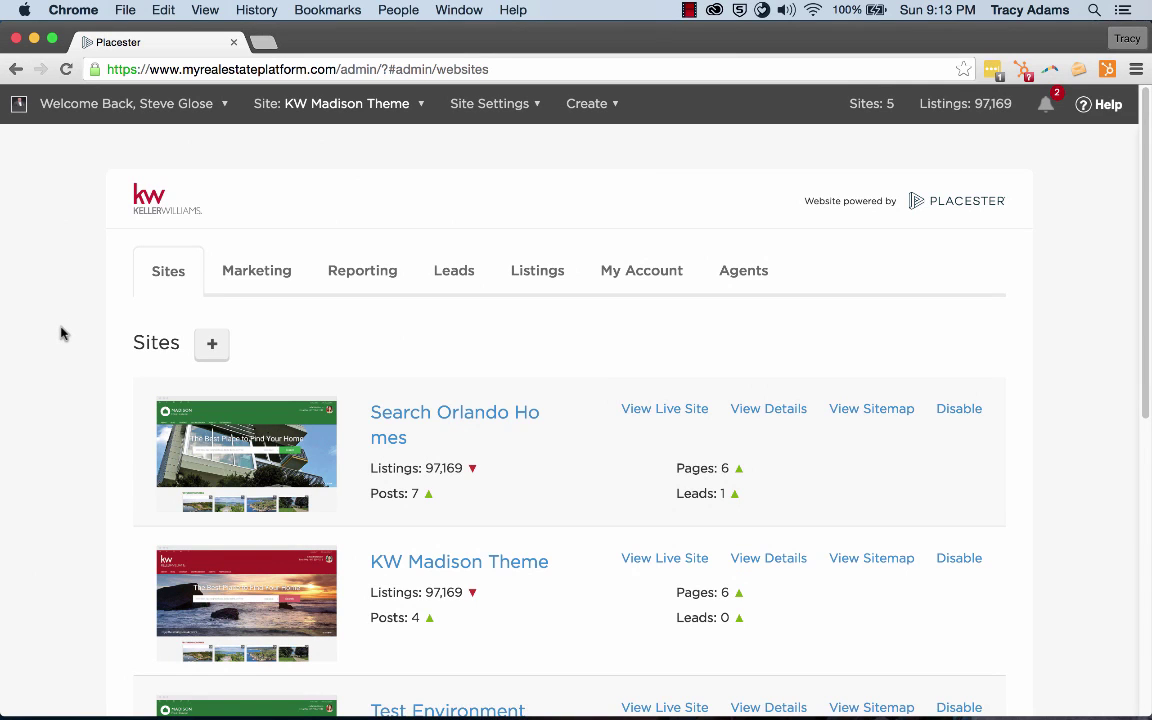
- Open the KW Madison Theme site's details and go to its empty Areas list
{"action": "scroll", "coordinate": [60, 333], "scroll_direction": "down", "scroll_amount": 2}
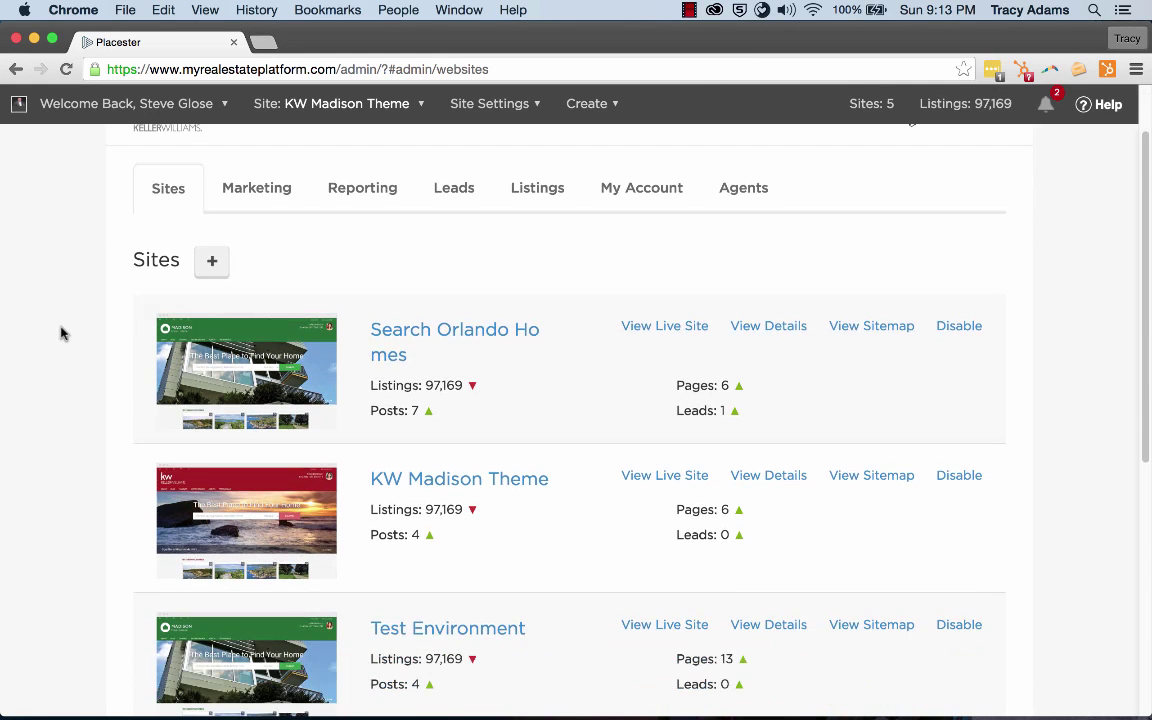
{"action": "left_click", "coordinate": [768, 480]}
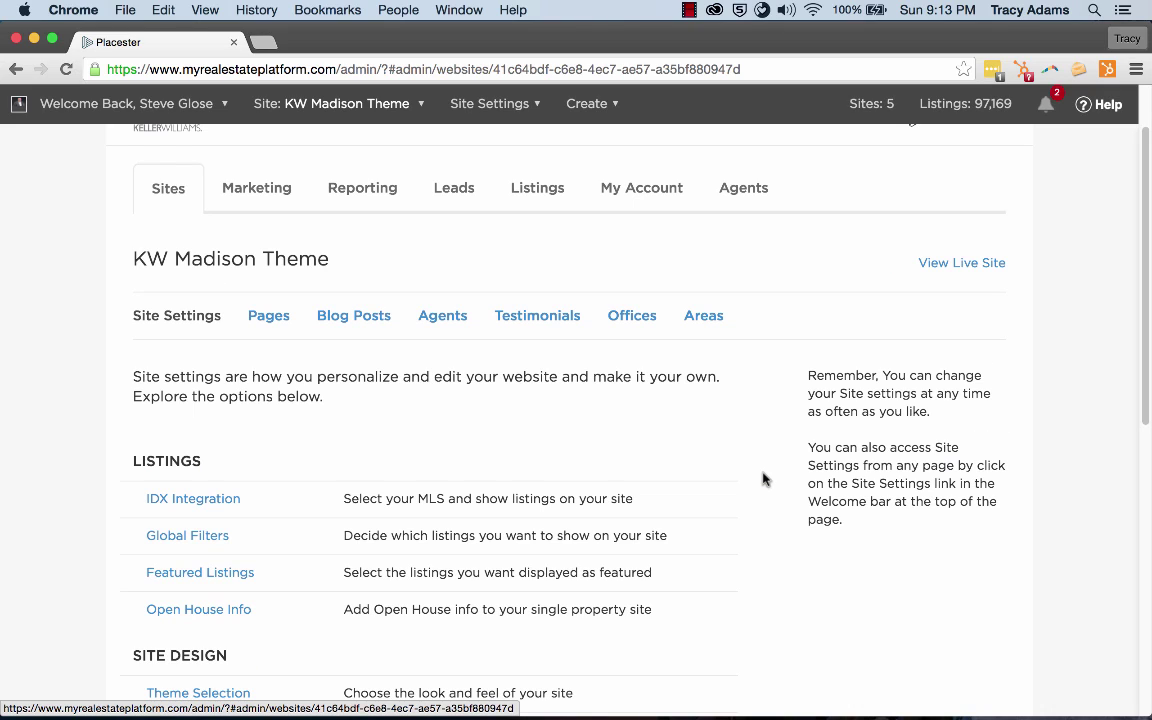
{"action": "left_click", "coordinate": [705, 322]}
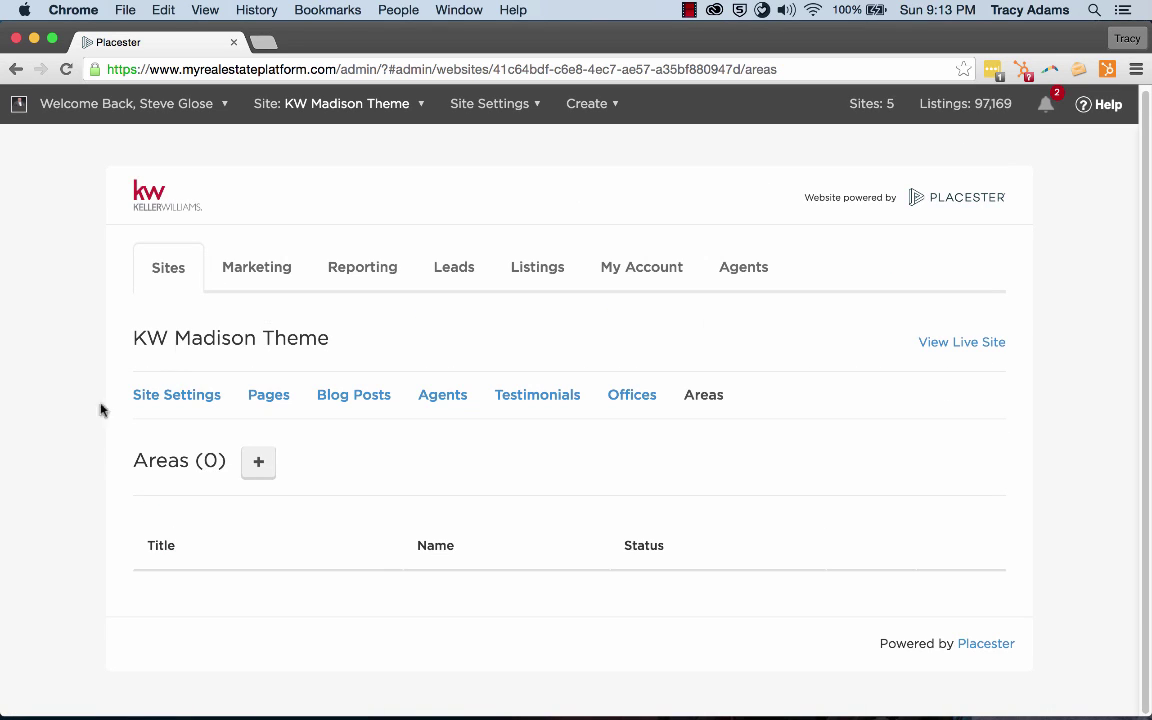
- Create a new area page titled 'Avalon Park' with Neighborhood as the area type
{"action": "left_click", "coordinate": [258, 468]}
{"action": "scroll", "coordinate": [257, 445], "scroll_direction": "down", "scroll_amount": 3}
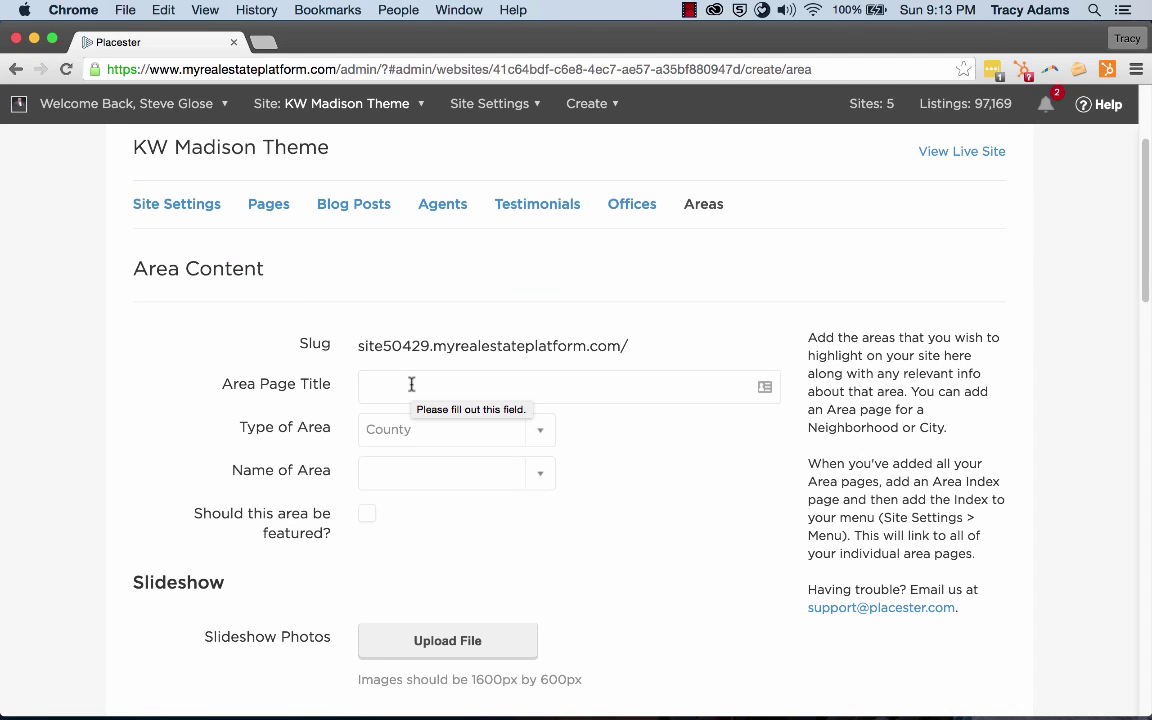
{"action": "left_click", "coordinate": [411, 384]}
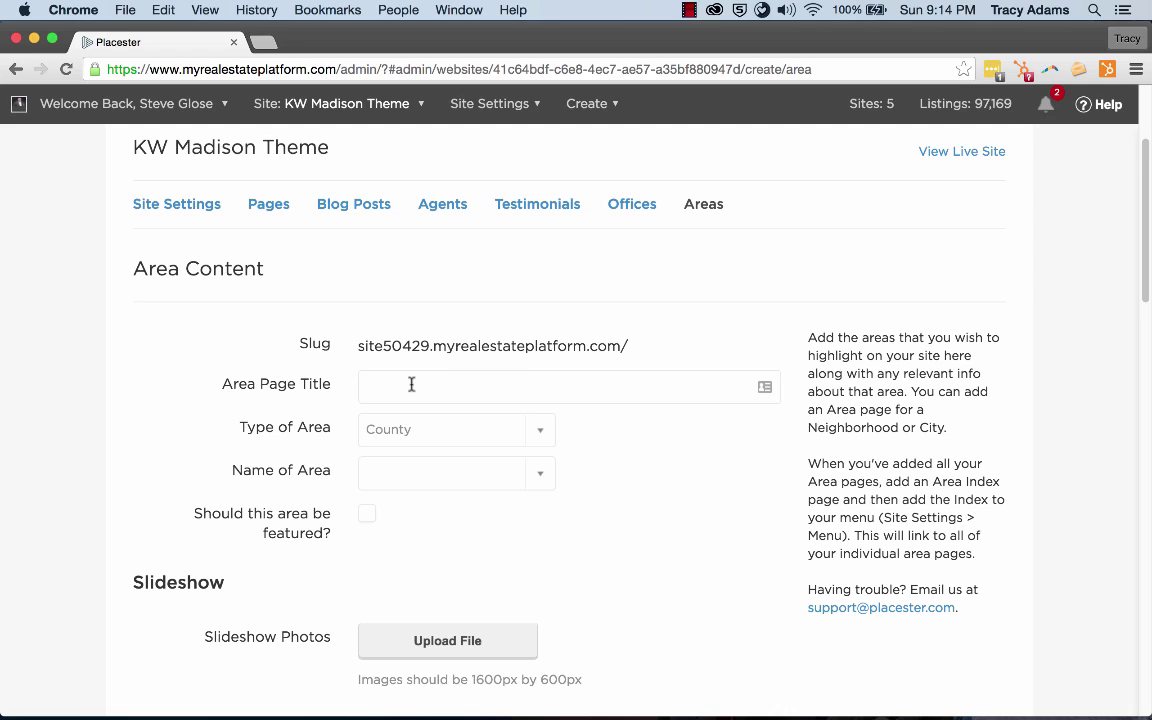
{"action": "key", "text": "shift"}
{"action": "type", "text": "Avalon Park"}
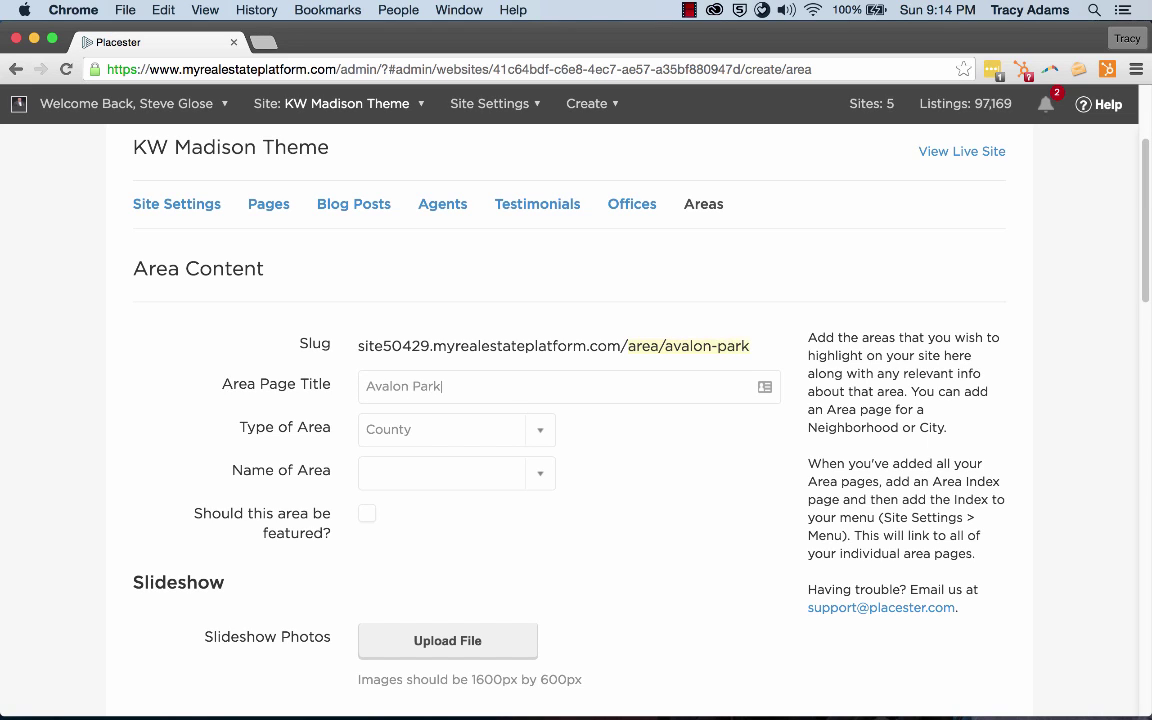
{"action": "left_click", "coordinate": [452, 432]}
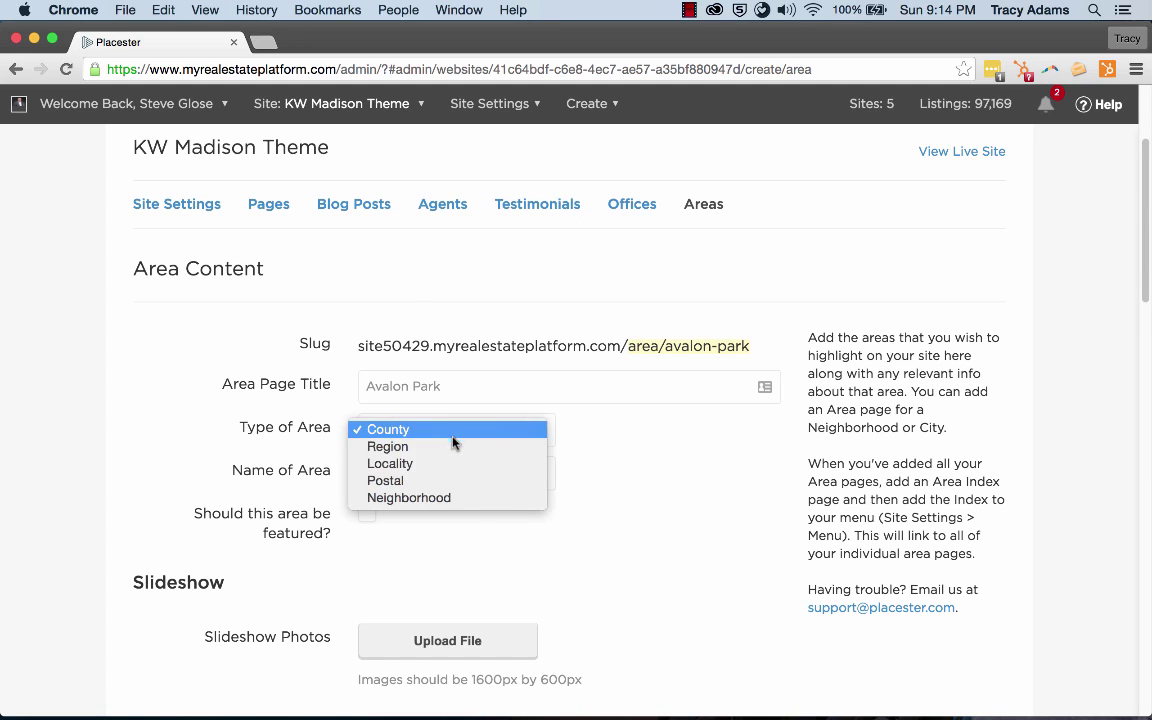
{"action": "left_click", "coordinate": [464, 500]}
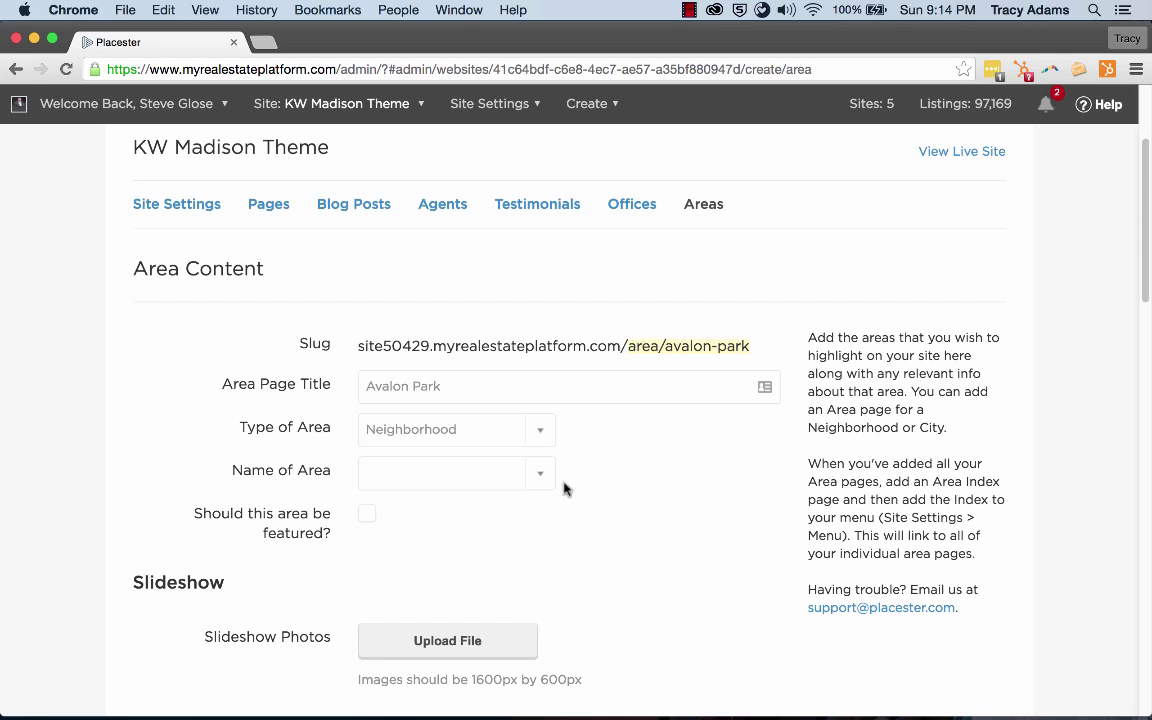
- Keep Neighborhood as the type and choose Avalon Park as the Name of Area
{"action": "left_click", "coordinate": [466, 432]}
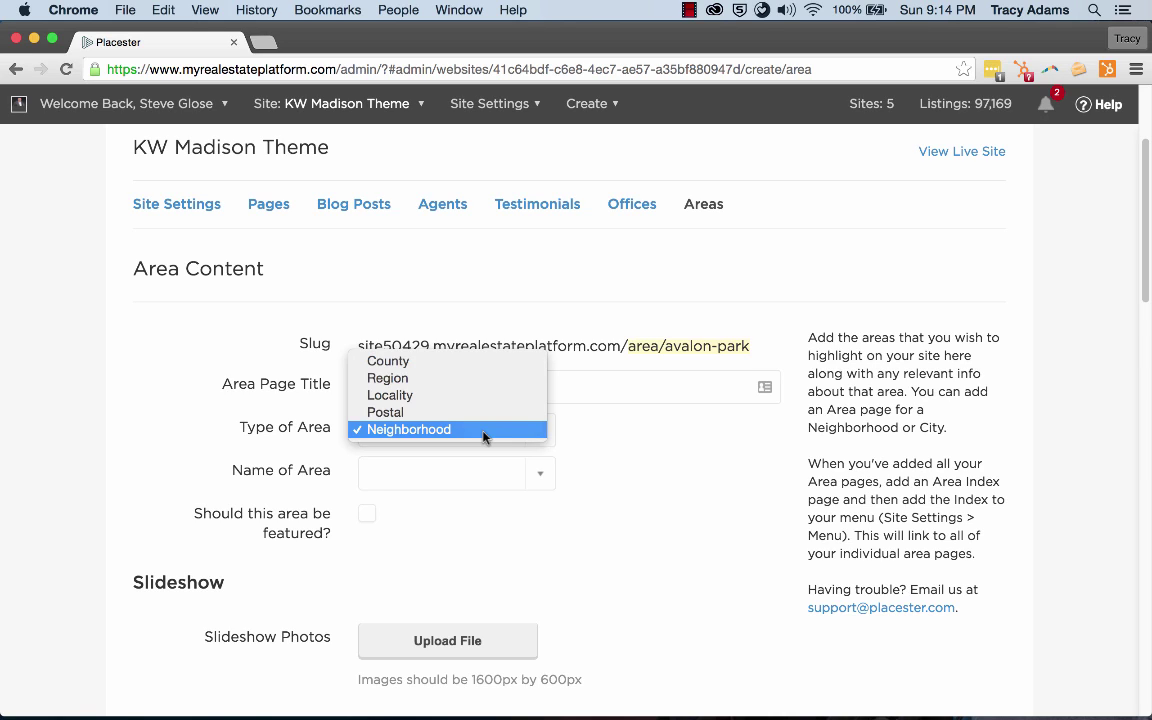
{"action": "left_click", "coordinate": [599, 432]}
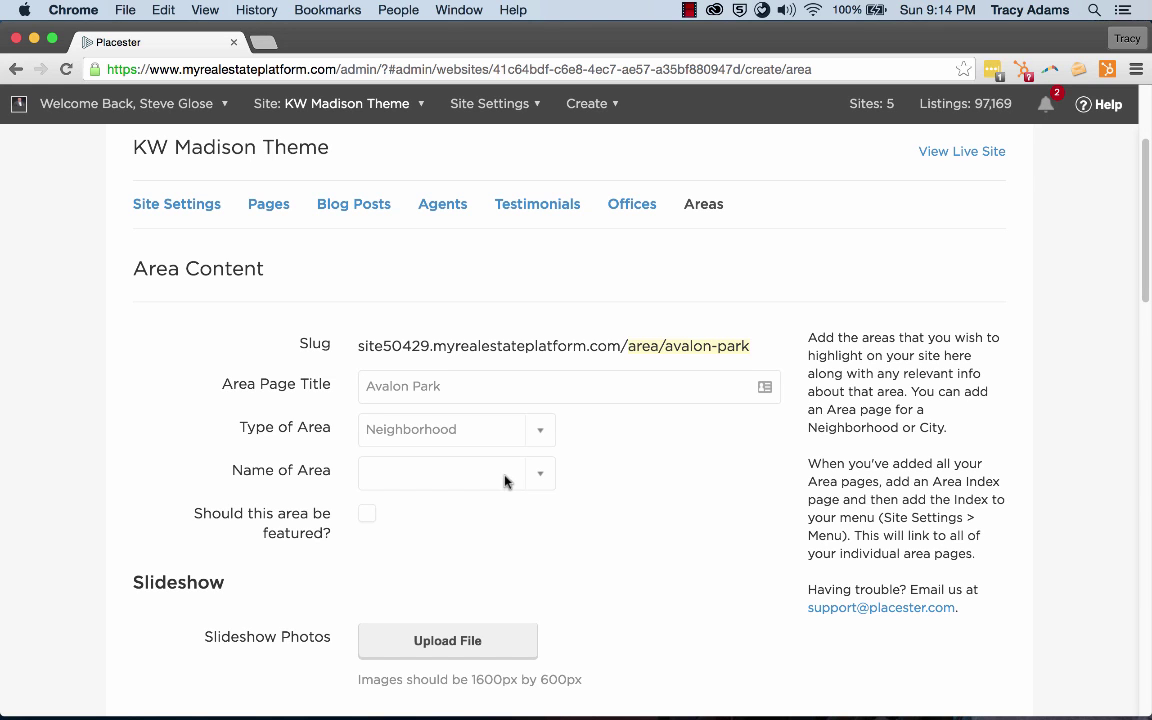
{"action": "left_click", "coordinate": [505, 481]}
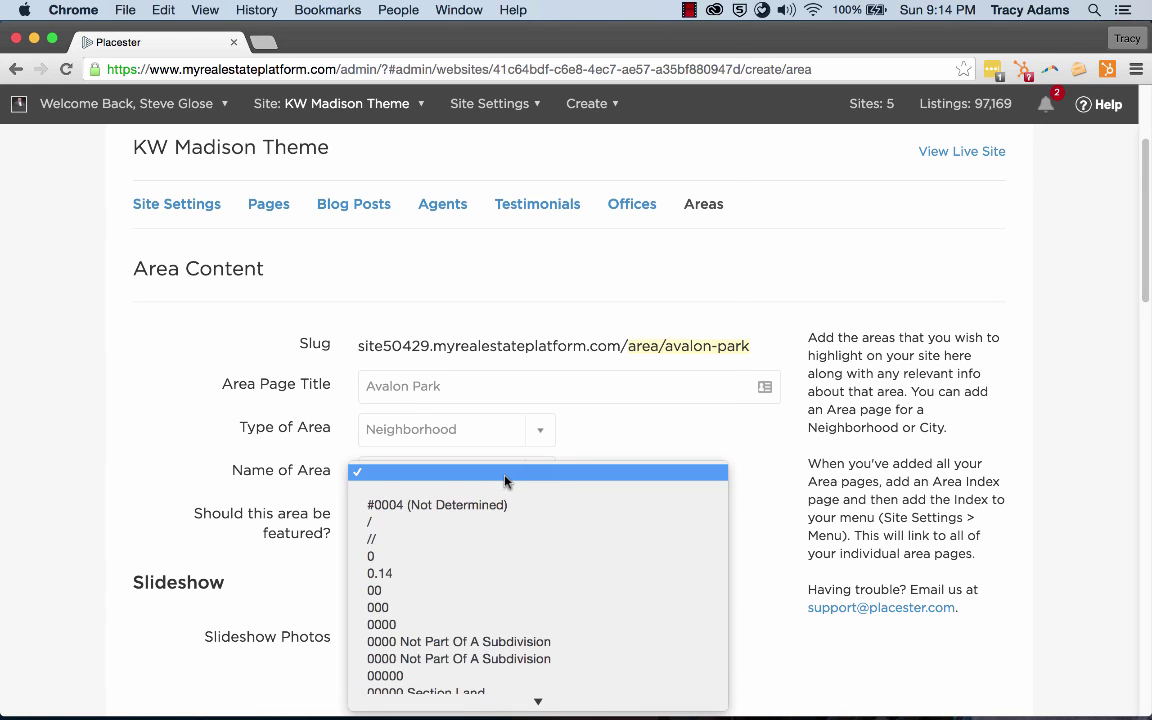
{"action": "type", "text": "avalo"}
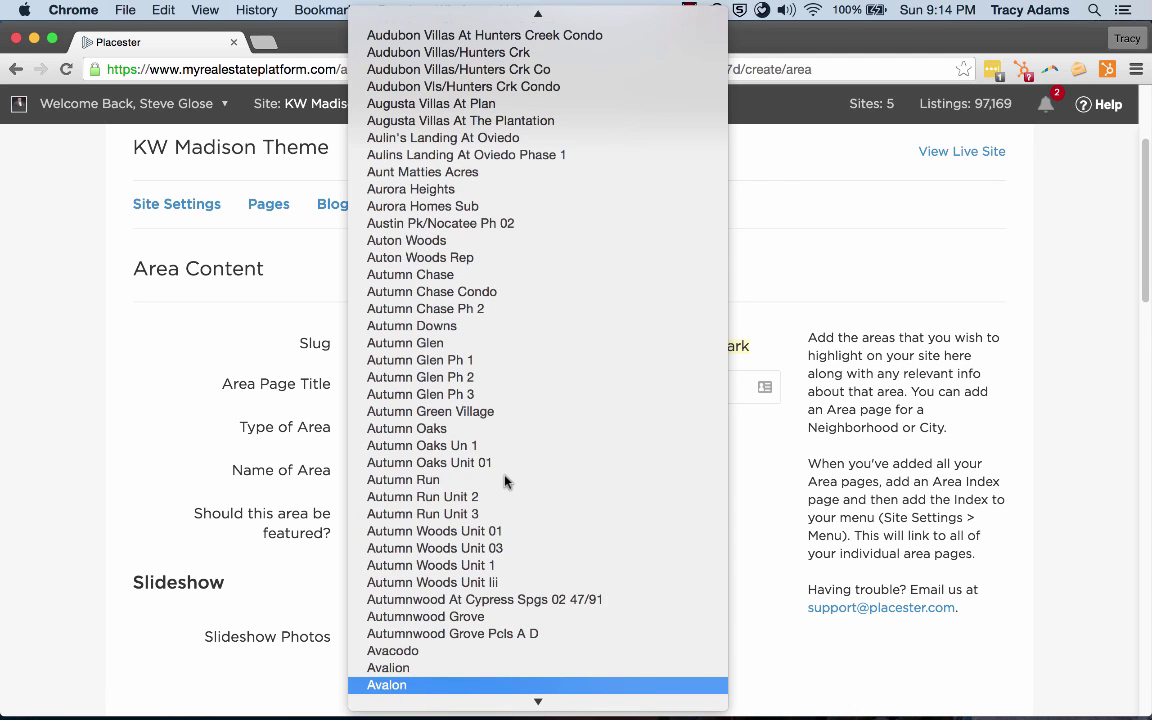
{"action": "scroll", "coordinate": [476, 480], "scroll_direction": "down", "scroll_amount": 5}
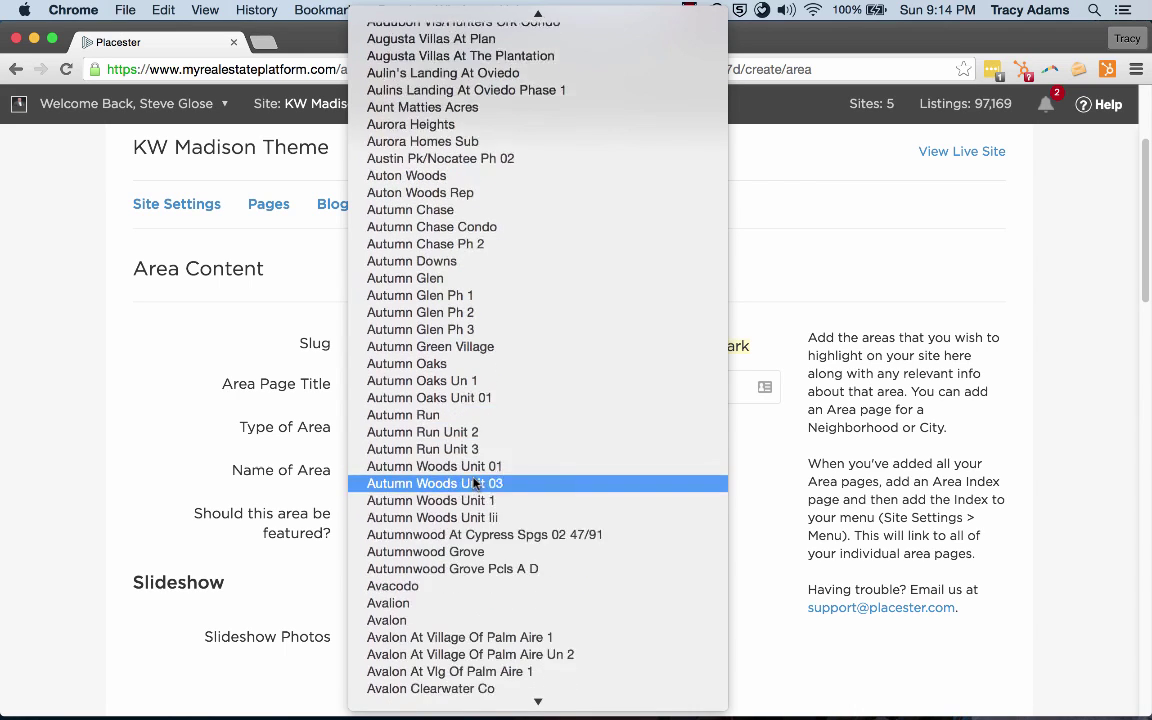
{"action": "scroll", "coordinate": [473, 537], "scroll_direction": "down", "scroll_amount": 3}
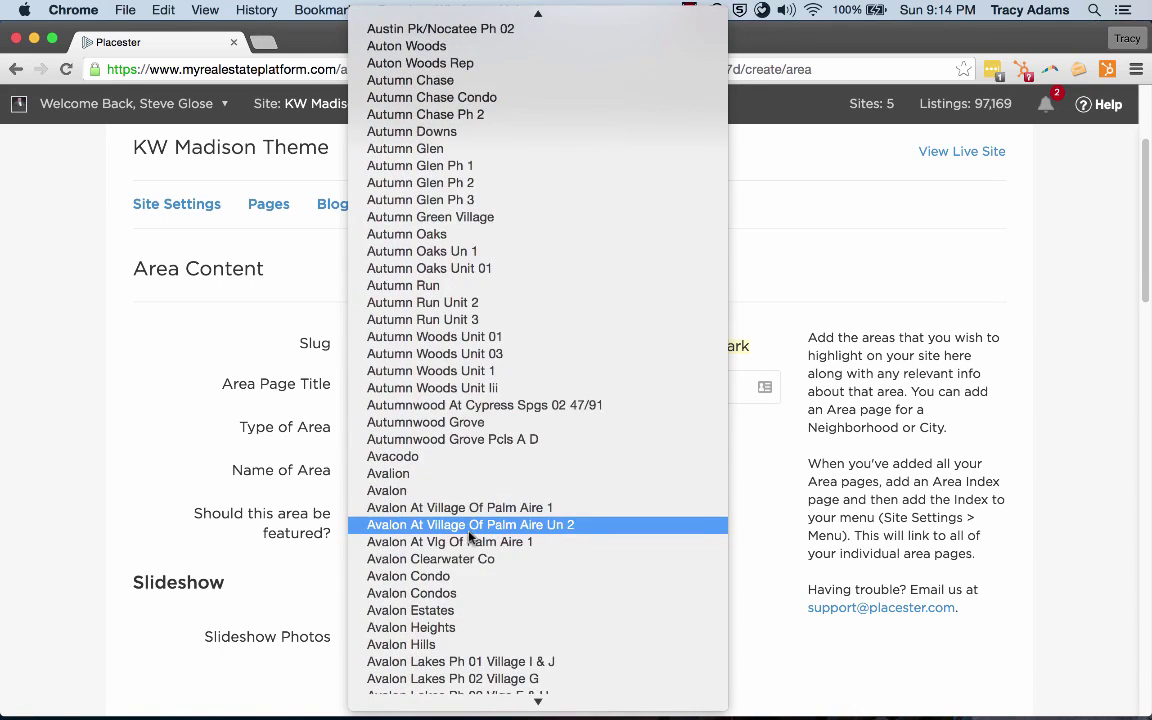
{"action": "scroll", "coordinate": [470, 537], "scroll_direction": "down", "scroll_amount": 3}
{"action": "scroll", "coordinate": [469, 537], "scroll_direction": "down", "scroll_amount": 3}
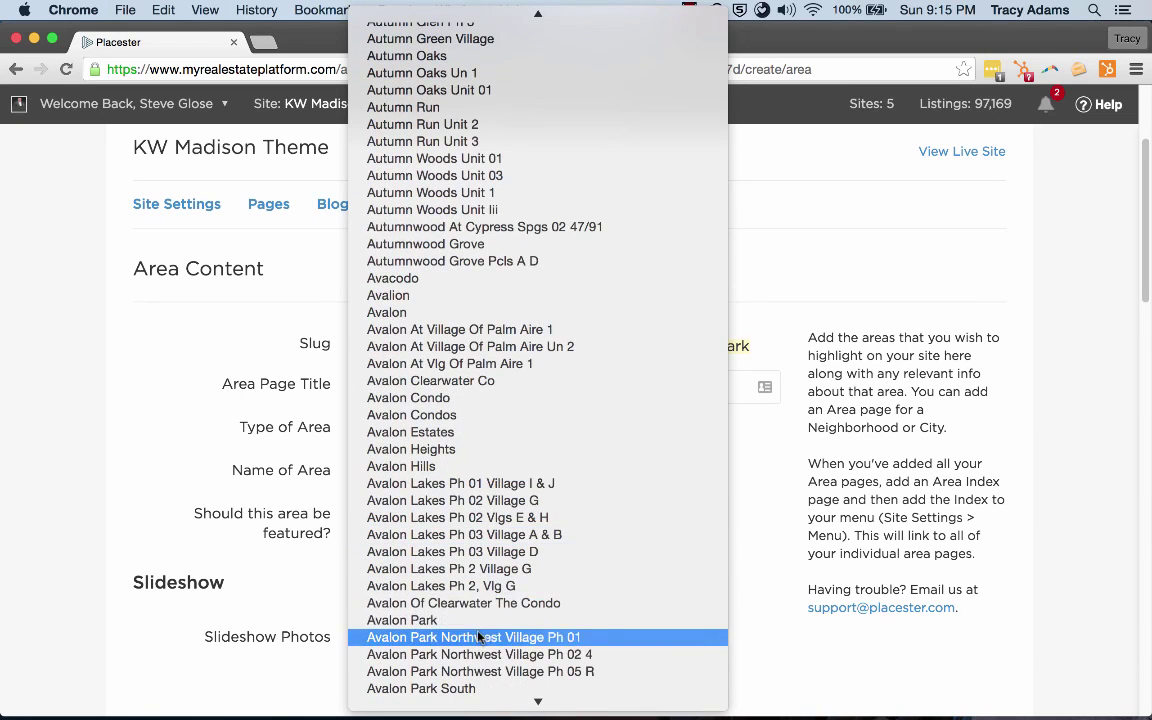
{"action": "left_click", "coordinate": [478, 626]}
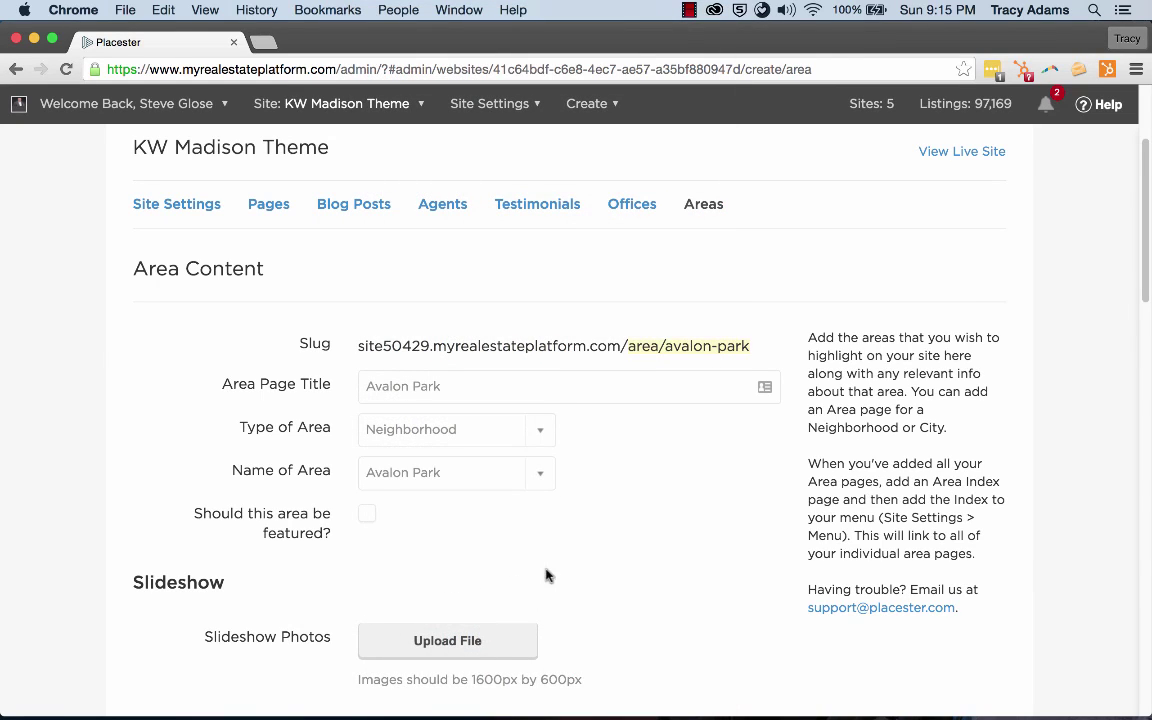
- Upload Slider1.jpg from the Area Pages folder as the first slideshow photo
{"action": "scroll", "coordinate": [686, 471], "scroll_direction": "down", "scroll_amount": 3}
{"action": "scroll", "coordinate": [686, 471], "scroll_direction": "down", "scroll_amount": 1}
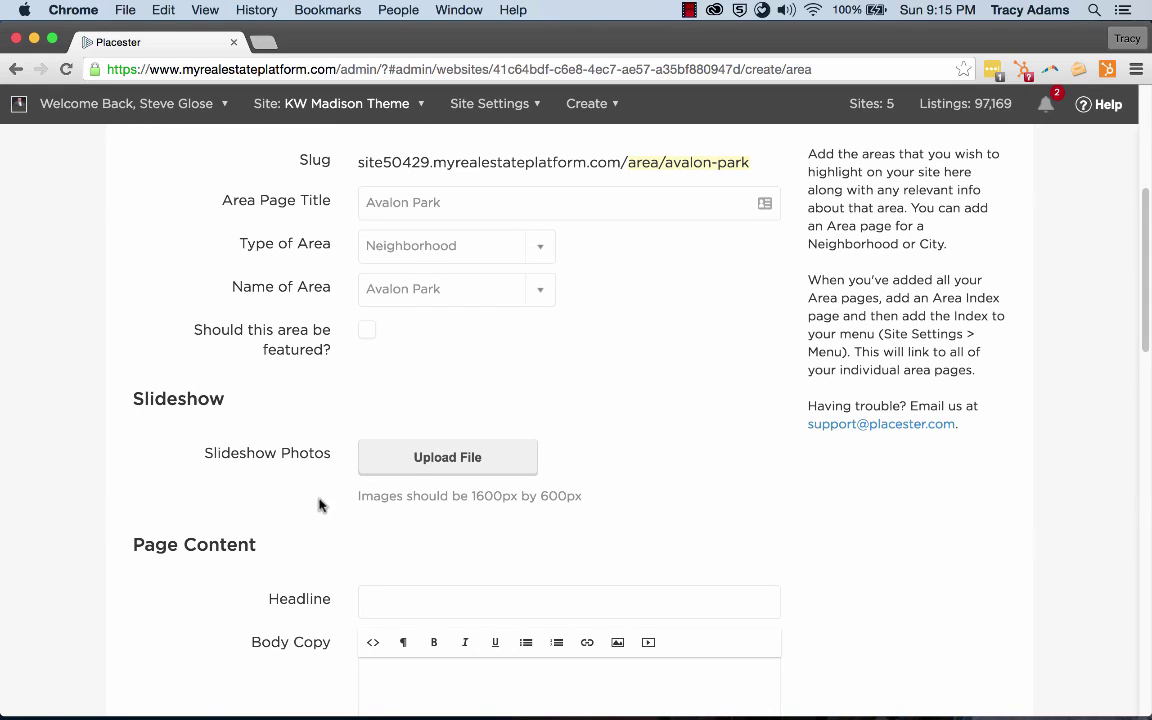
{"action": "triple_click", "coordinate": [489, 508]}
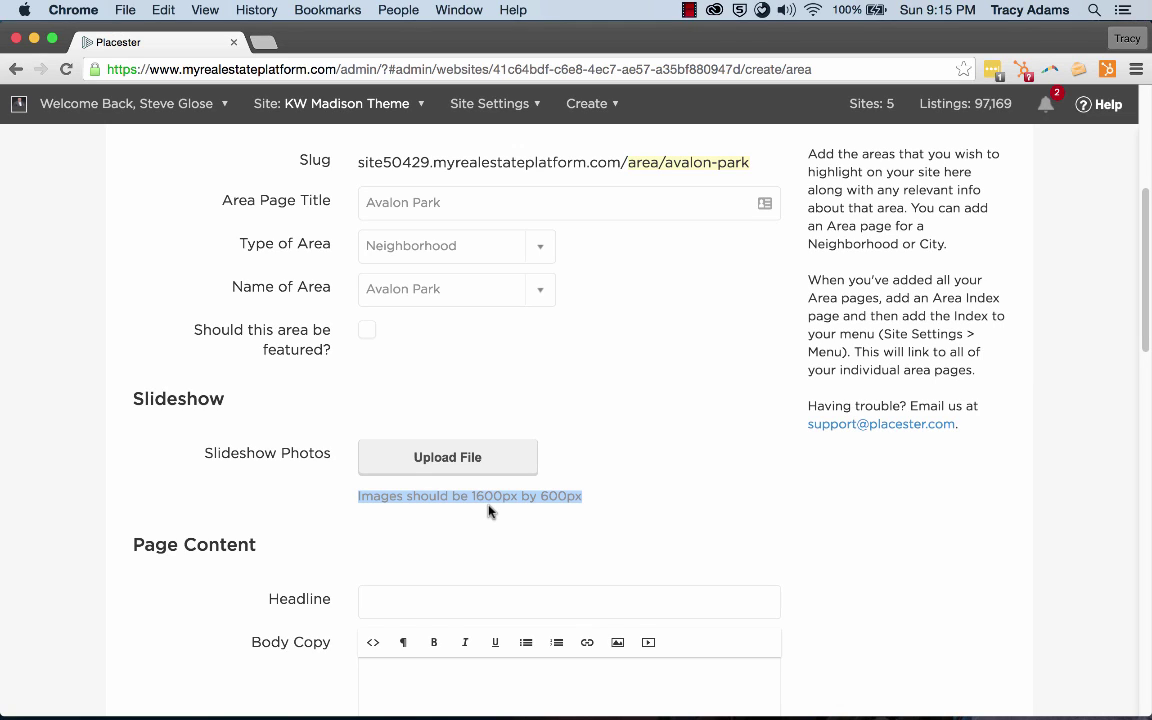
{"action": "left_click", "coordinate": [489, 510]}
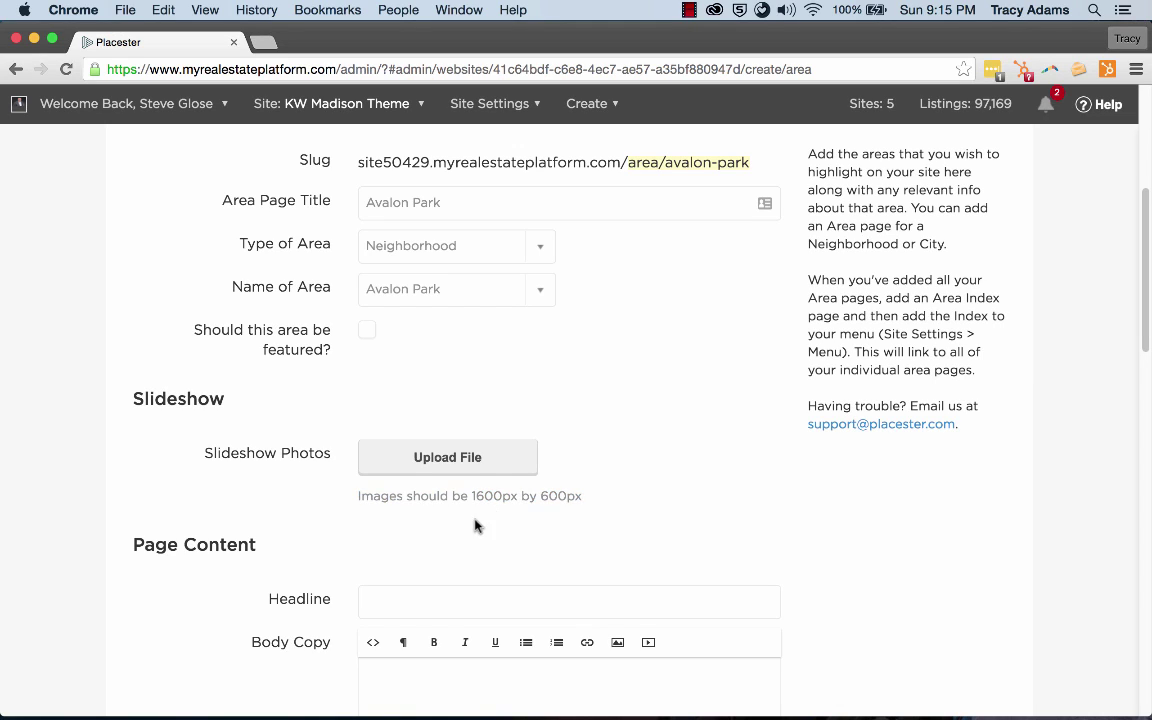
{"action": "left_click", "coordinate": [437, 466]}
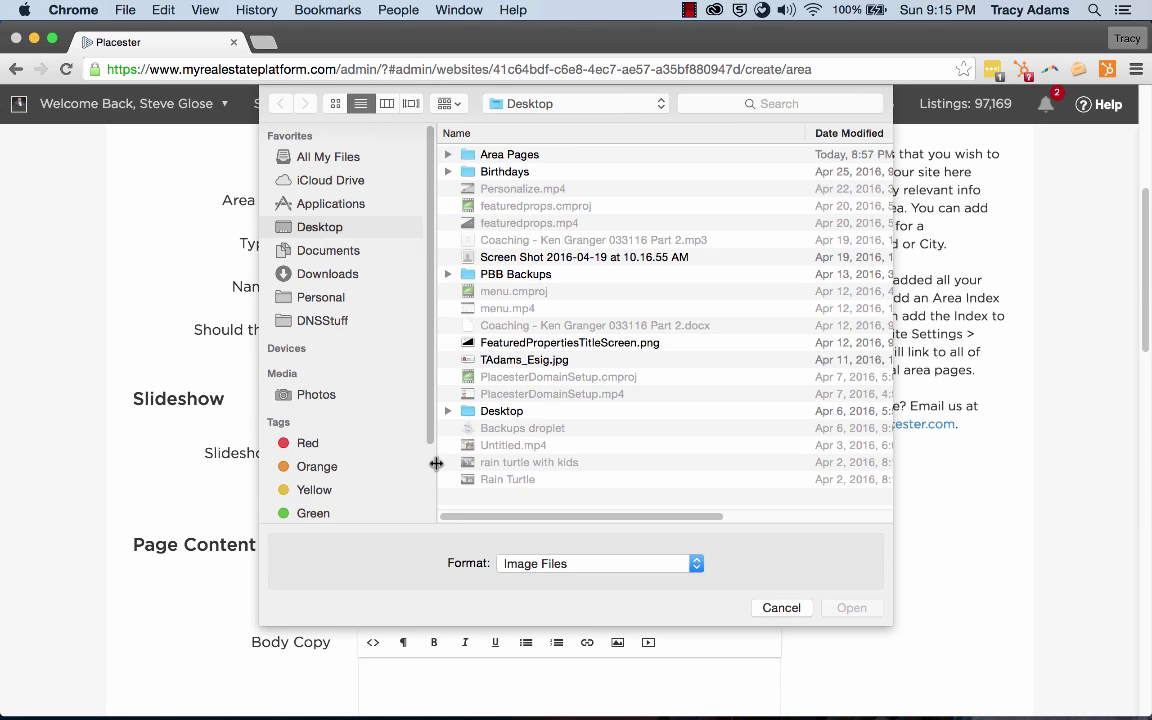
{"action": "double_click", "coordinate": [516, 155]}
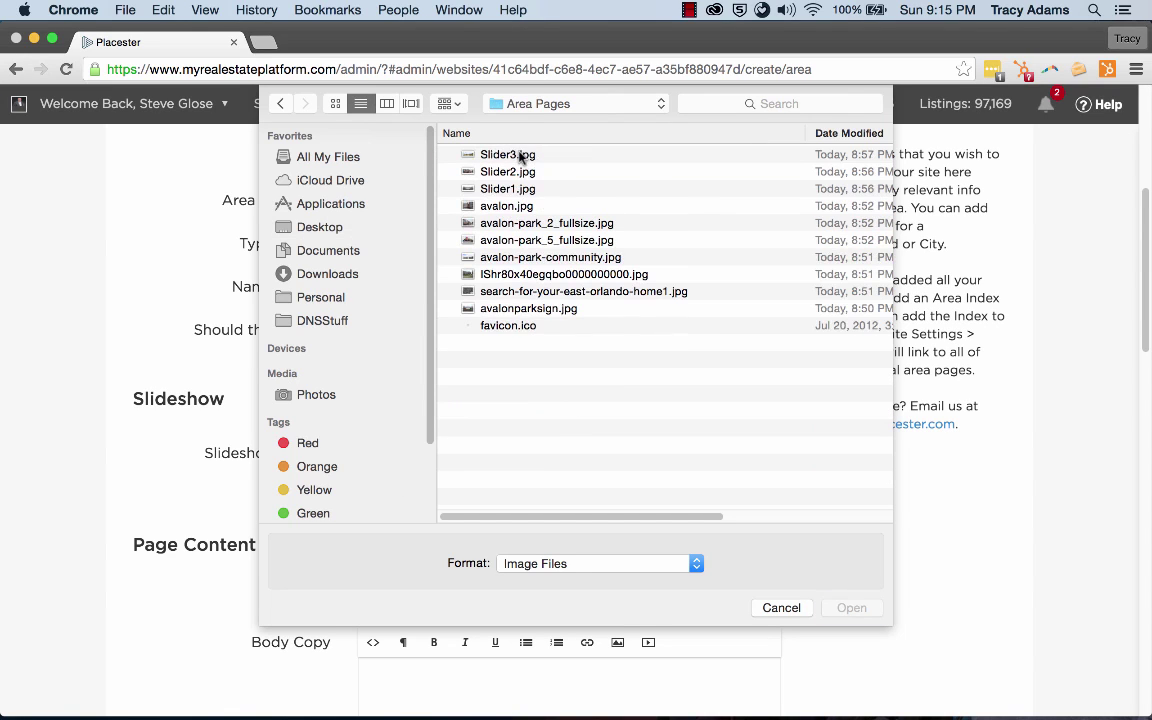
{"action": "left_click", "coordinate": [508, 192]}
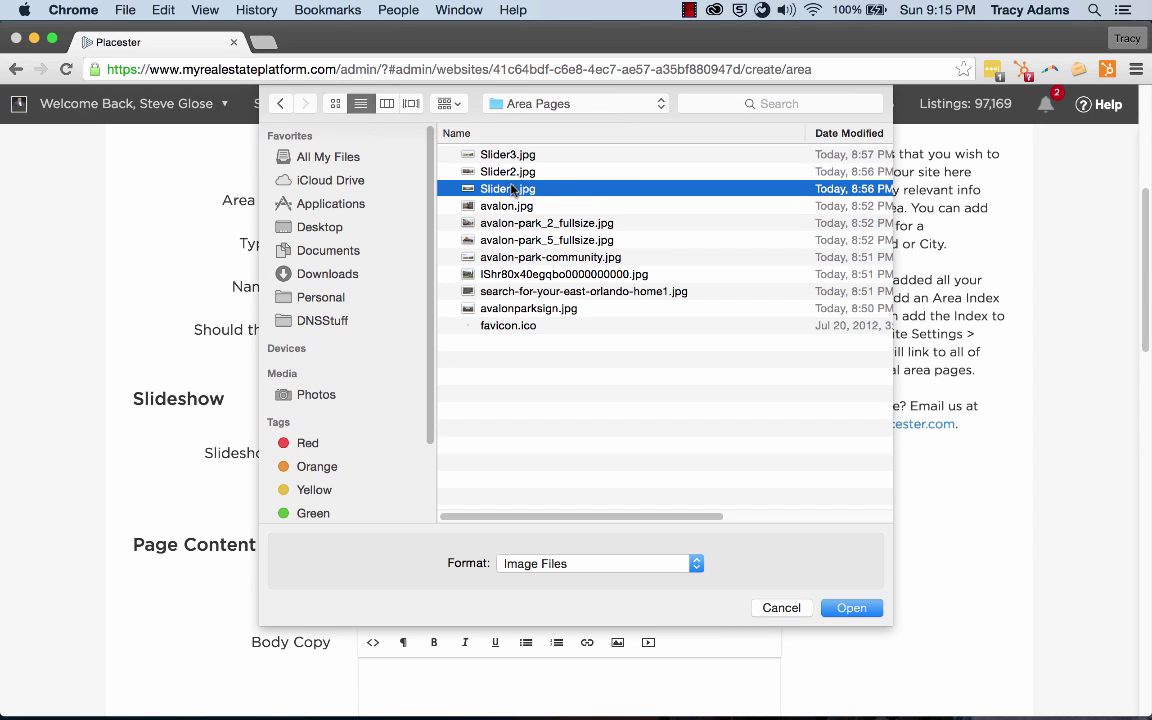
{"action": "left_click", "coordinate": [512, 156]}
{"action": "left_click", "coordinate": [515, 188]}
{"action": "left_click", "coordinate": [850, 608]}
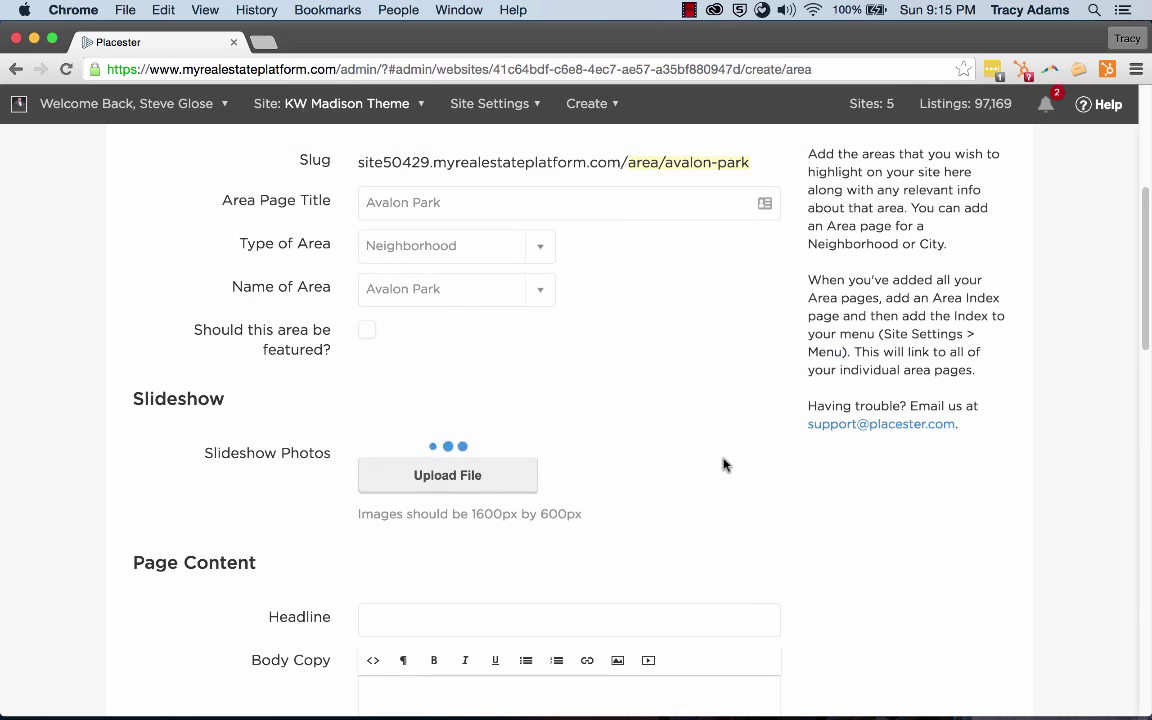
- Add Slider2.jpg and Slider3.jpg to the slideshow
{"action": "left_click", "coordinate": [447, 541]}
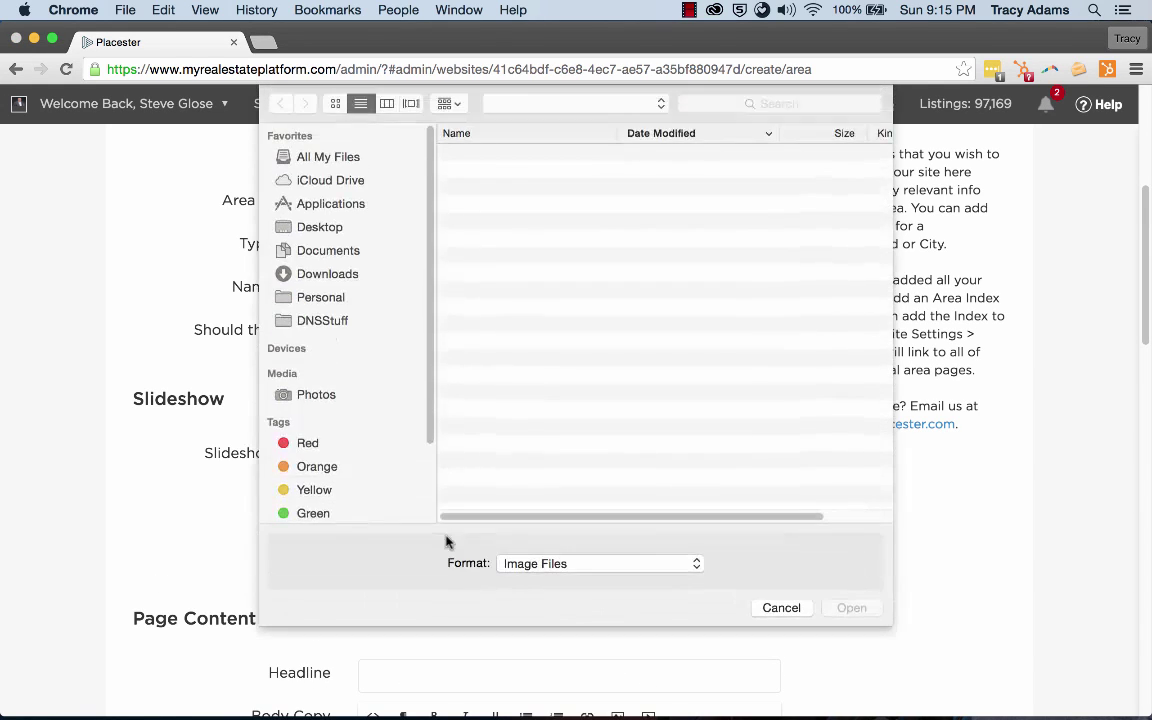
{"action": "double_click", "coordinate": [483, 172]}
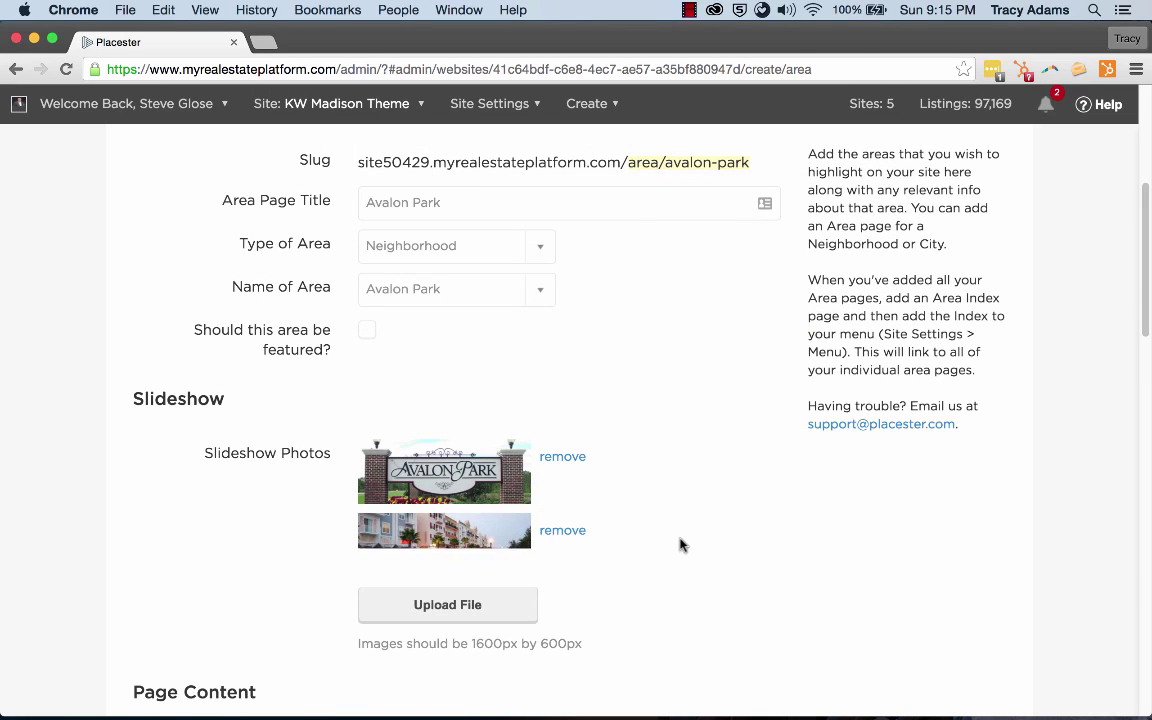
{"action": "left_click", "coordinate": [469, 612]}
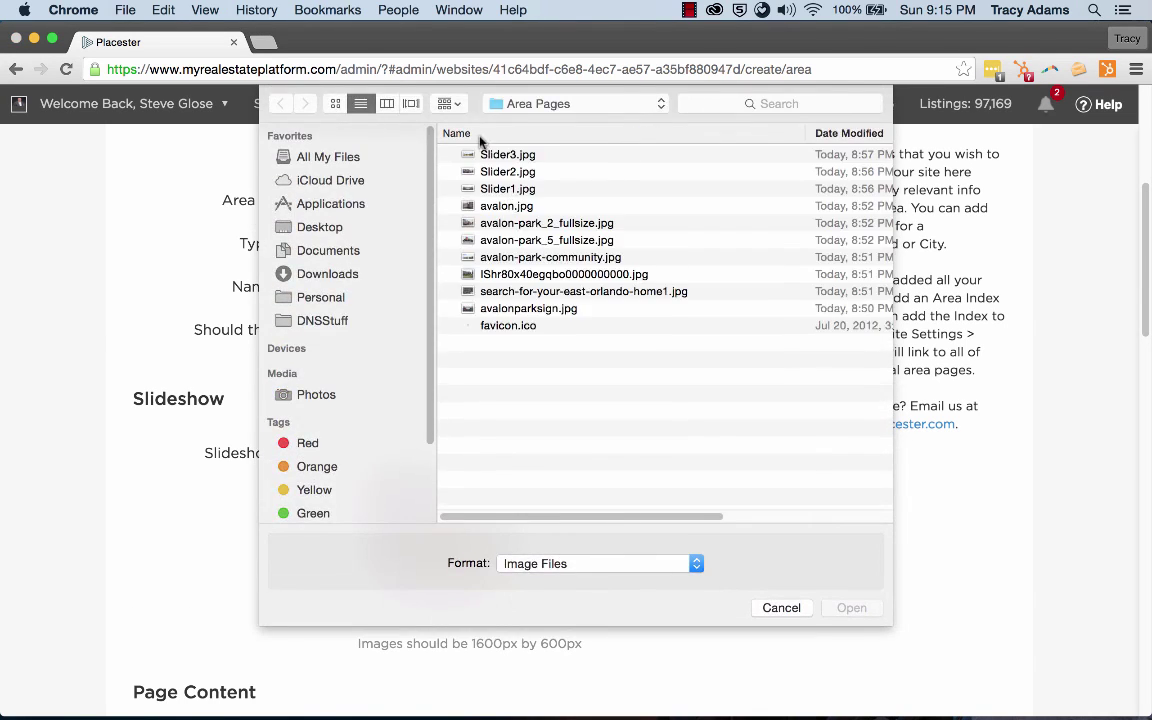
{"action": "double_click", "coordinate": [490, 154]}
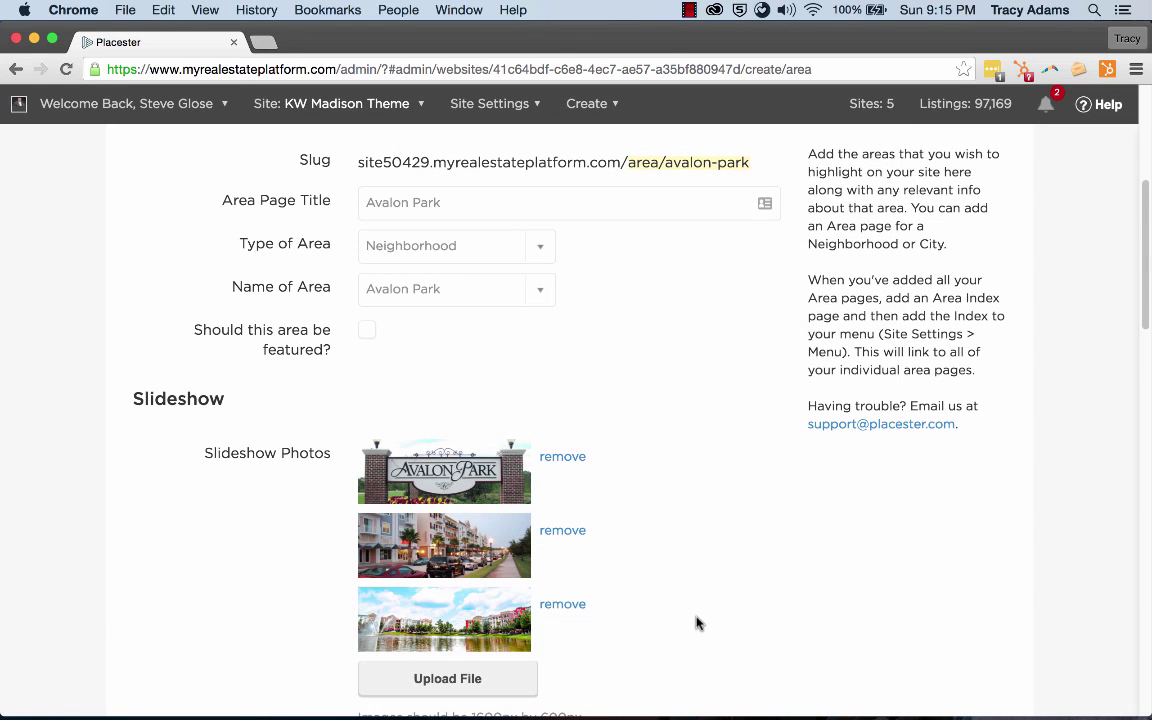
- Set the page headline to 'About Avalon Park'
{"action": "scroll", "coordinate": [690, 580], "scroll_direction": "down", "scroll_amount": 3}
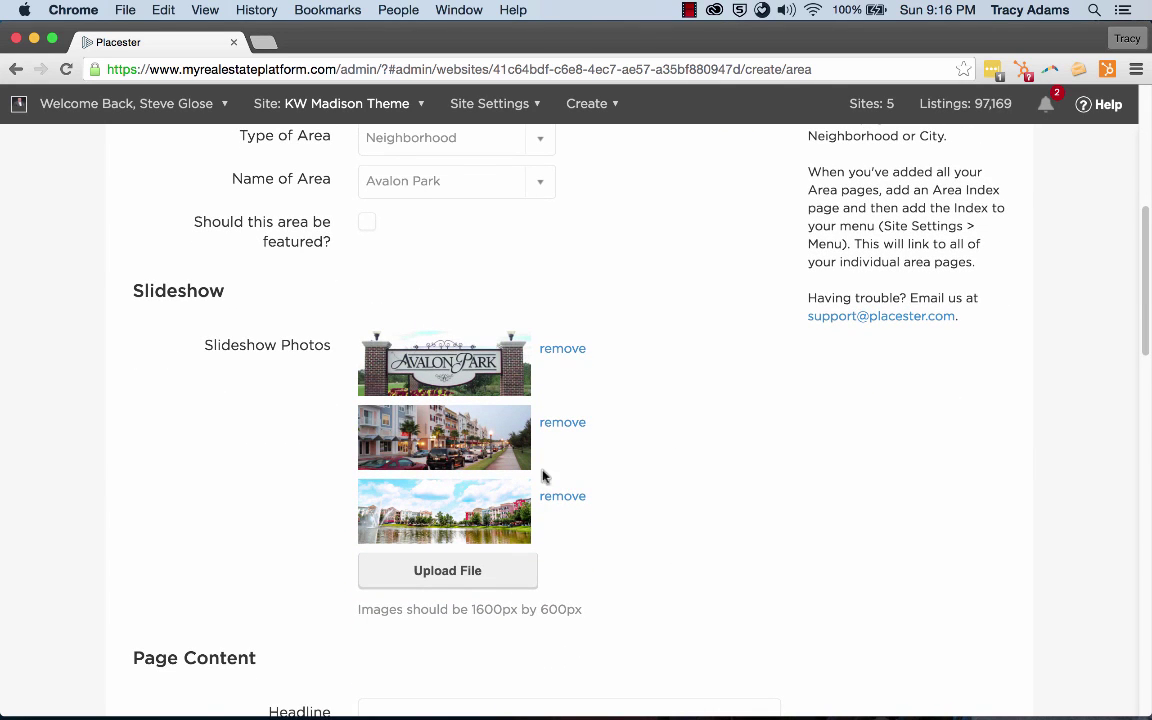
{"action": "scroll", "coordinate": [790, 400], "scroll_direction": "down", "scroll_amount": 1}
{"action": "scroll", "coordinate": [790, 400], "scroll_direction": "down", "scroll_amount": 10}
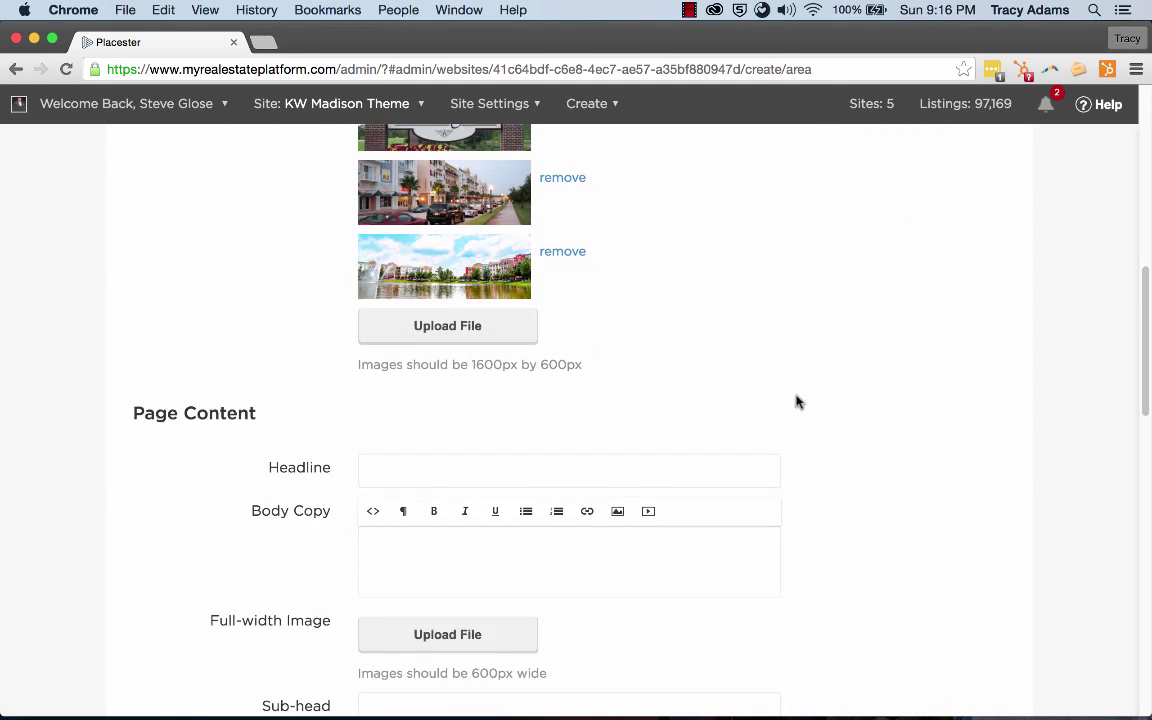
{"action": "left_click", "coordinate": [432, 268]}
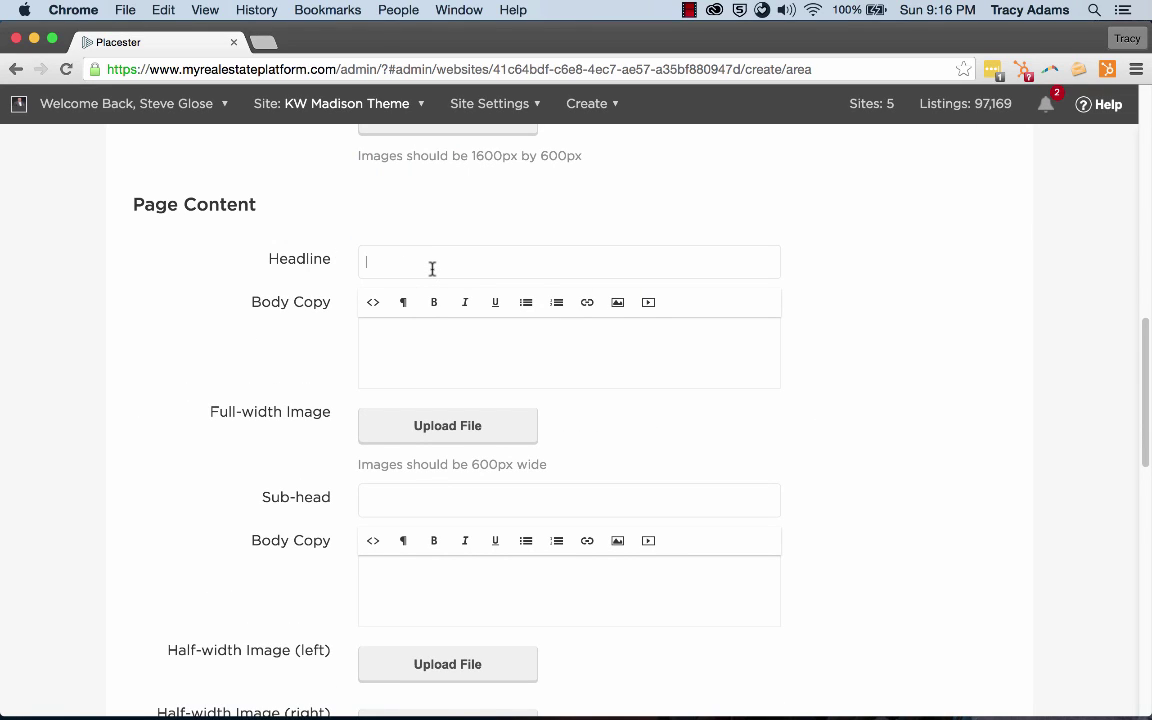
{"action": "type", "text": "About Avalon Park"}
- Paste the two-paragraph Avalon Park description into the first Body Copy
{"action": "left_click", "coordinate": [425, 350]}
{"action": "right_click", "coordinate": [417, 350]}
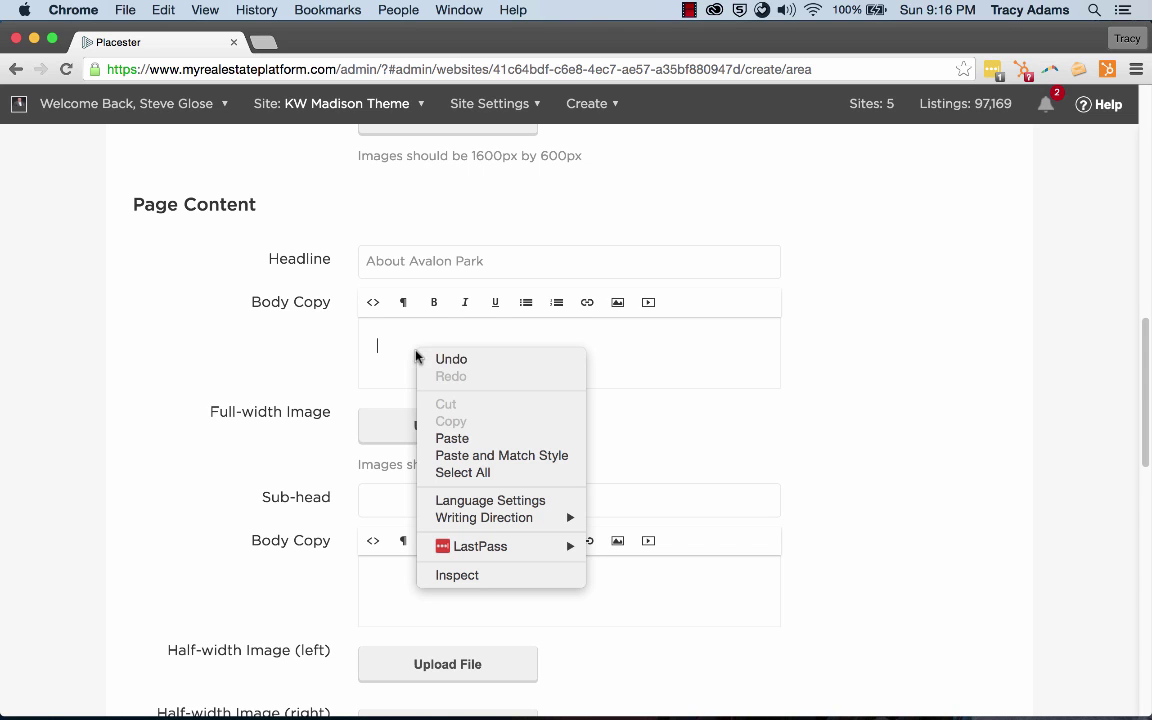
{"action": "left_click", "coordinate": [505, 438]}
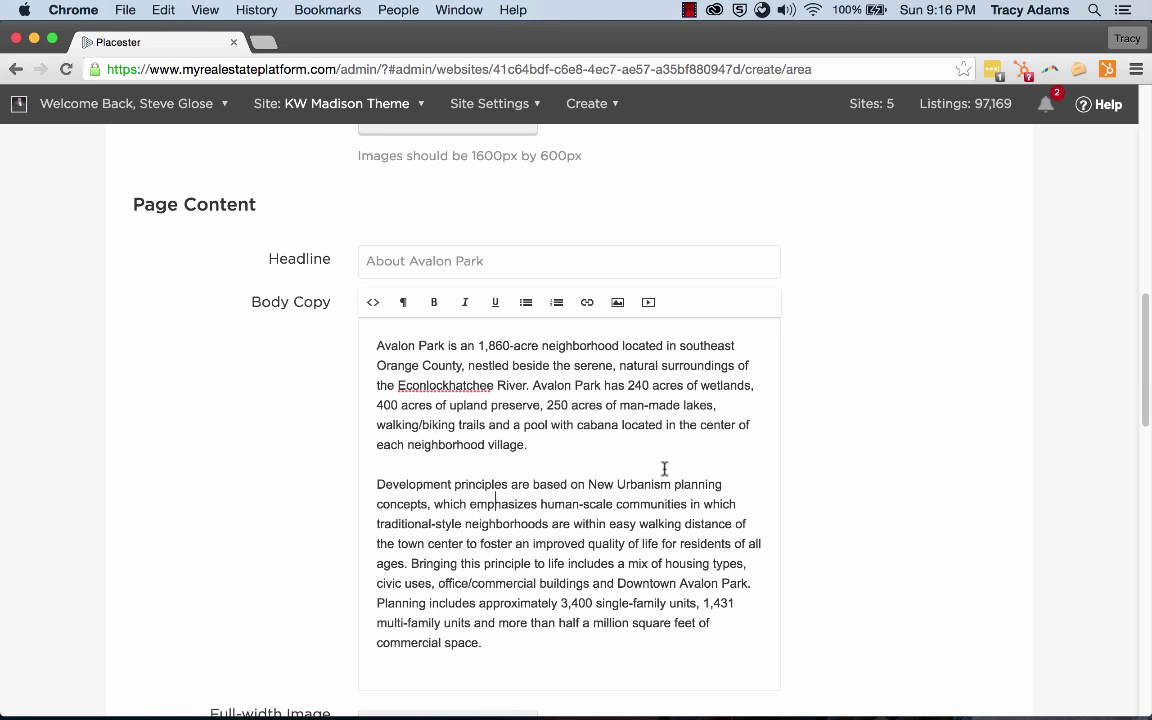
{"action": "left_click", "coordinate": [499, 504]}
- Upload the aerial map search-for-your-east-orlando-home1.jpg as the Full-width Image
{"action": "scroll", "coordinate": [810, 397], "scroll_direction": "down", "scroll_amount": 1}
{"action": "scroll", "coordinate": [810, 397], "scroll_direction": "down", "scroll_amount": 5}
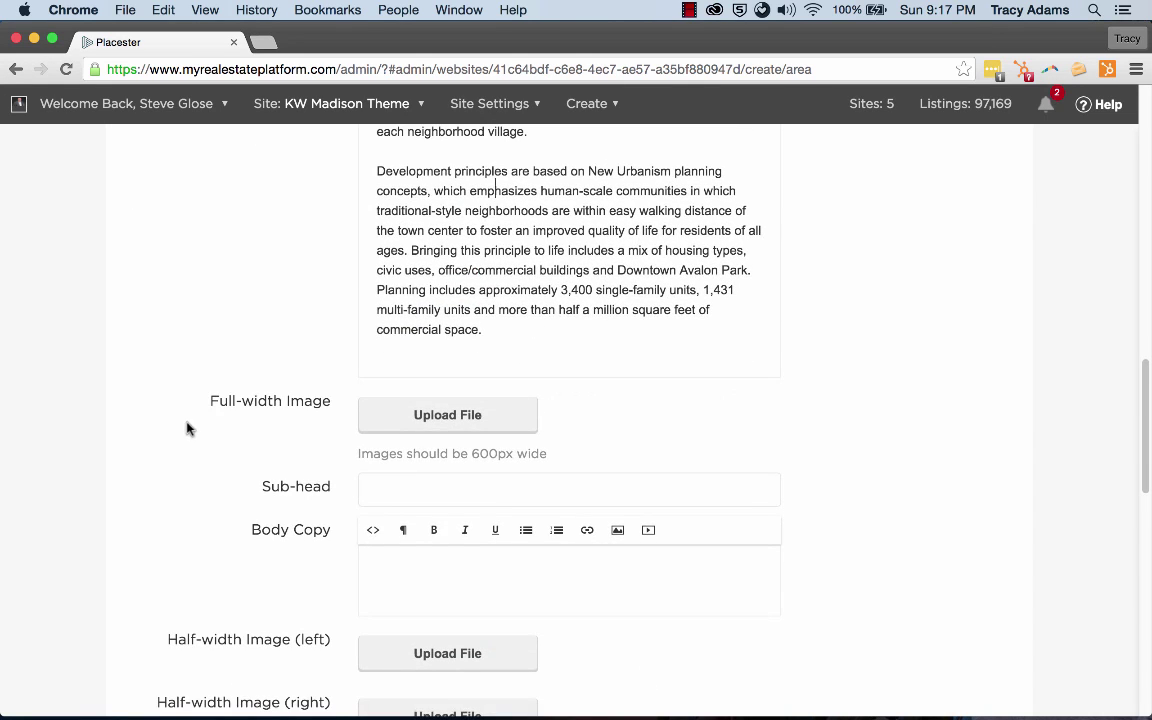
{"action": "left_click", "coordinate": [448, 421]}
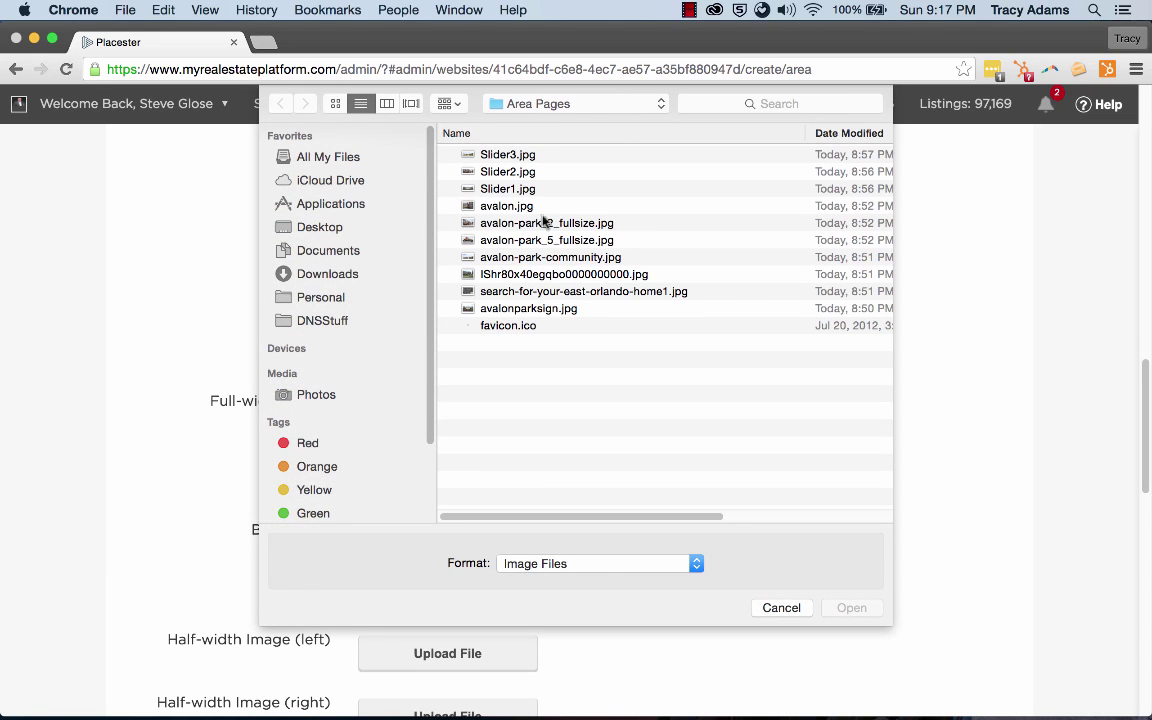
{"action": "left_click", "coordinate": [336, 103]}
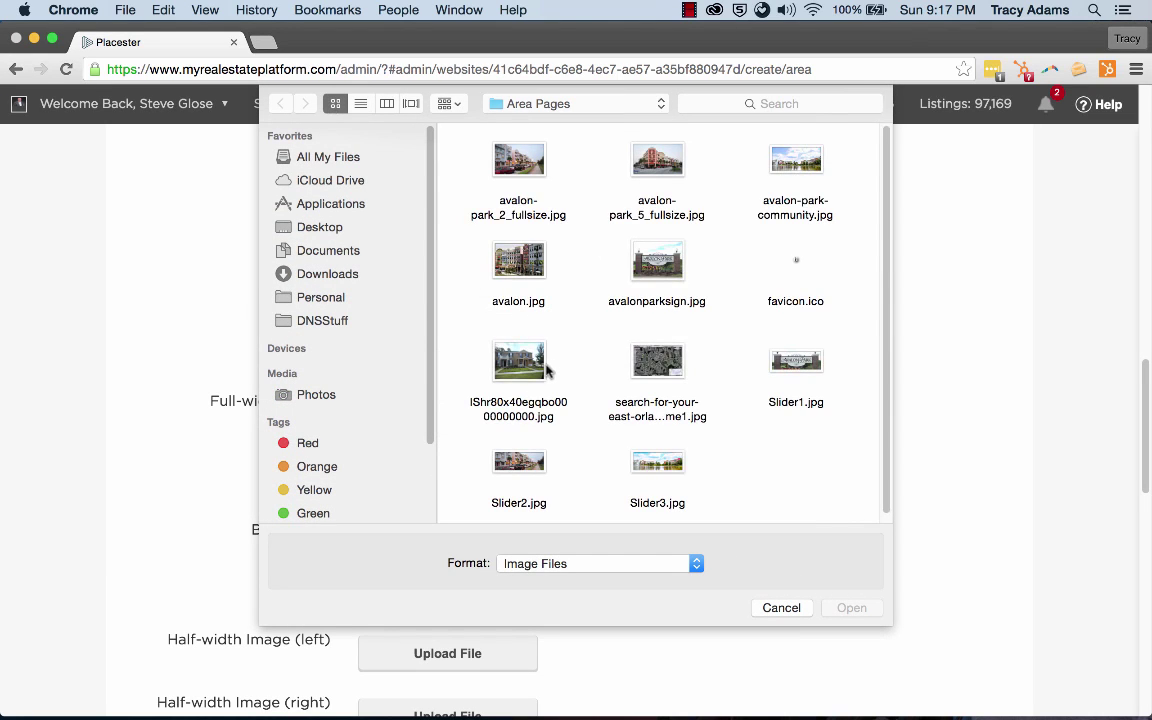
{"action": "left_click", "coordinate": [541, 371]}
{"action": "left_click", "coordinate": [640, 358]}
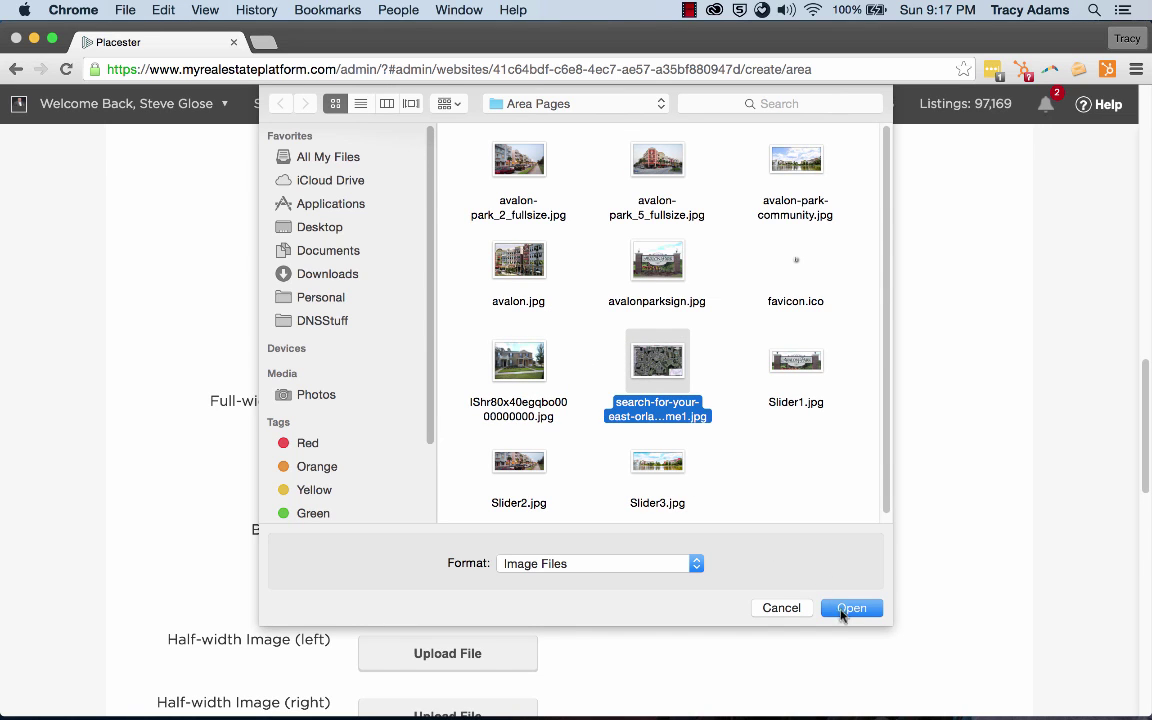
{"action": "left_click", "coordinate": [848, 608]}
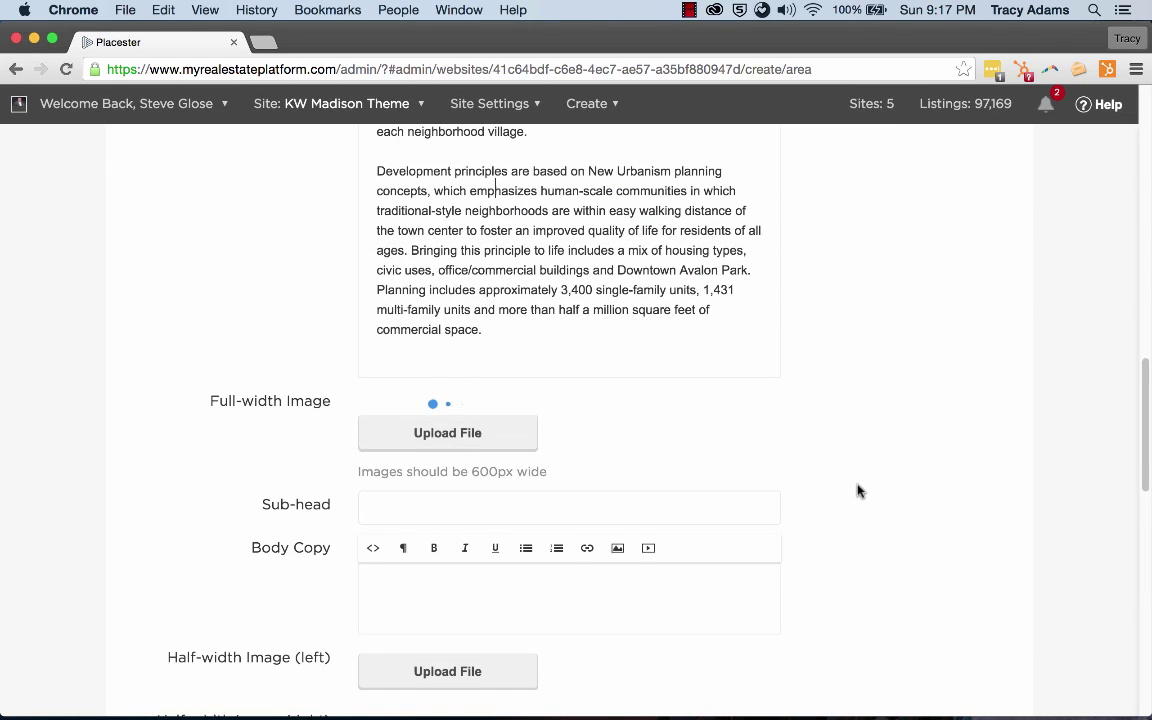
{"action": "scroll", "coordinate": [856, 473], "scroll_direction": "down", "scroll_amount": 1}
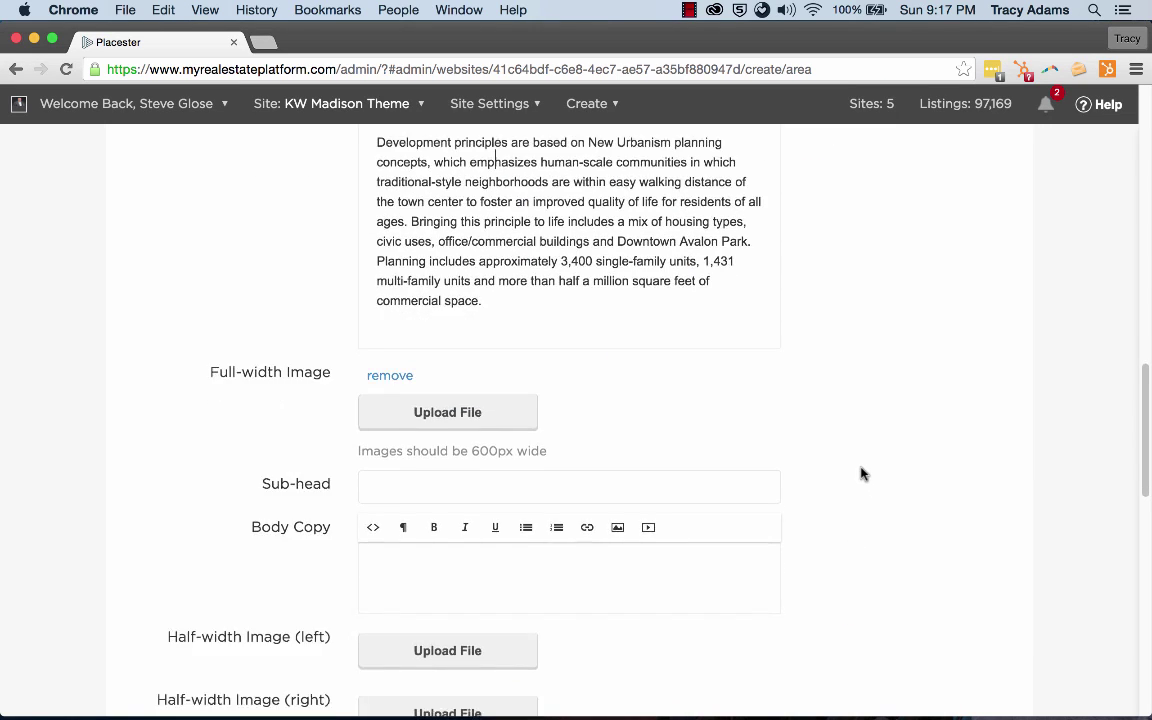
{"action": "scroll", "coordinate": [711, 503], "scroll_direction": "down", "scroll_amount": 2}
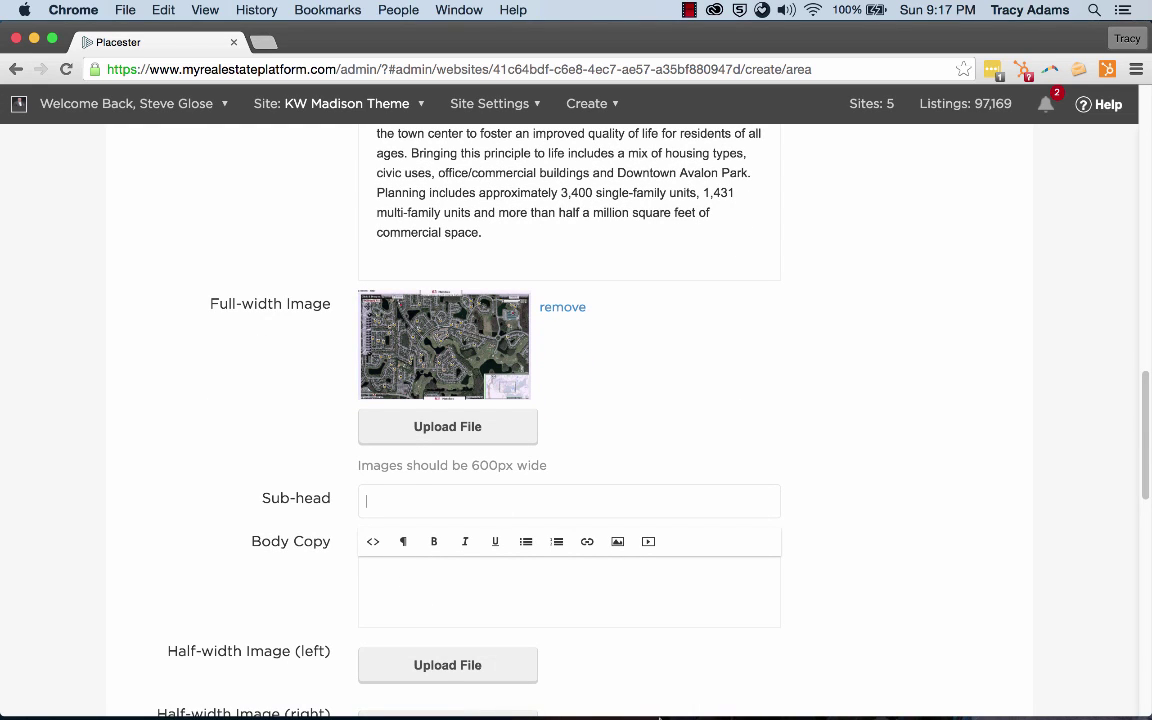
- Enter the sub-head 'Why Avalon Park?' and paste the recreation and amenities text beneath it
{"action": "left_click", "coordinate": [411, 499]}
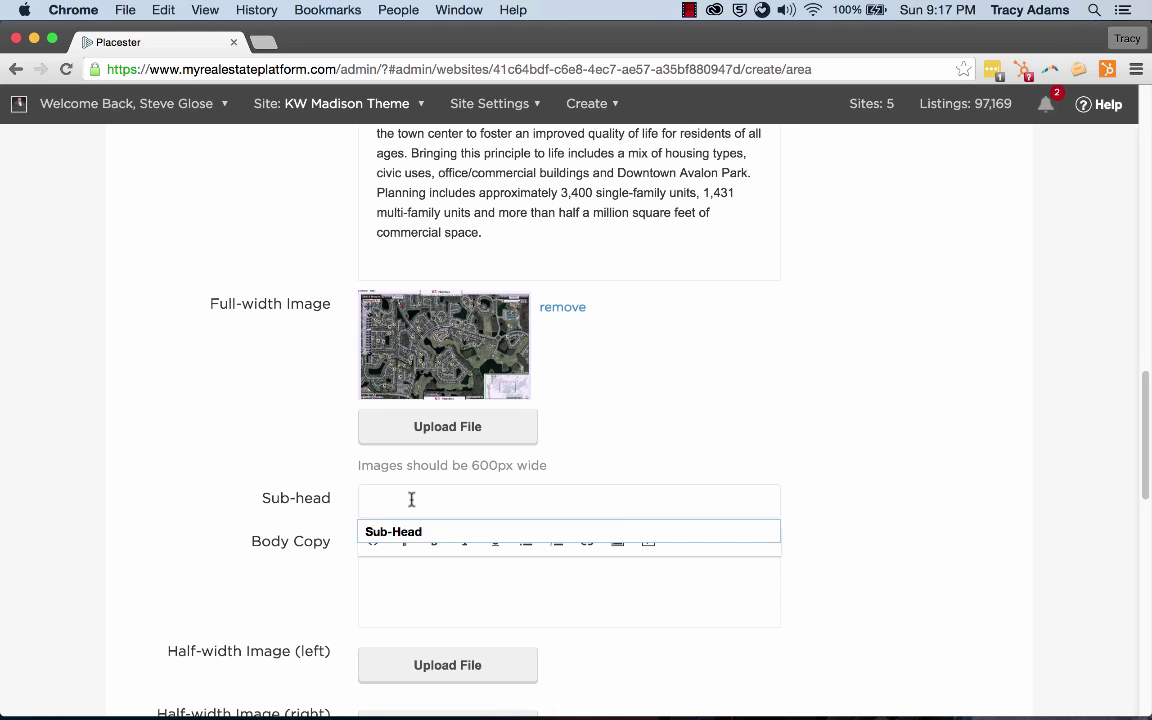
{"action": "type", "text": "Why Avalon P"}
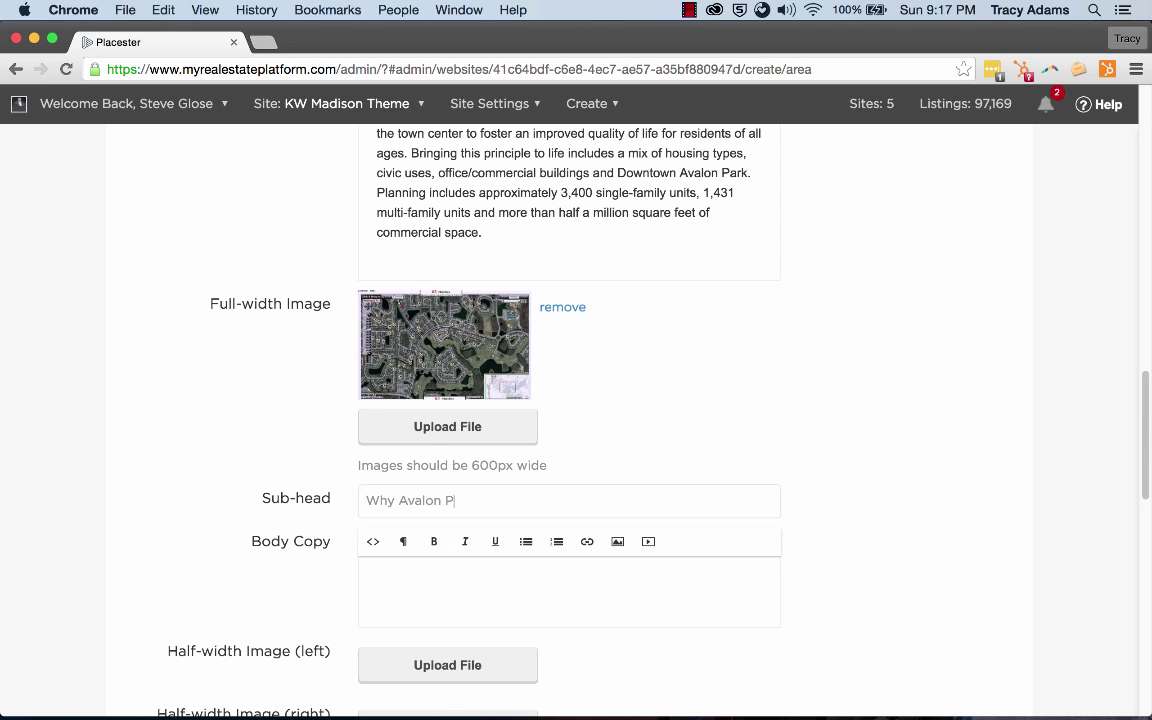
{"action": "left_click", "coordinate": [404, 599]}
{"action": "right_click", "coordinate": [414, 600]}
{"action": "left_click", "coordinate": [459, 563]}
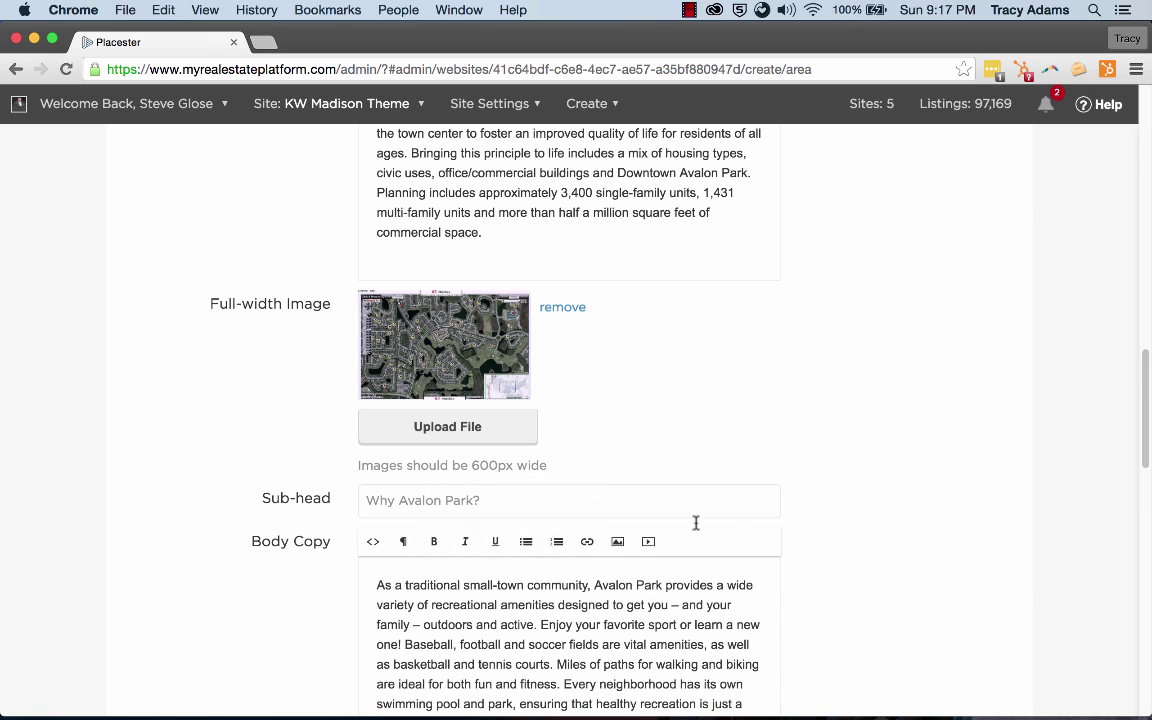
{"action": "scroll", "coordinate": [844, 507], "scroll_direction": "down", "scroll_amount": 2}
{"action": "scroll", "coordinate": [844, 507], "scroll_direction": "down", "scroll_amount": 2}
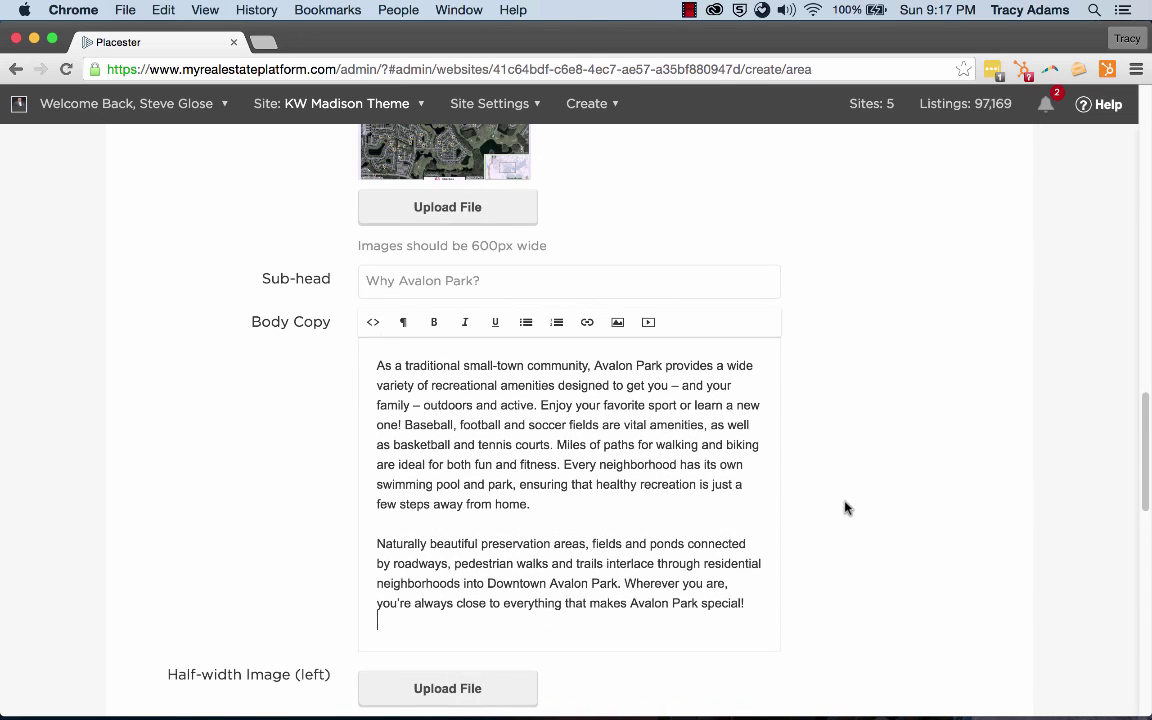
{"action": "scroll", "coordinate": [844, 507], "scroll_direction": "down", "scroll_amount": 3}
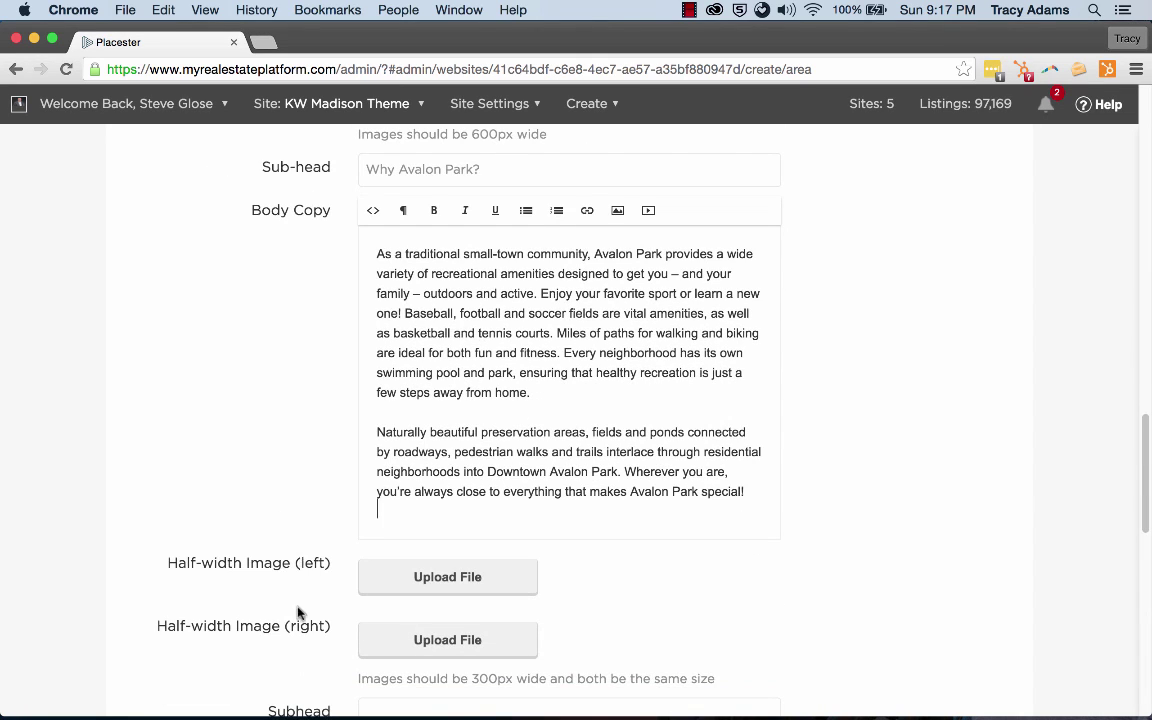
{"action": "scroll", "coordinate": [300, 605], "scroll_direction": "down", "scroll_amount": 1}
- Upload avalon-park_5_fullsize.jpg as the left half-width image and avalon.jpg as the right
{"action": "left_click", "coordinate": [416, 514]}
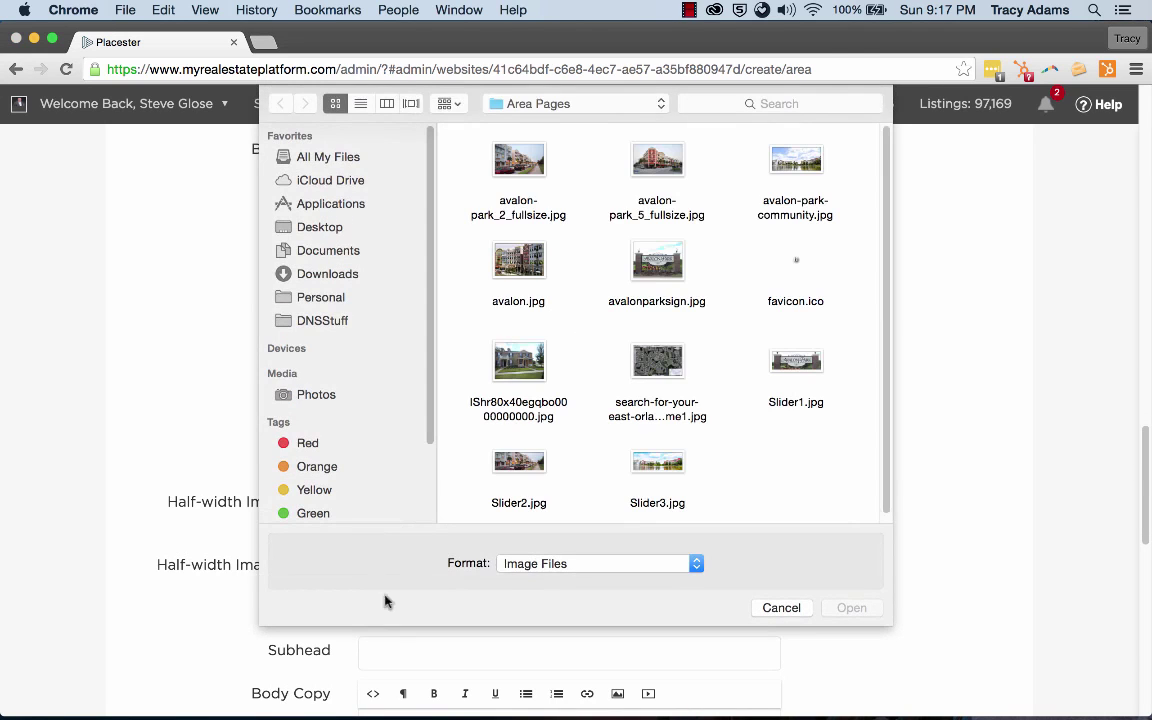
{"action": "double_click", "coordinate": [657, 165]}
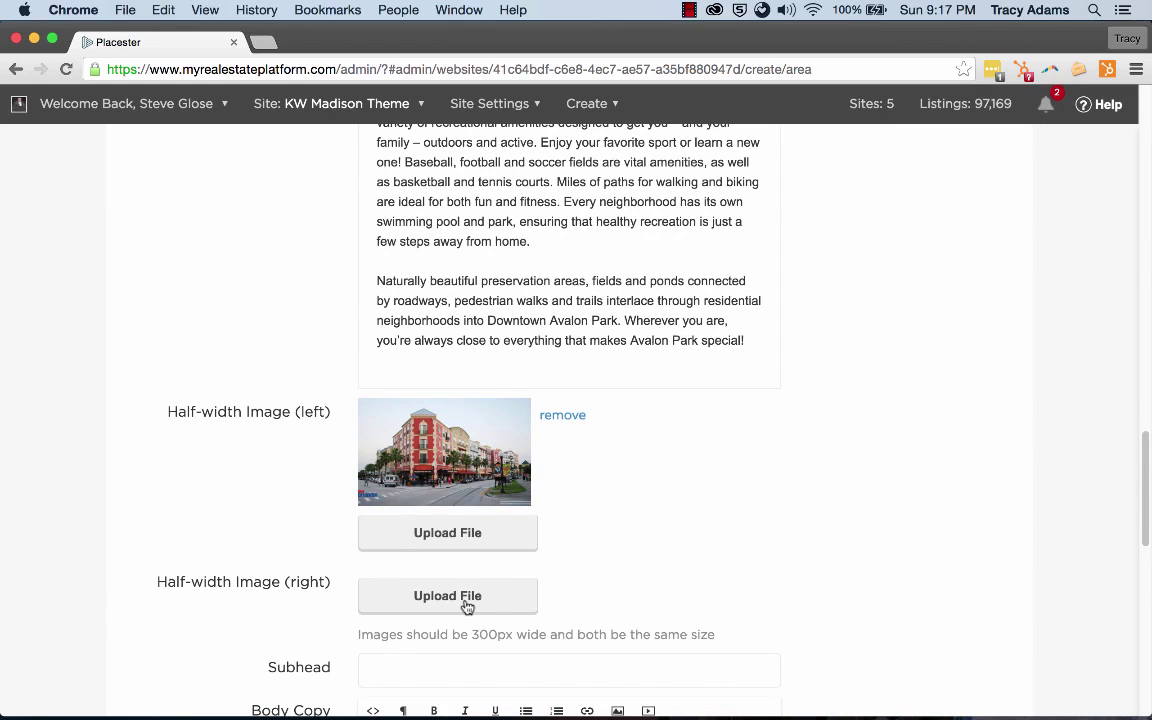
{"action": "left_click", "coordinate": [466, 598]}
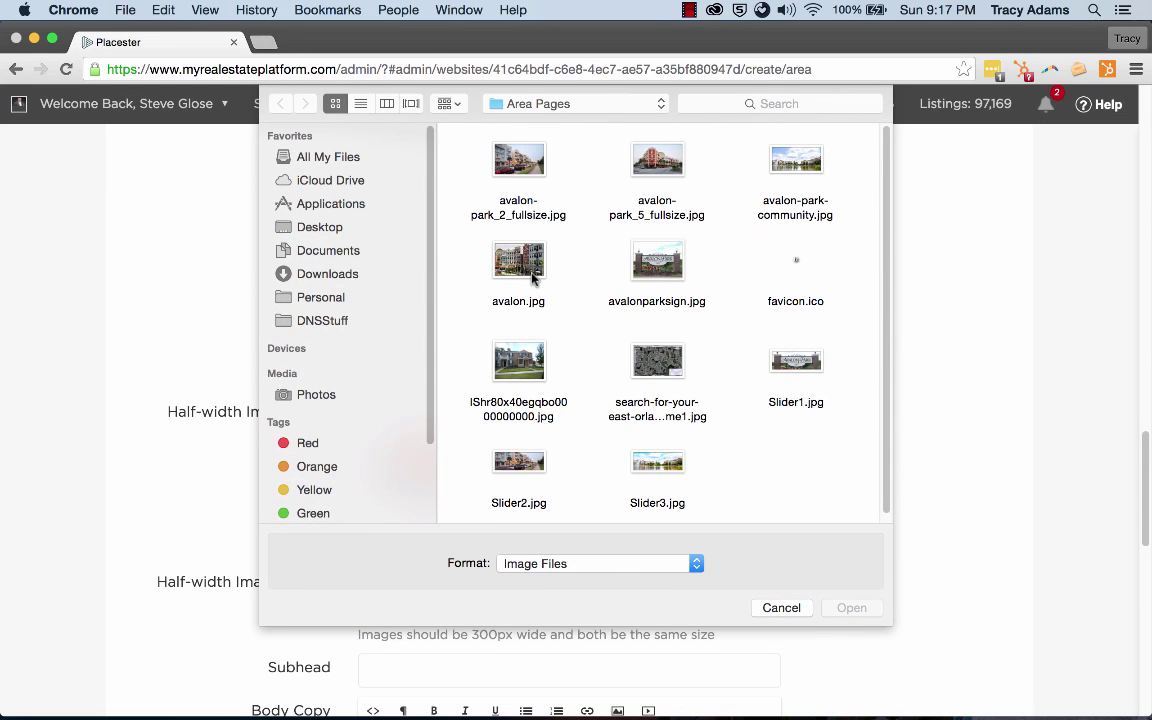
{"action": "double_click", "coordinate": [480, 265]}
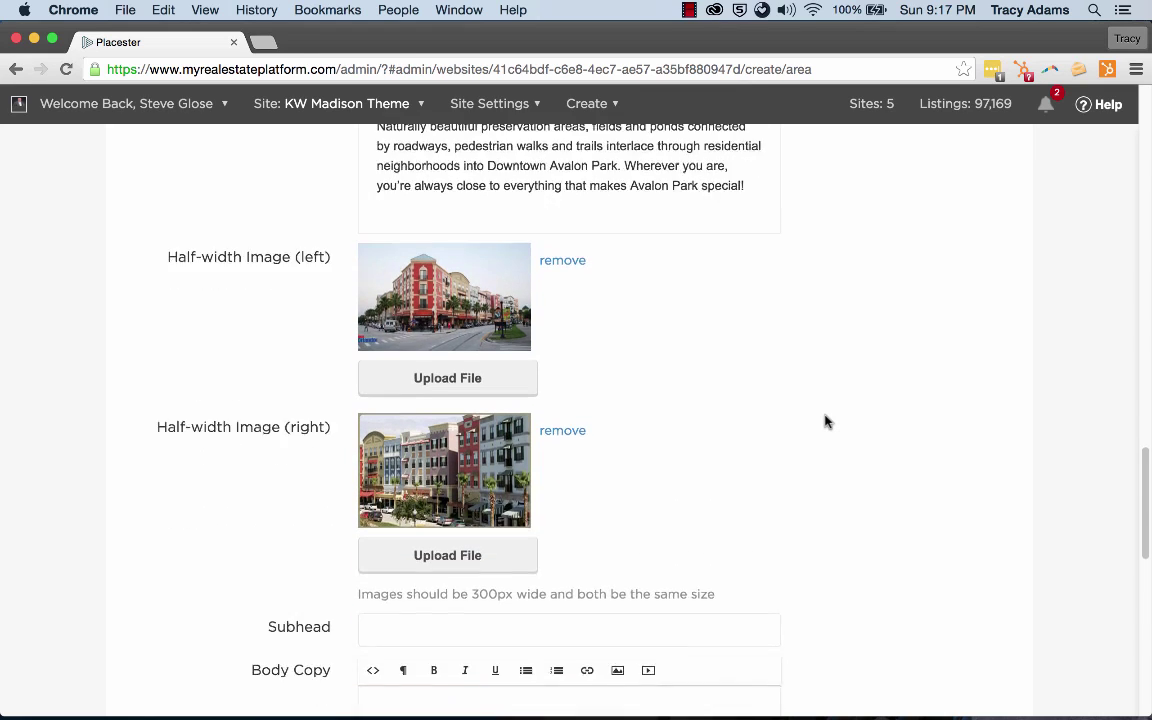
{"action": "scroll", "coordinate": [826, 421], "scroll_direction": "down", "scroll_amount": 5}
{"action": "left_click", "coordinate": [430, 370]}
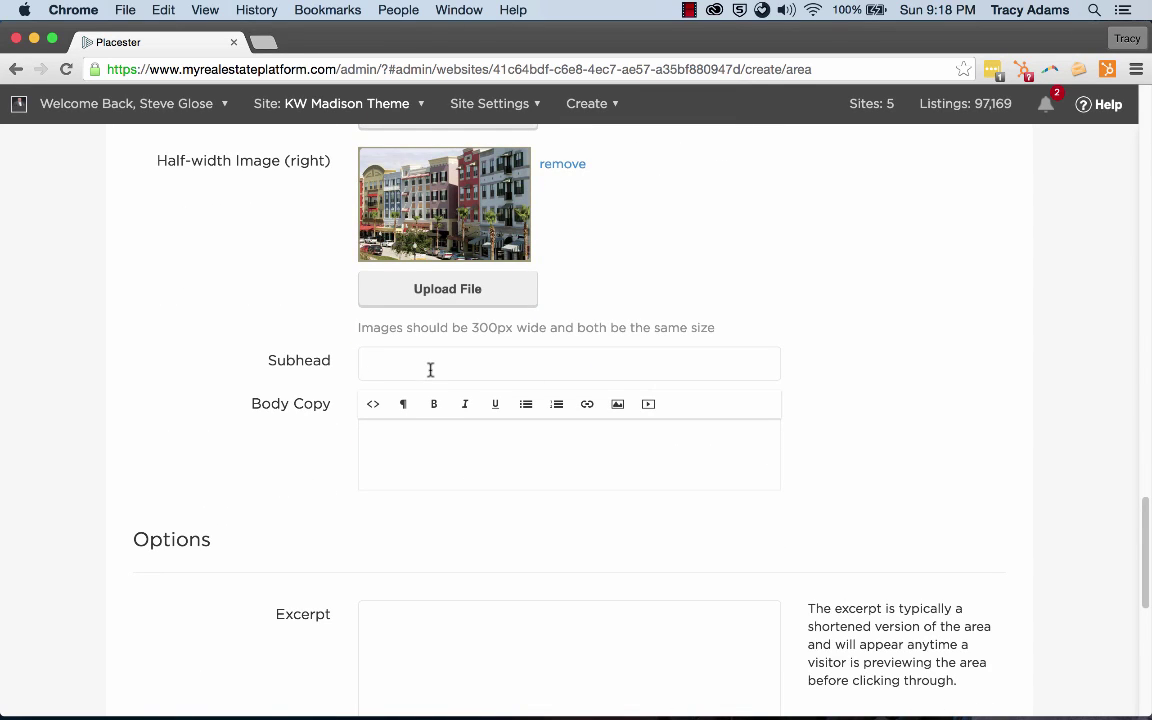
- Enter the subhead 'Homes of Avalon Park' and paste the homes paragraph into its Body Copy
{"action": "type", "text": "Ho"}
{"action": "scroll", "coordinate": [403, 430], "scroll_direction": "down", "scroll_amount": 1}
{"action": "right_click", "coordinate": [403, 430]}
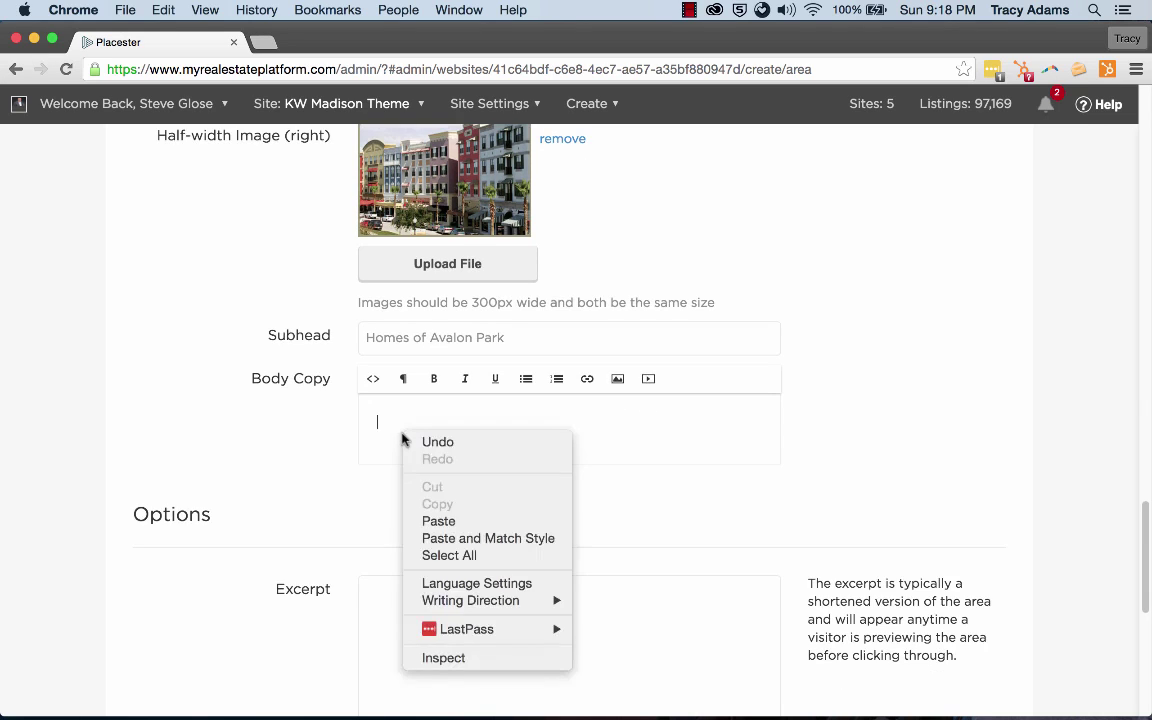
{"action": "left_click", "coordinate": [474, 533]}
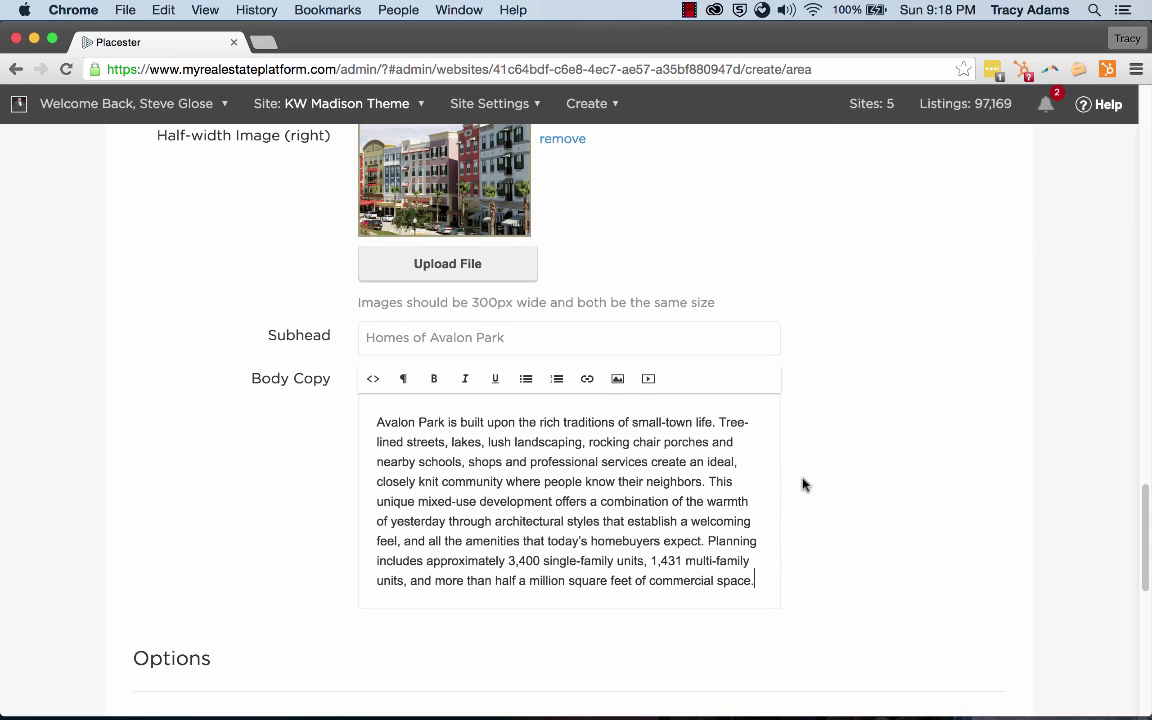
{"action": "scroll", "coordinate": [838, 471], "scroll_direction": "down", "scroll_amount": 5}
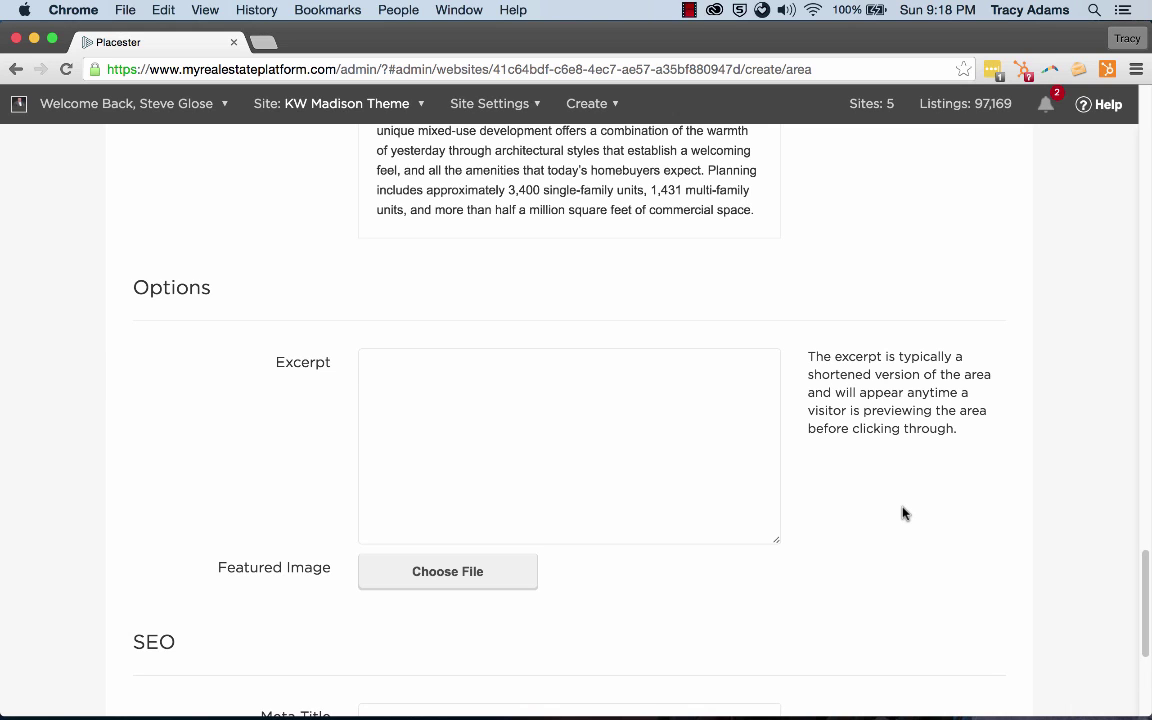
- Copy the opening sentence about Avalon Park's 1,860 acres into the Excerpt
{"action": "scroll", "coordinate": [482, 407], "scroll_direction": "up", "scroll_amount": 20}
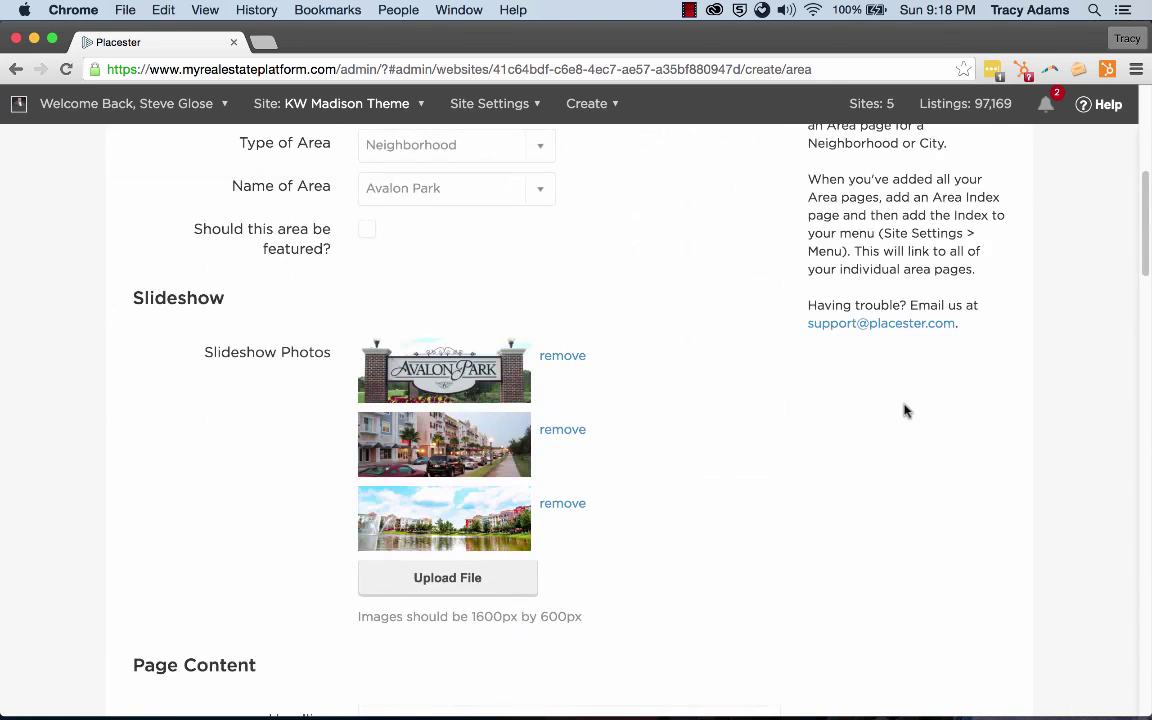
{"action": "scroll", "coordinate": [804, 409], "scroll_direction": "down", "scroll_amount": 5}
{"action": "scroll", "coordinate": [800, 415], "scroll_direction": "down", "scroll_amount": 5}
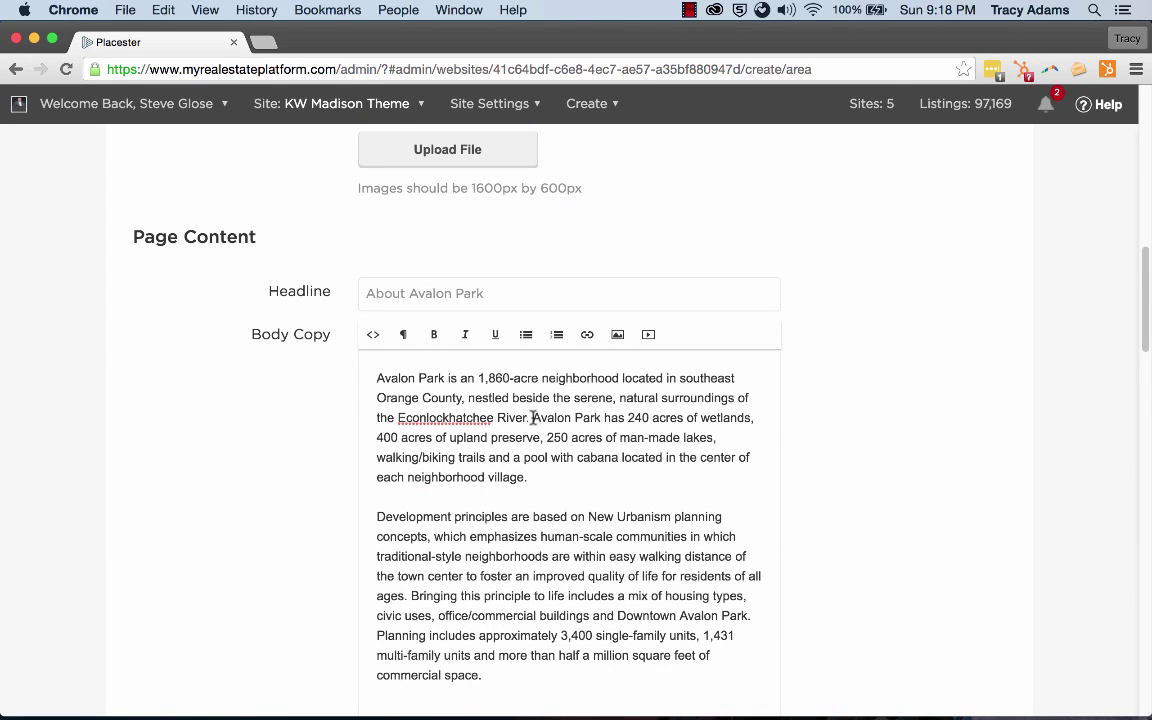
{"action": "left_click_drag", "start_coordinate": [531, 418], "coordinate": [376, 378]}
{"action": "right_click", "coordinate": [468, 395]}
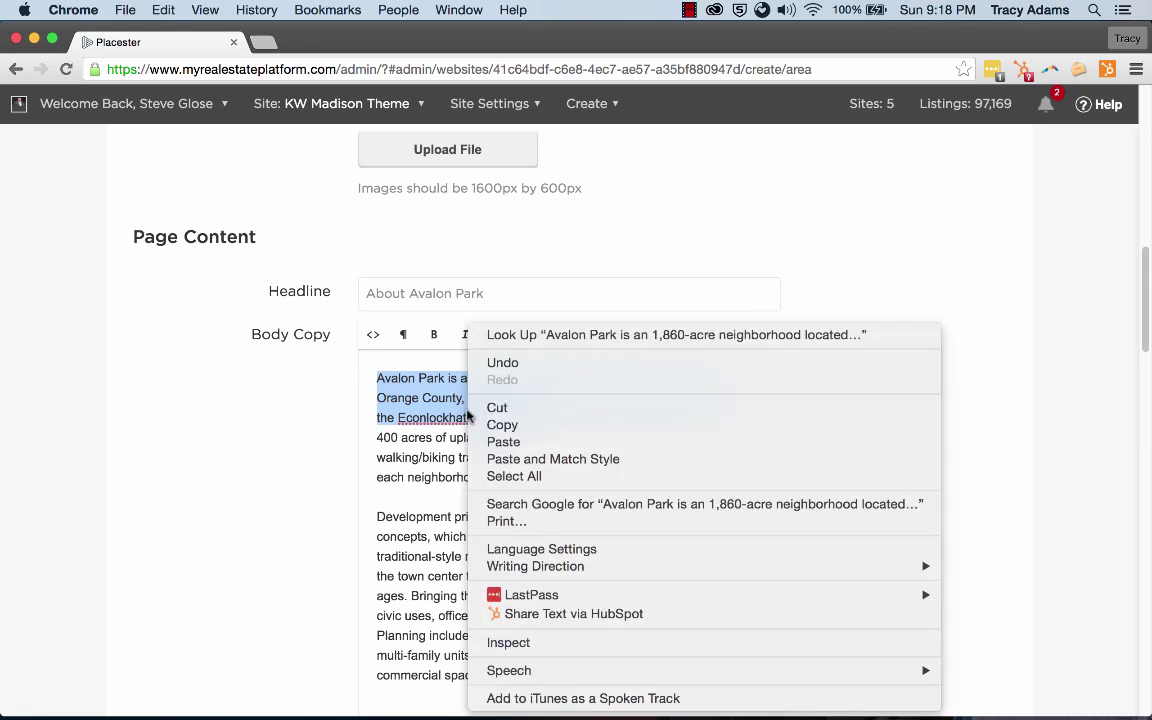
{"action": "left_click", "coordinate": [531, 425]}
{"action": "scroll", "coordinate": [327, 416], "scroll_direction": "down", "scroll_amount": 15}
{"action": "left_click", "coordinate": [462, 351]}
{"action": "right_click", "coordinate": [462, 351]}
{"action": "left_click", "coordinate": [548, 437]}
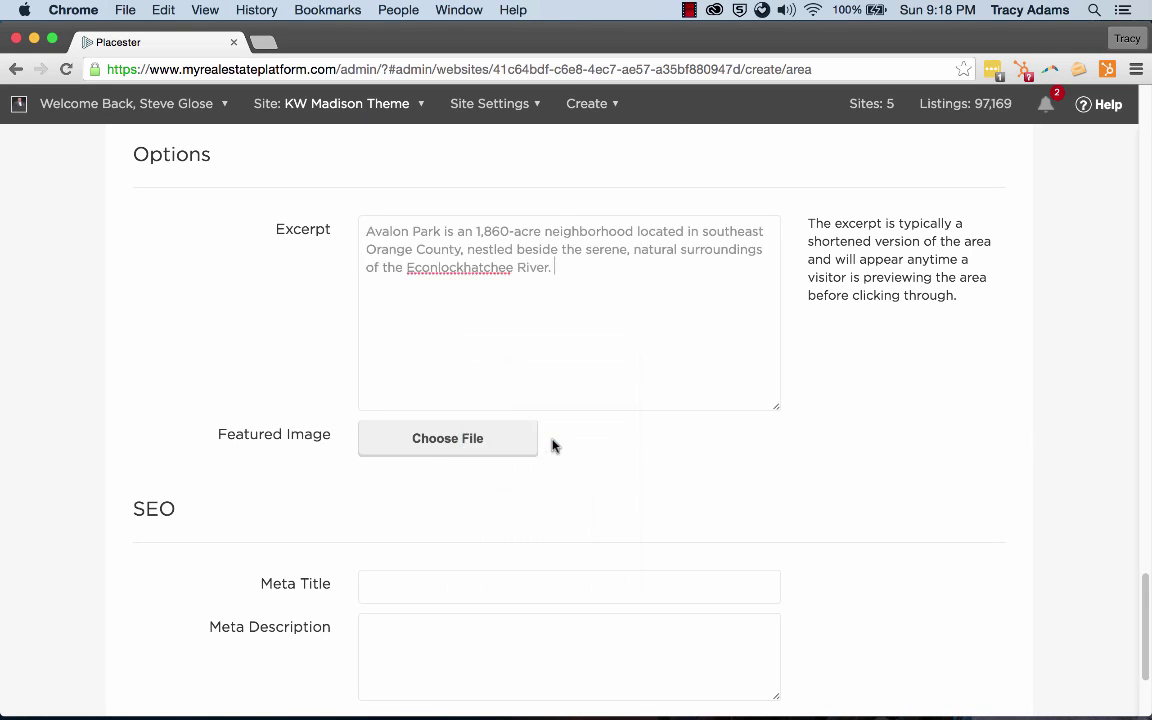
- Upload avalonparksign.jpg from Area Pages as the Avalon Park page's Featured Image
{"action": "left_click", "coordinate": [447, 440]}
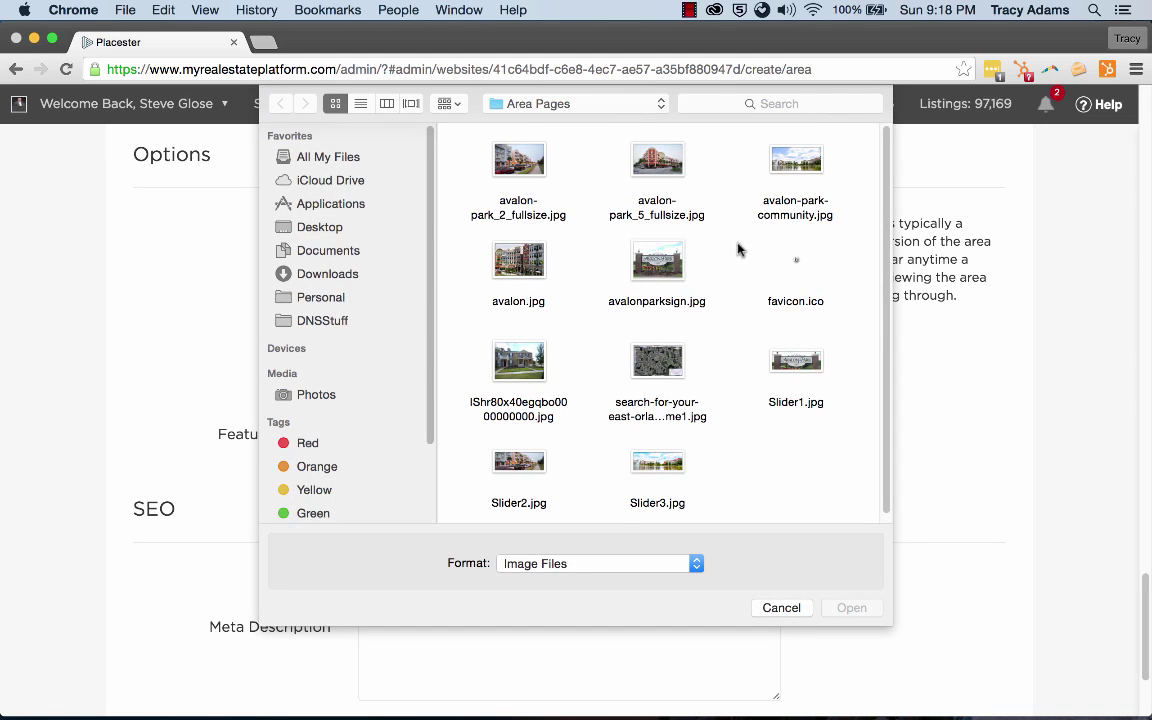
{"action": "scroll", "coordinate": [713, 248], "scroll_direction": "down", "scroll_amount": 1}
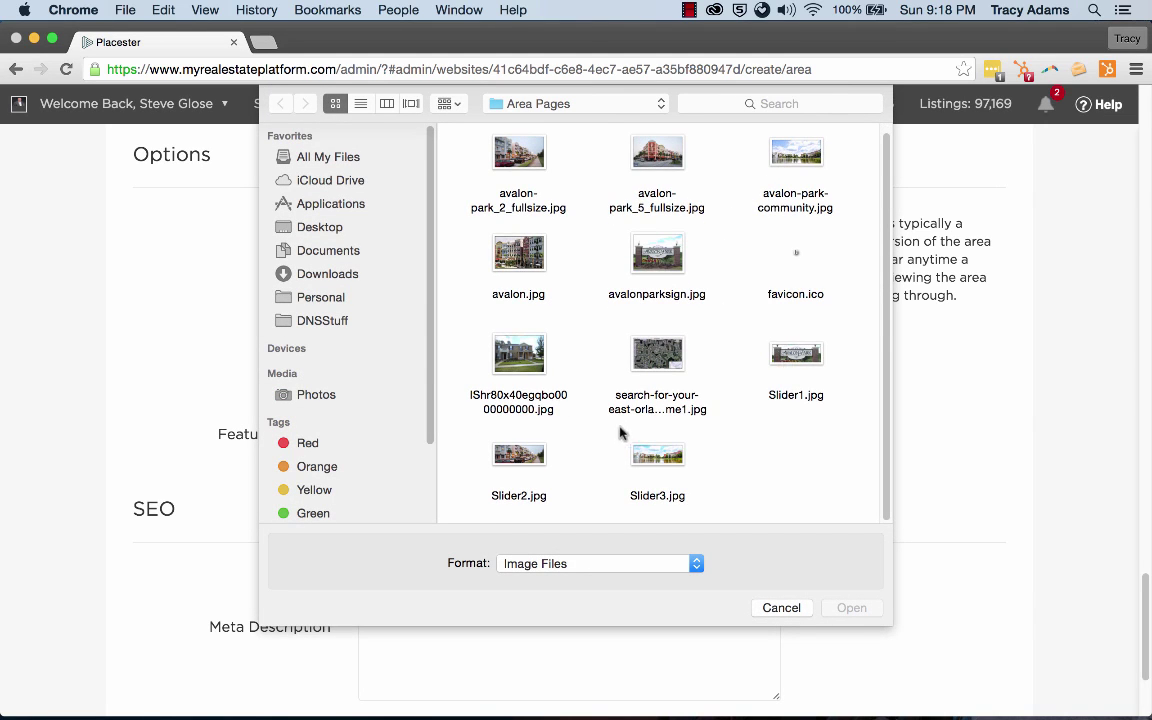
{"action": "left_click", "coordinate": [665, 272]}
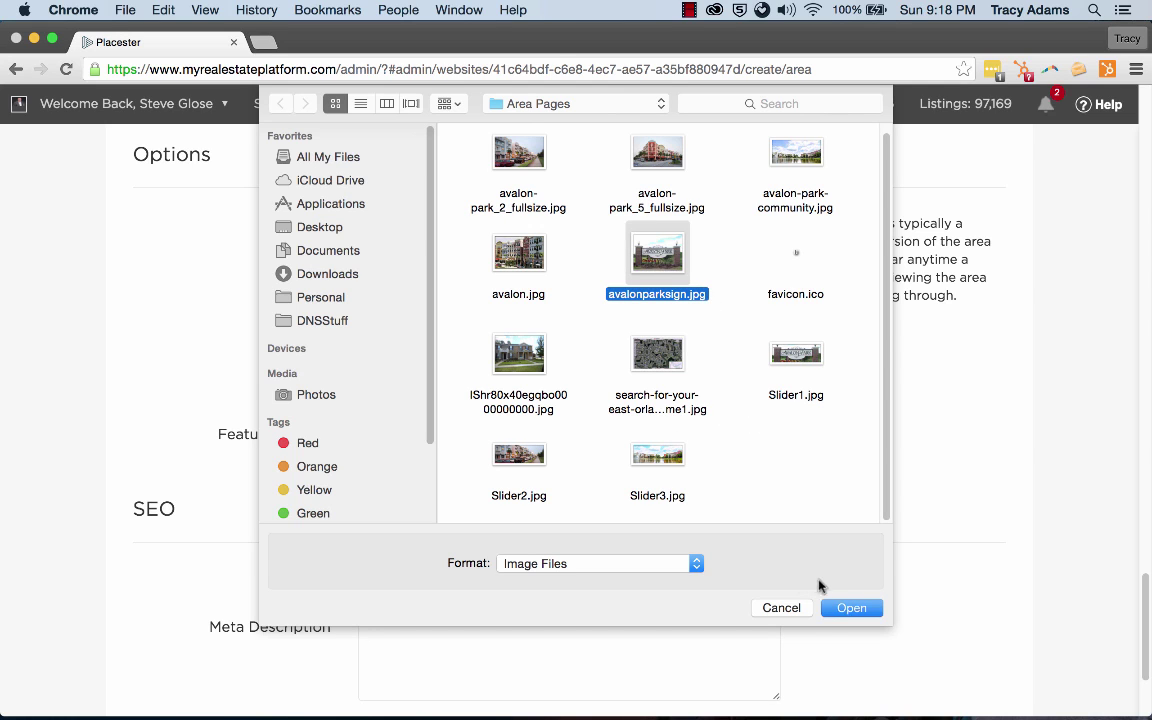
{"action": "left_click", "coordinate": [850, 608]}
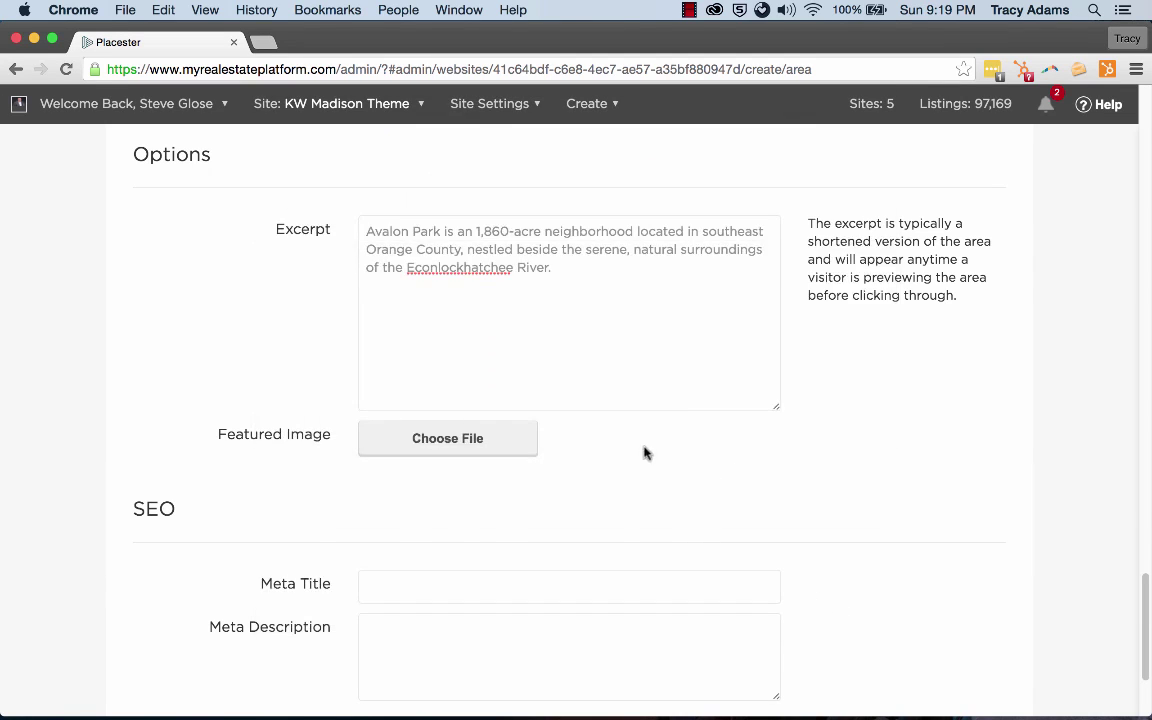
{"action": "scroll", "coordinate": [666, 455], "scroll_direction": "up", "scroll_amount": 5}
{"action": "scroll", "coordinate": [918, 430], "scroll_direction": "down", "scroll_amount": 5}
{"action": "scroll", "coordinate": [918, 430], "scroll_direction": "up", "scroll_amount": 2}
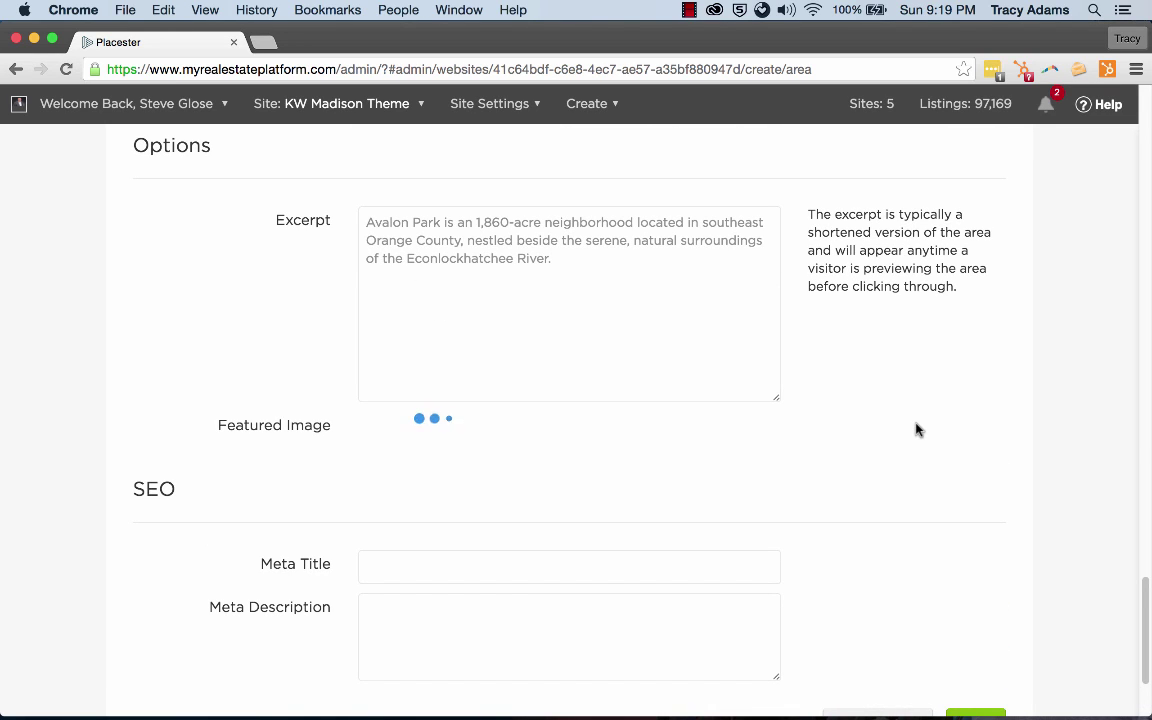
{"action": "scroll", "coordinate": [918, 430], "scroll_direction": "down", "scroll_amount": 2}
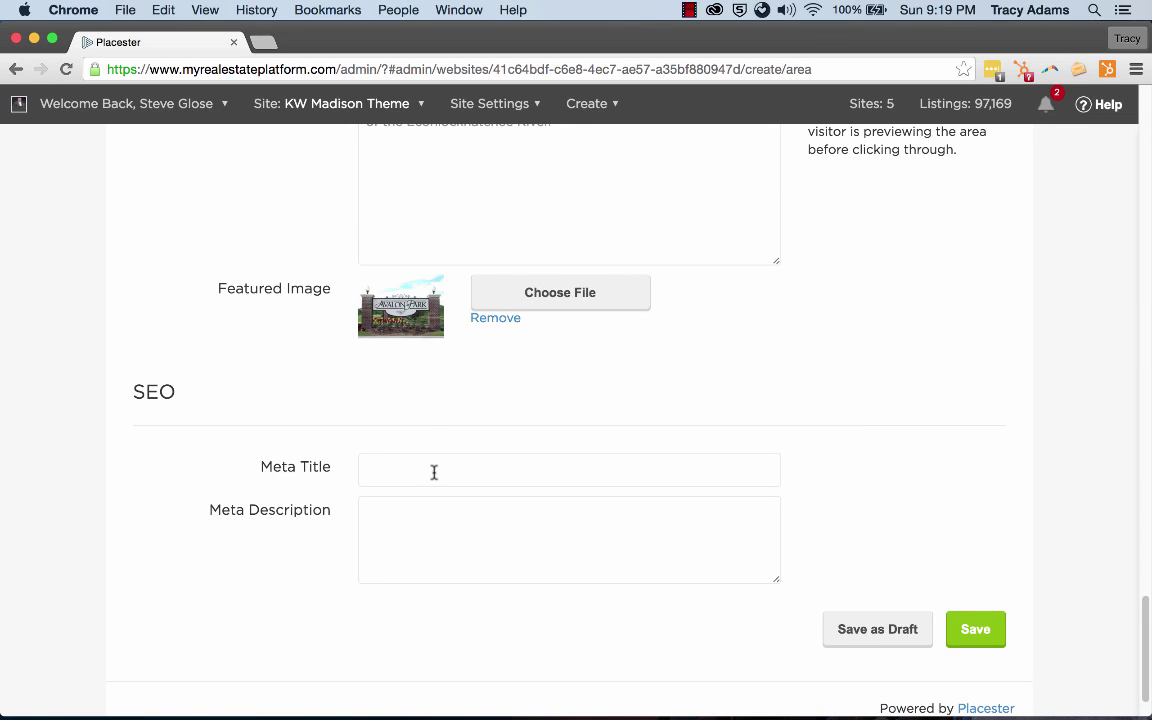
{"action": "scroll", "coordinate": [434, 472], "scroll_direction": "down", "scroll_amount": 1}
{"action": "left_click", "coordinate": [423, 417]}
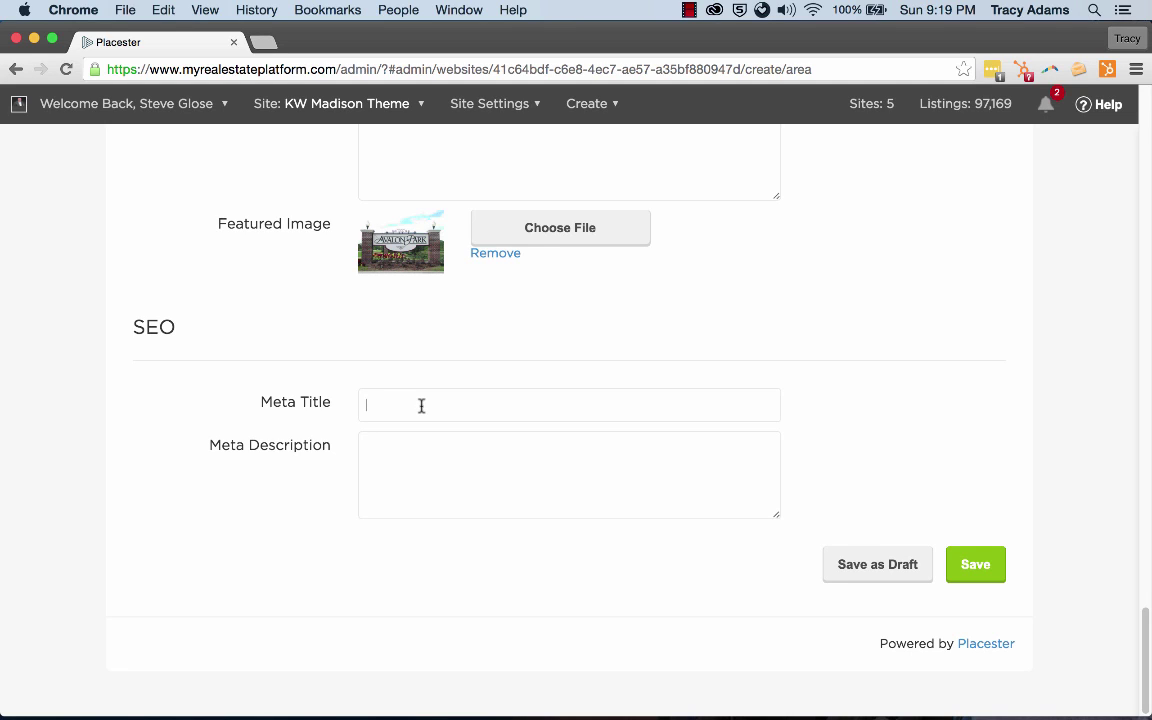
- Paste the excerpt as plain meta description and set Meta Title 'Avalon Park is a Great Place to Live'
{"action": "right_click", "coordinate": [431, 456]}
{"action": "left_click", "coordinate": [470, 553]}
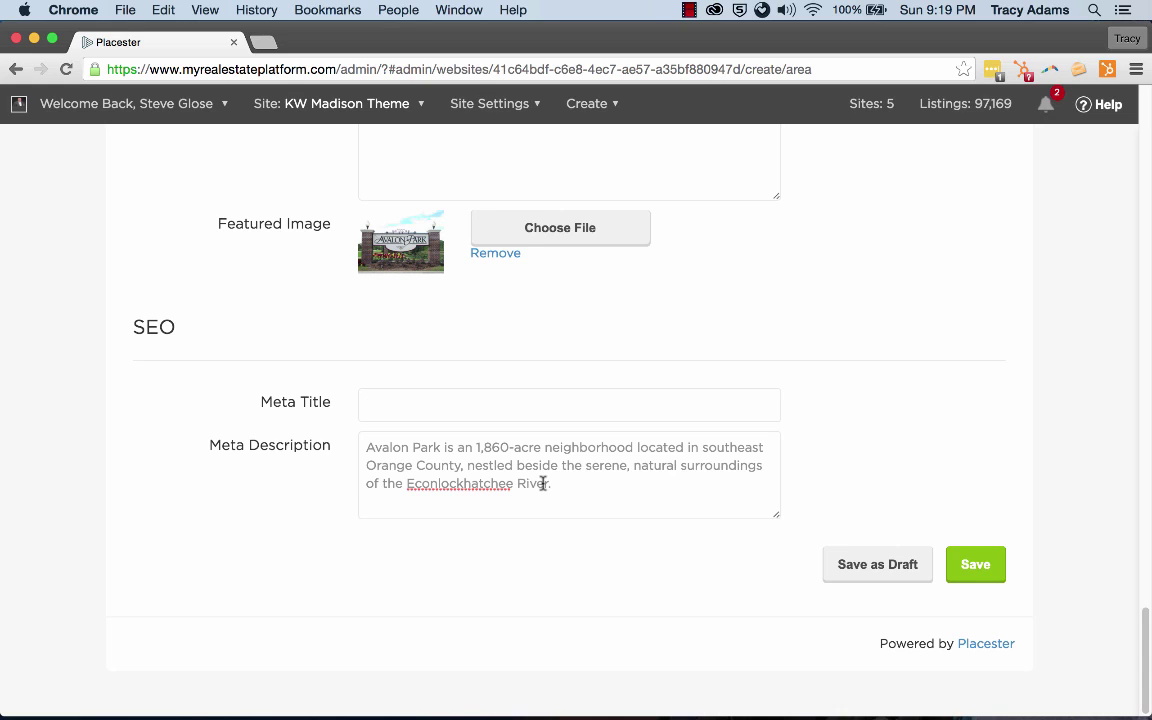
{"action": "mouse_move", "coordinate": [545, 716]}
{"action": "type", "text": "Ava"}
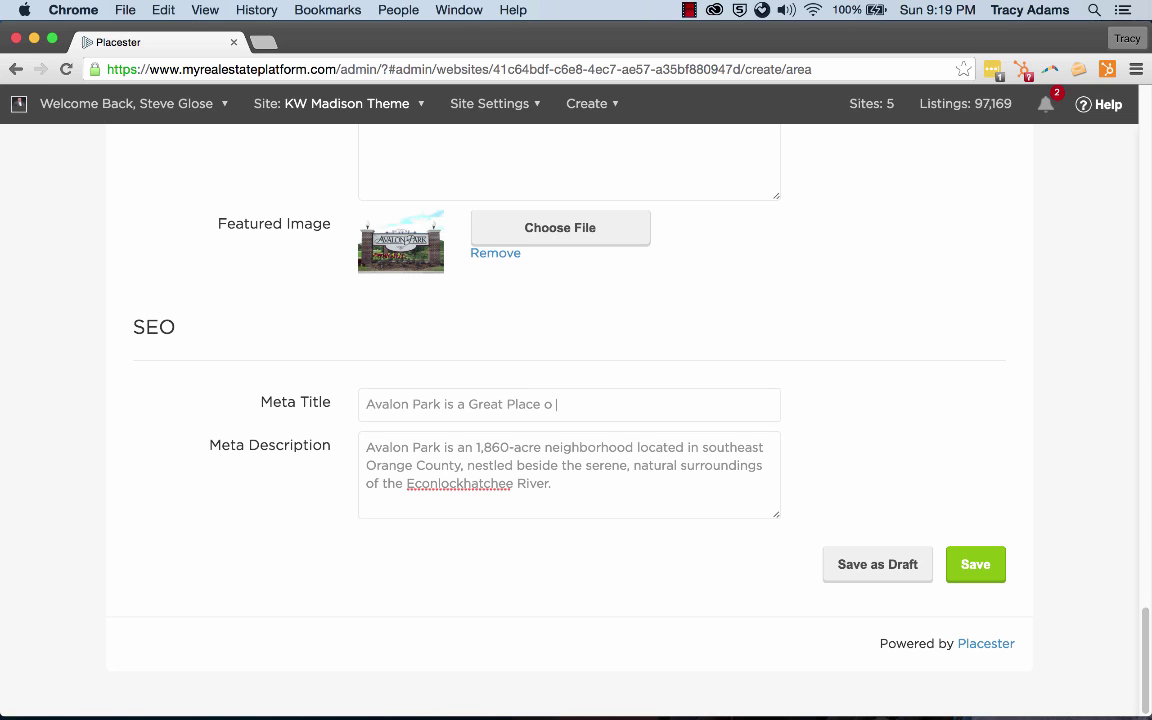
{"action": "type", "text": "lon Park is a Great Place to Live"}
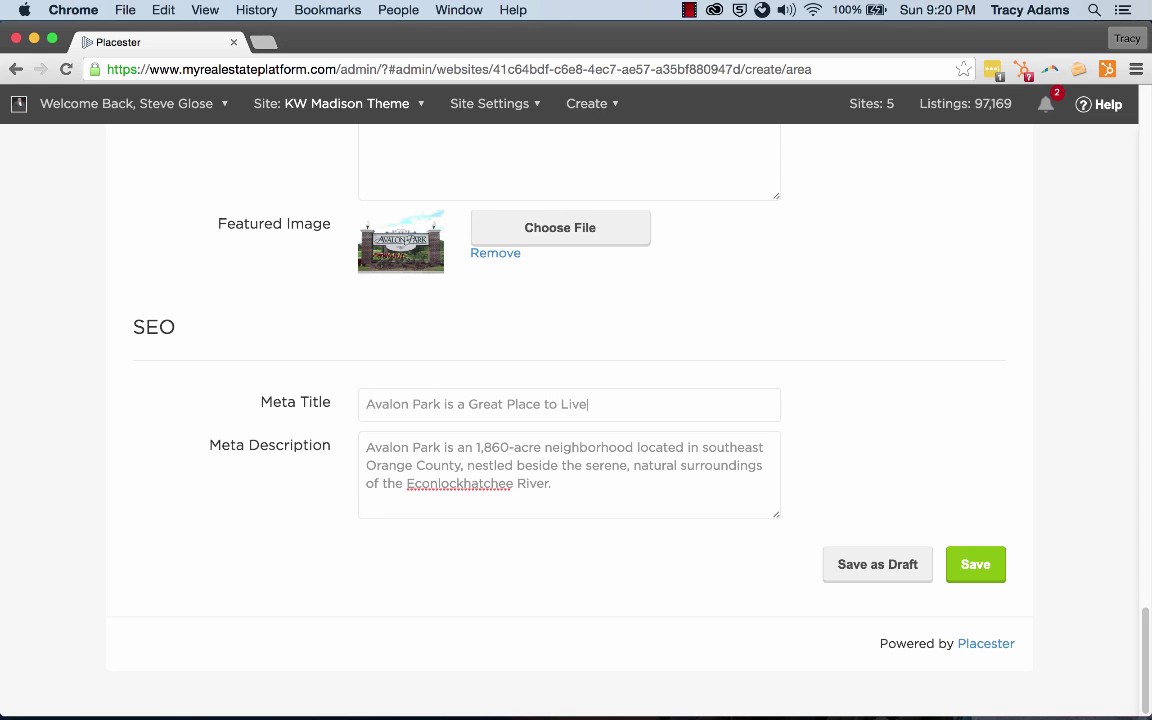
- Save the Avalon Park page, add it to the site navigation menu, and save the menu
{"action": "left_click", "coordinate": [976, 566]}
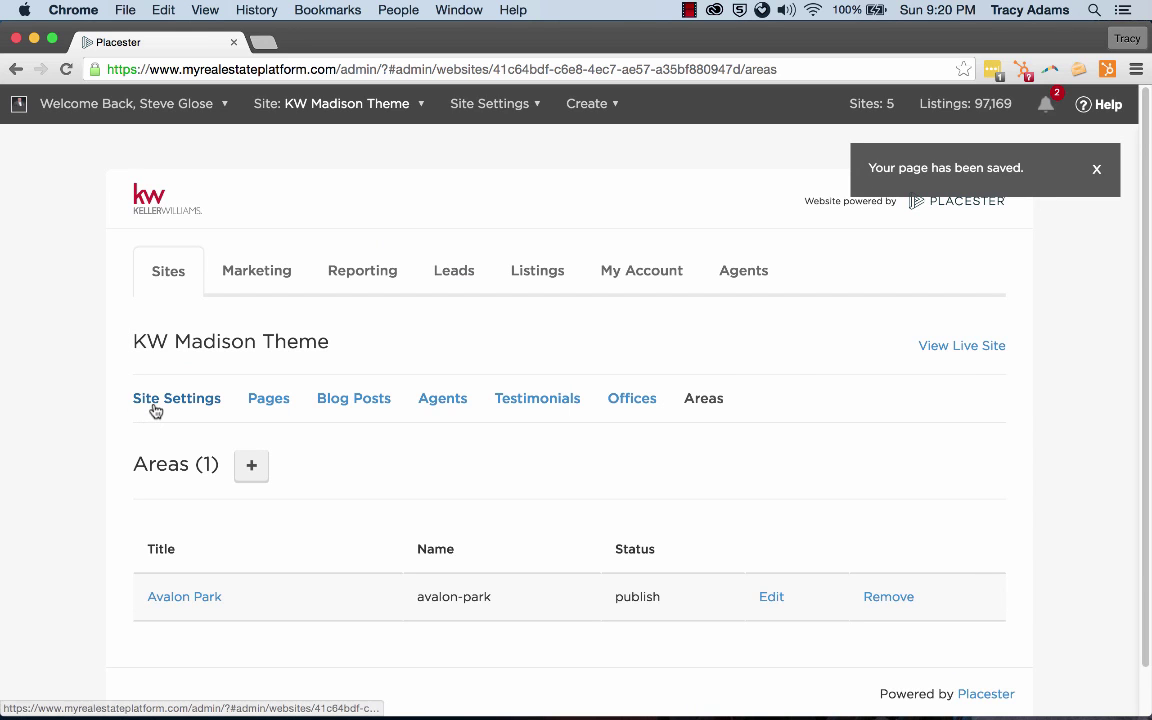
{"action": "left_click", "coordinate": [154, 404]}
{"action": "scroll", "coordinate": [75, 430], "scroll_direction": "down", "scroll_amount": 5}
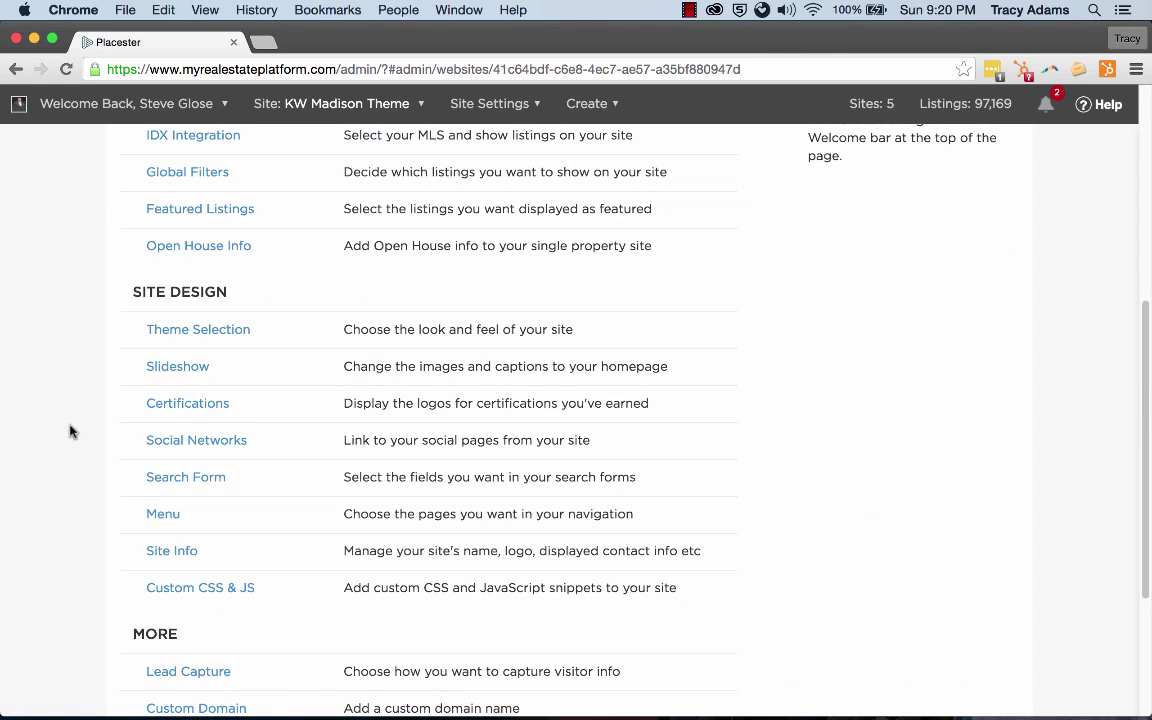
{"action": "left_click", "coordinate": [160, 517]}
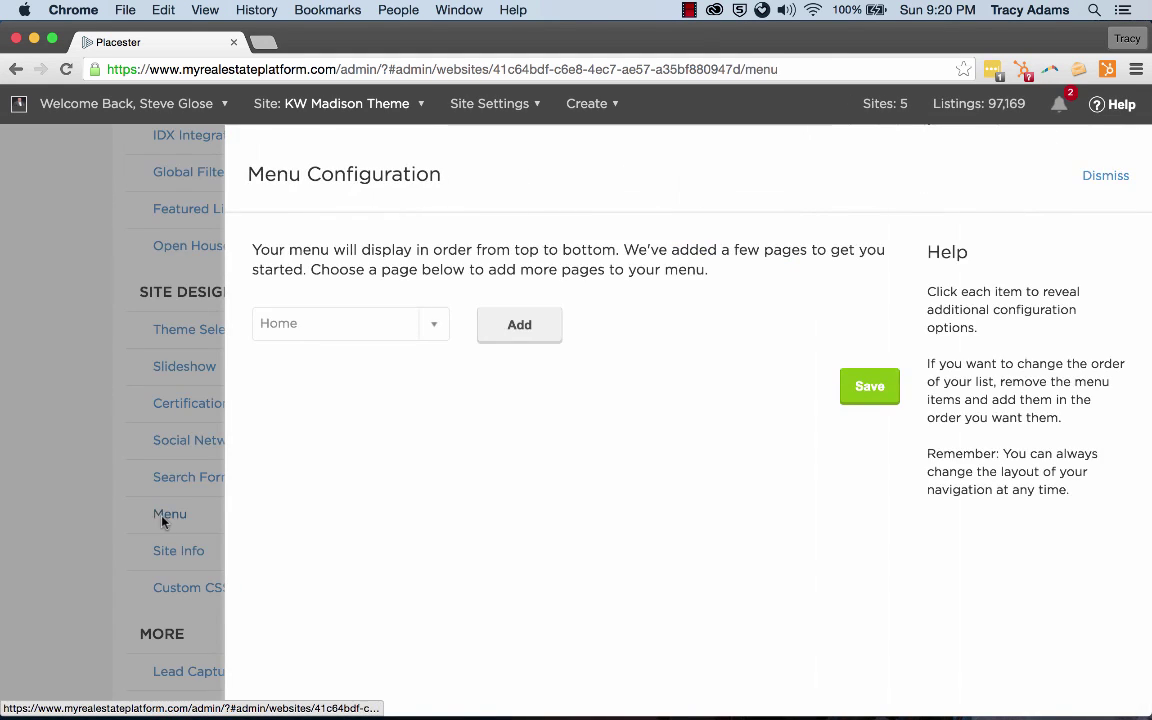
{"action": "scroll", "coordinate": [764, 411], "scroll_direction": "down", "scroll_amount": 3}
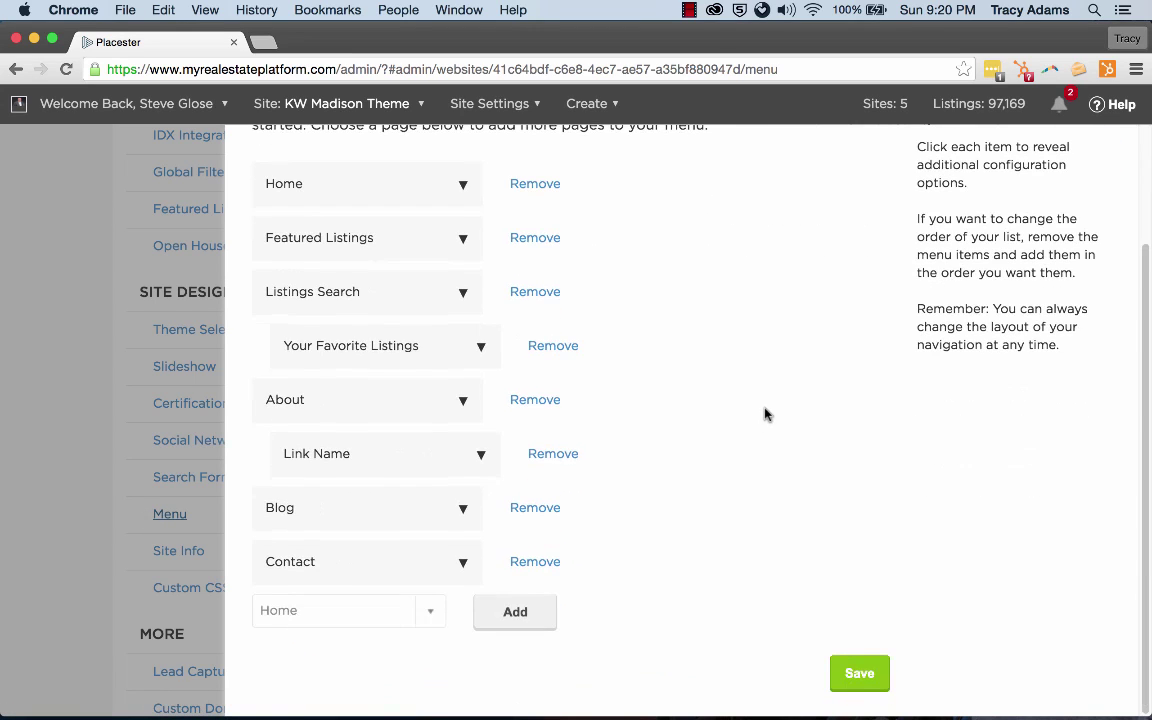
{"action": "left_click", "coordinate": [336, 628]}
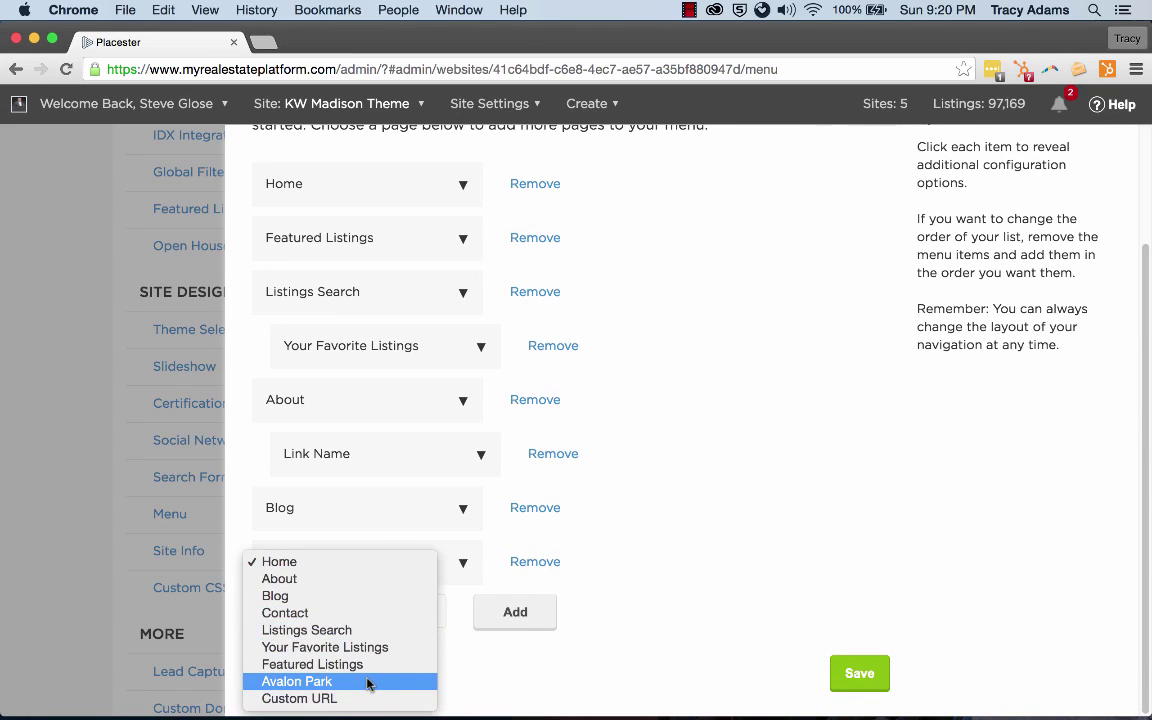
{"action": "left_click", "coordinate": [366, 682]}
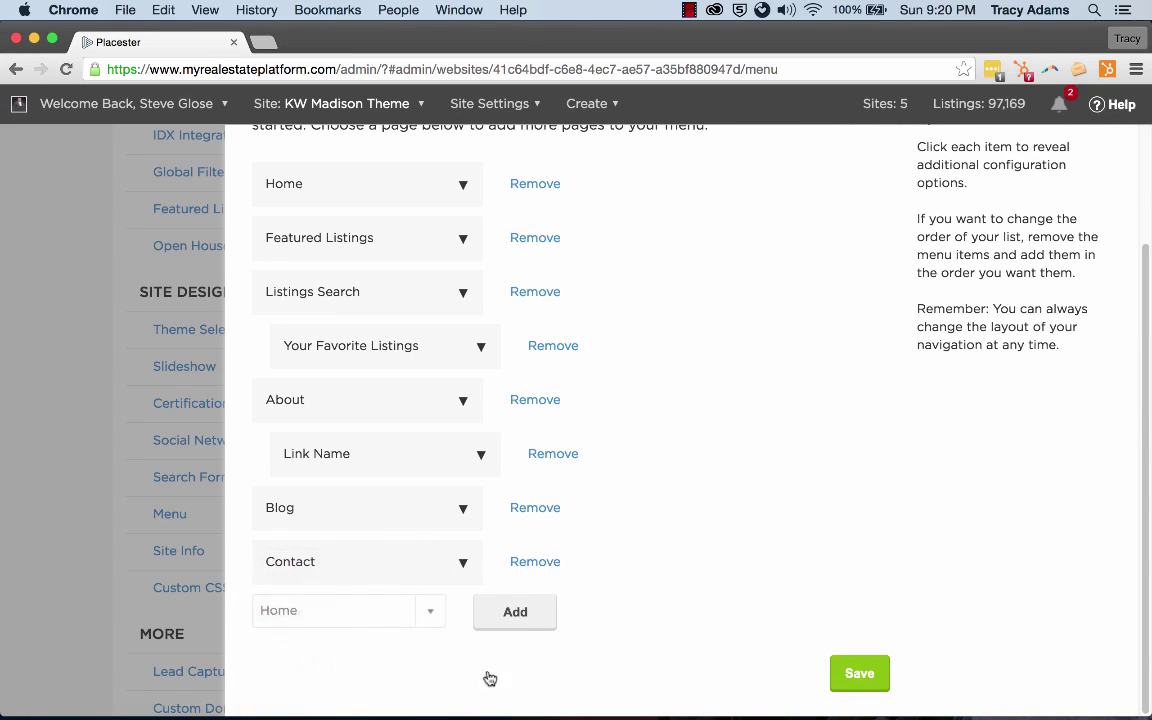
{"action": "left_click", "coordinate": [515, 612]}
{"action": "scroll", "coordinate": [776, 596], "scroll_direction": "down", "scroll_amount": 1}
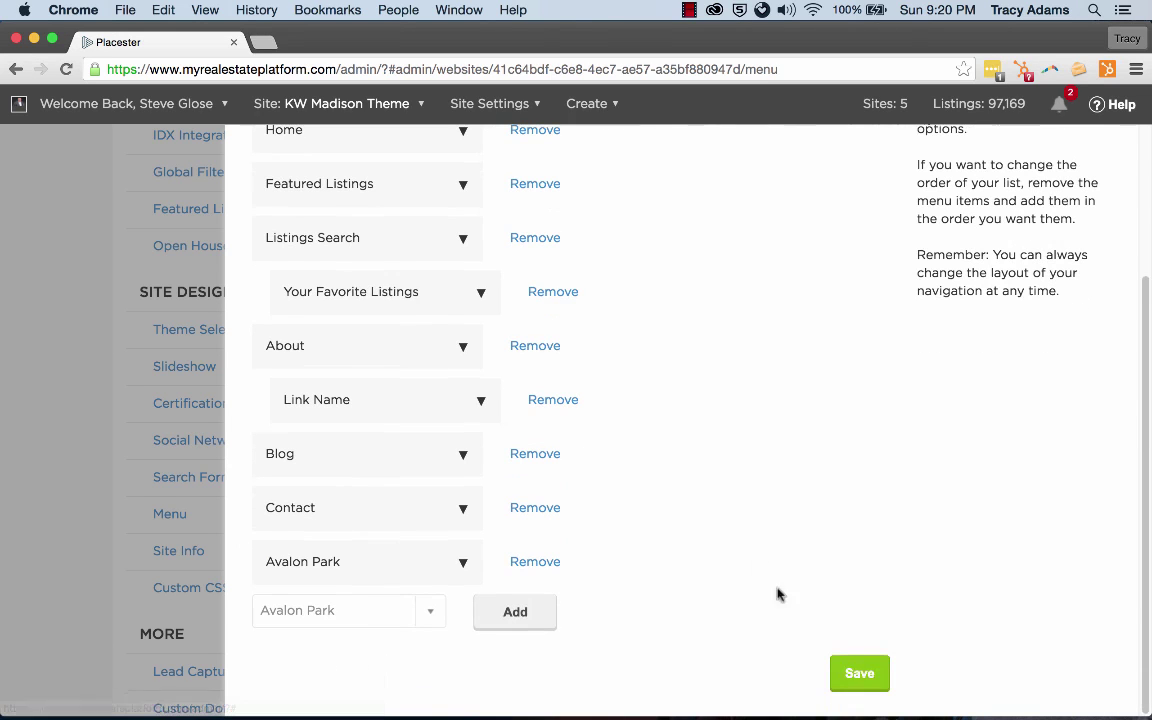
{"action": "left_click", "coordinate": [857, 674]}
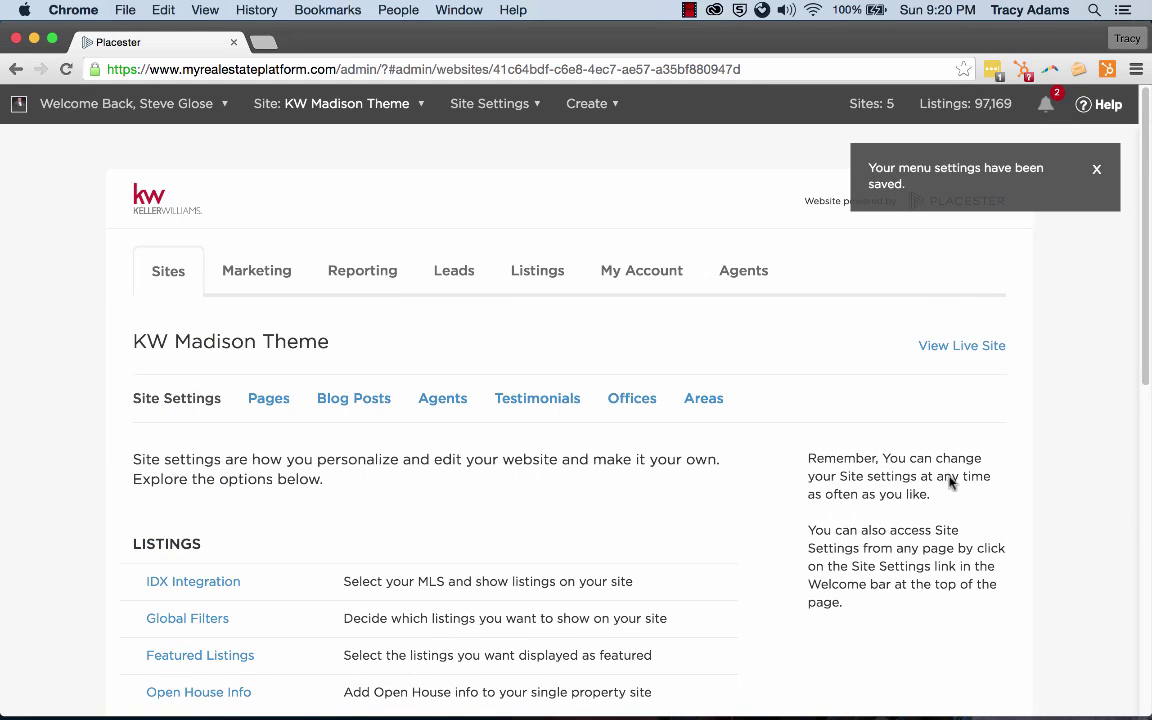
- Open the Avalon Park page on the live site and advance its slideshow to the lake photo
{"action": "left_click", "coordinate": [955, 345]}
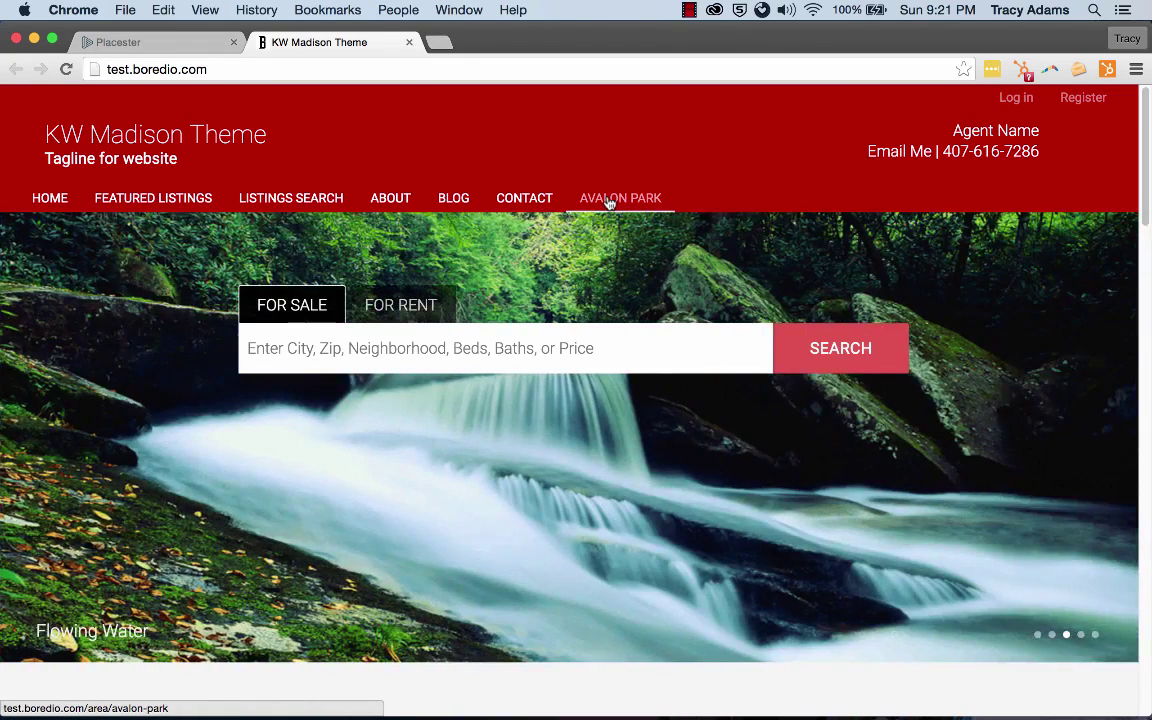
{"action": "left_click", "coordinate": [637, 209]}
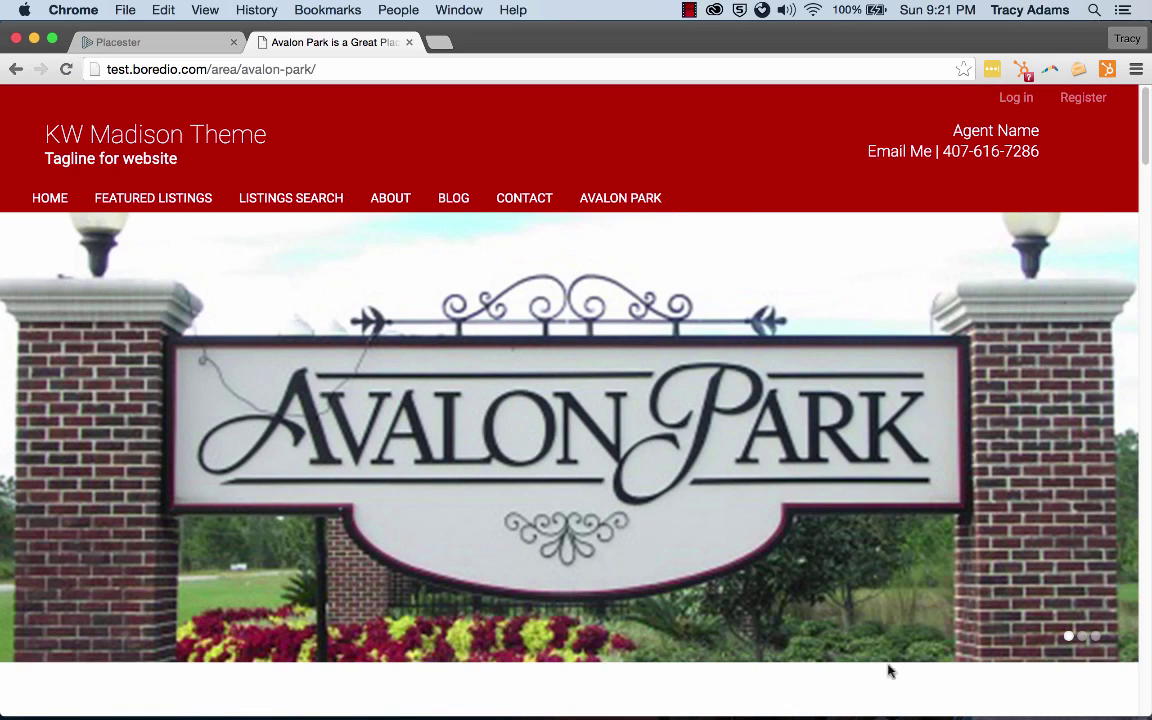
{"action": "left_click", "coordinate": [1084, 638]}
{"action": "left_click", "coordinate": [1097, 638]}
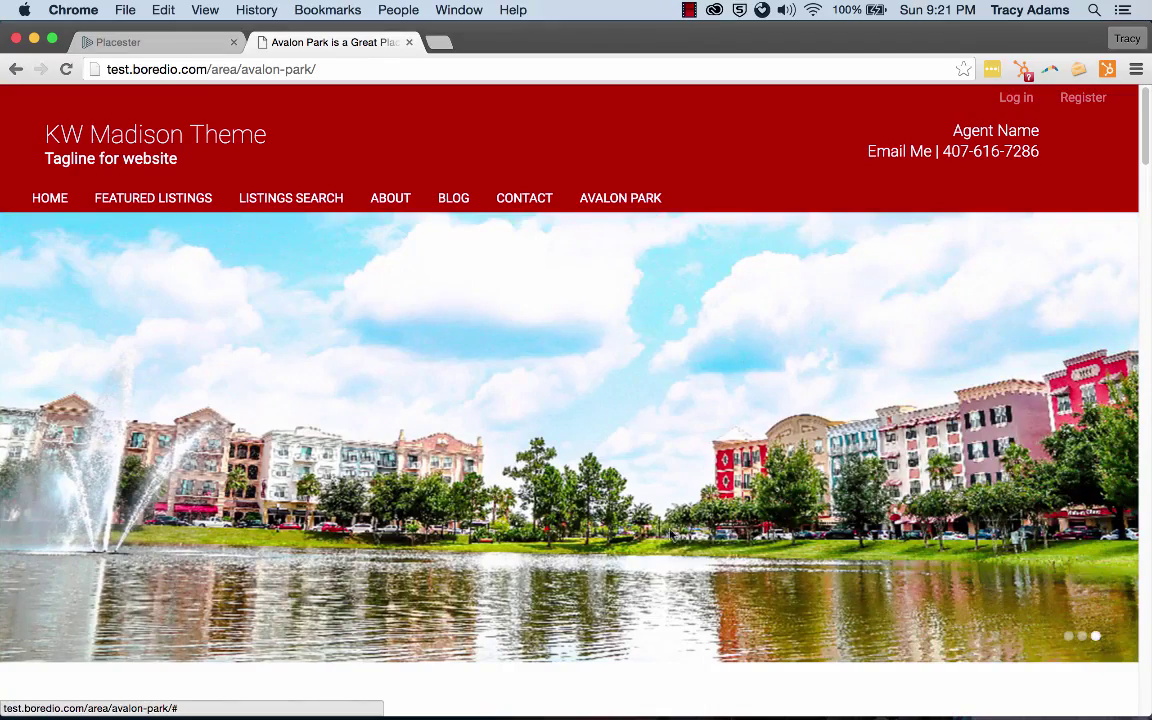
- Scroll through the nearby-listings map and listing cards down to the footer and back up
{"action": "scroll", "coordinate": [629, 525], "scroll_direction": "down", "scroll_amount": 2}
{"action": "scroll", "coordinate": [600, 535], "scroll_direction": "down", "scroll_amount": 2}
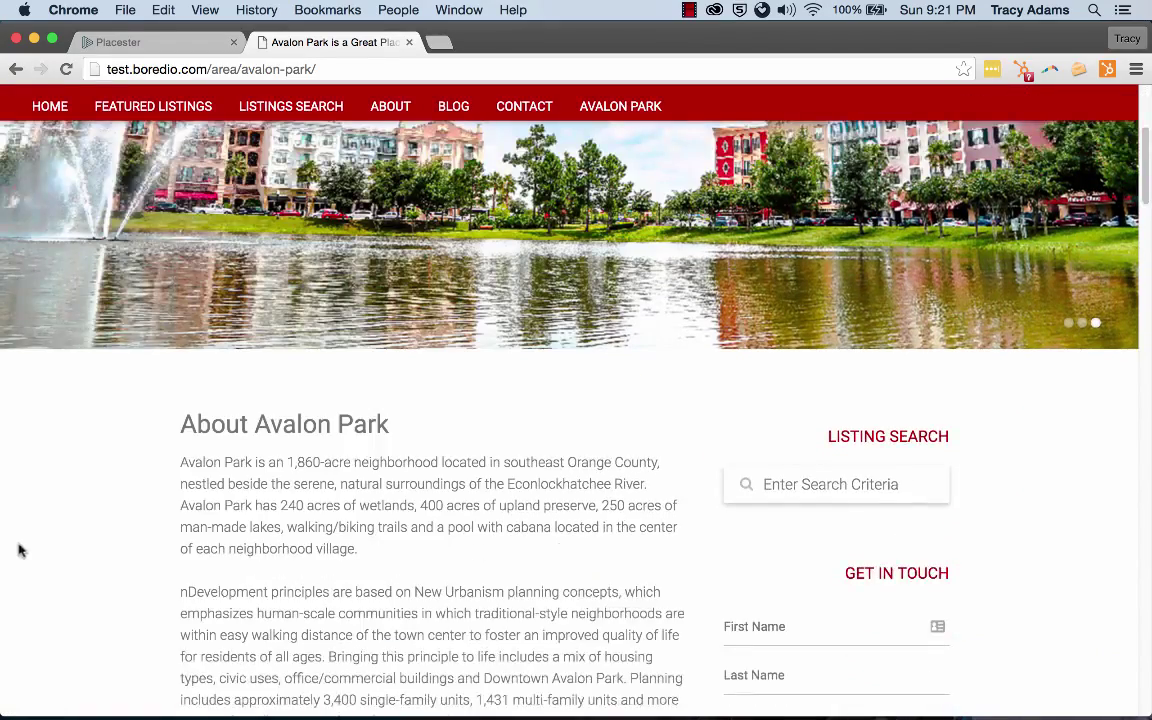
{"action": "scroll", "coordinate": [28, 545], "scroll_direction": "down", "scroll_amount": 1}
{"action": "scroll", "coordinate": [36, 530], "scroll_direction": "down", "scroll_amount": 2}
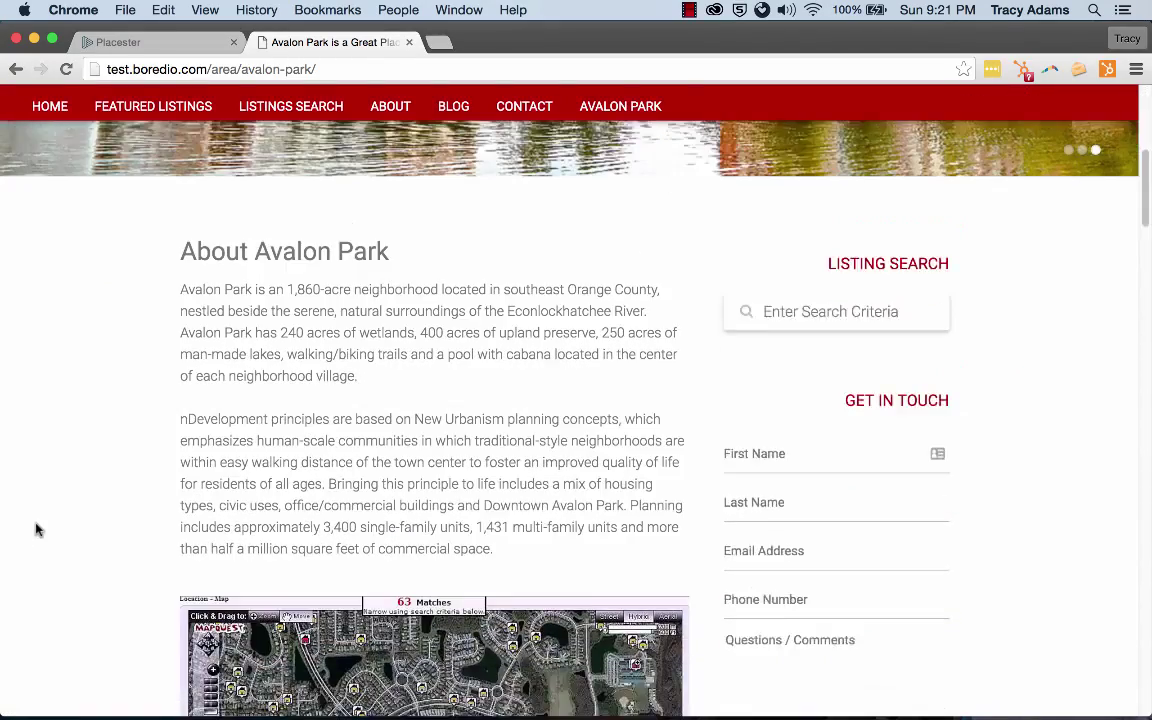
{"action": "scroll", "coordinate": [36, 529], "scroll_direction": "down", "scroll_amount": 1}
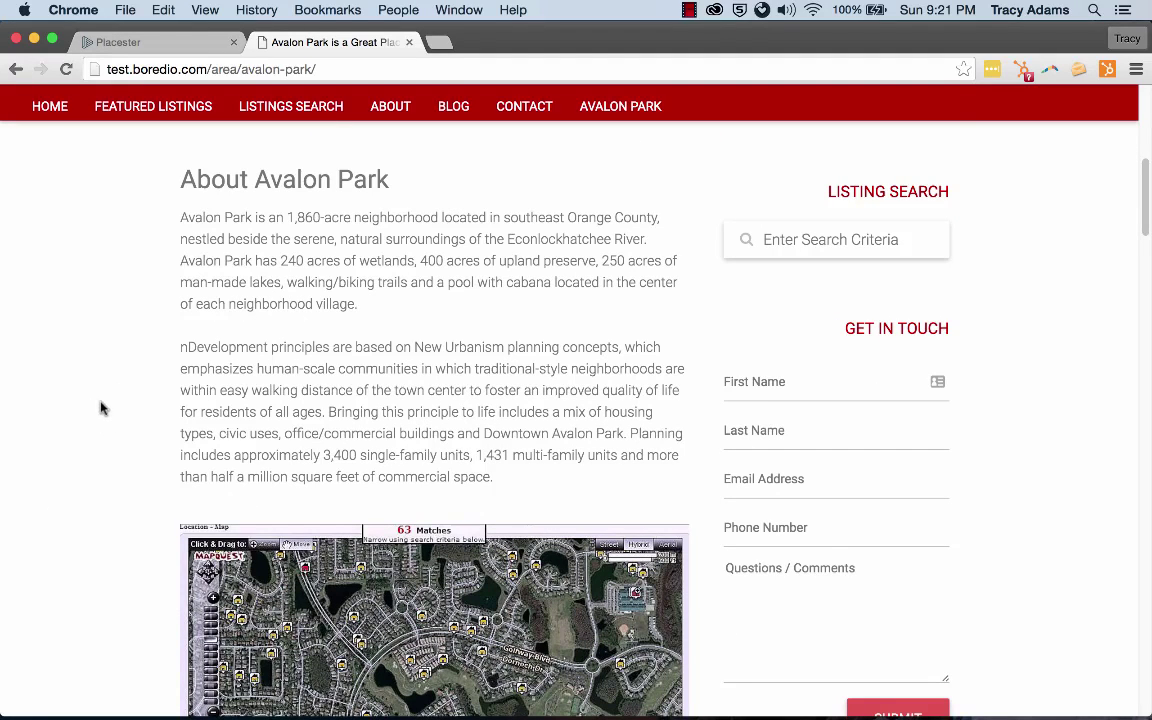
{"action": "scroll", "coordinate": [100, 385], "scroll_direction": "down", "scroll_amount": 1}
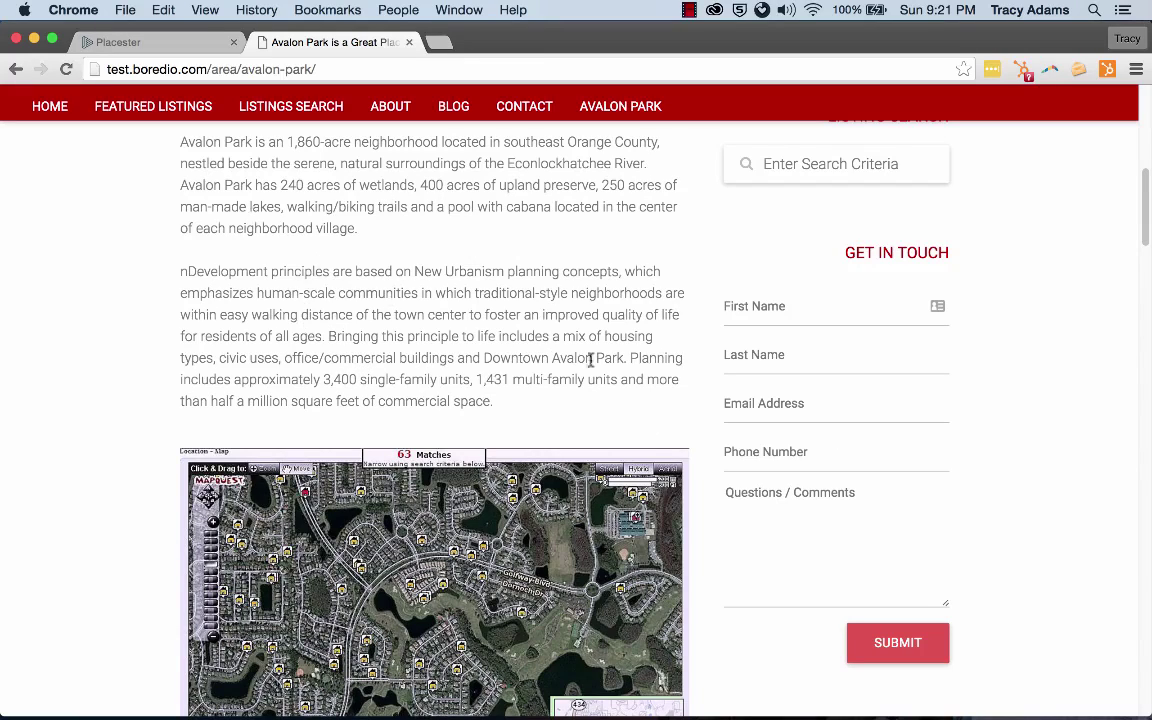
{"action": "scroll", "coordinate": [90, 404], "scroll_direction": "down", "scroll_amount": 3}
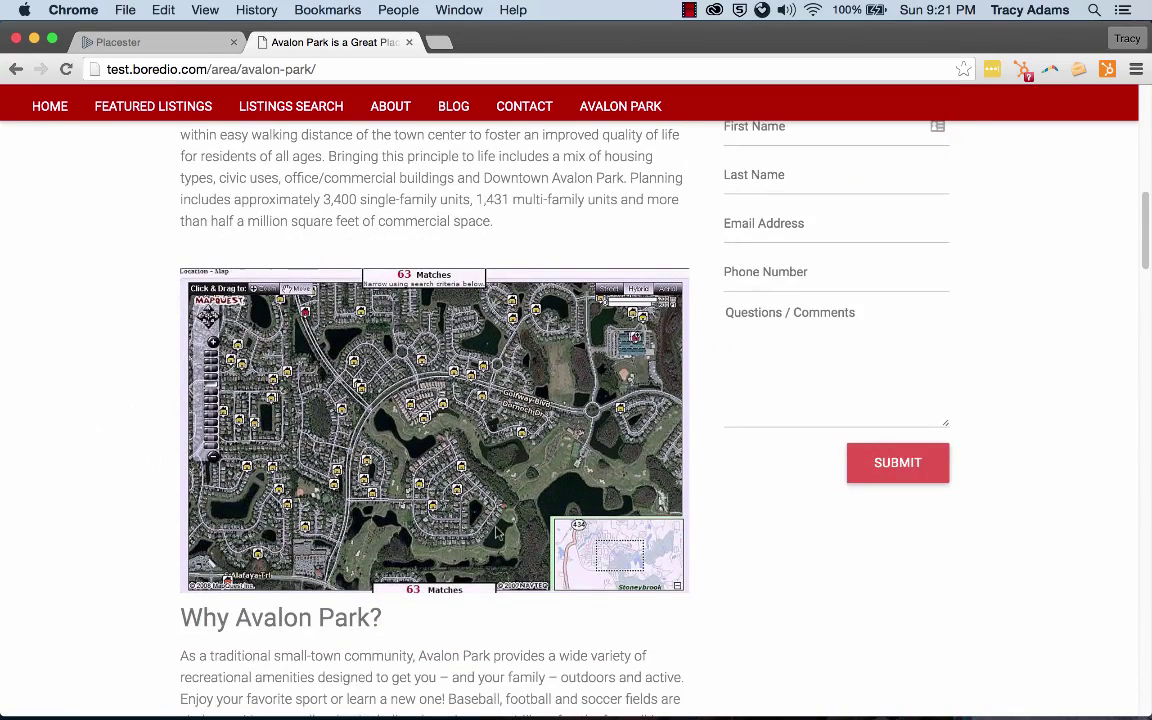
{"action": "scroll", "coordinate": [5, 483], "scroll_direction": "down", "scroll_amount": 5}
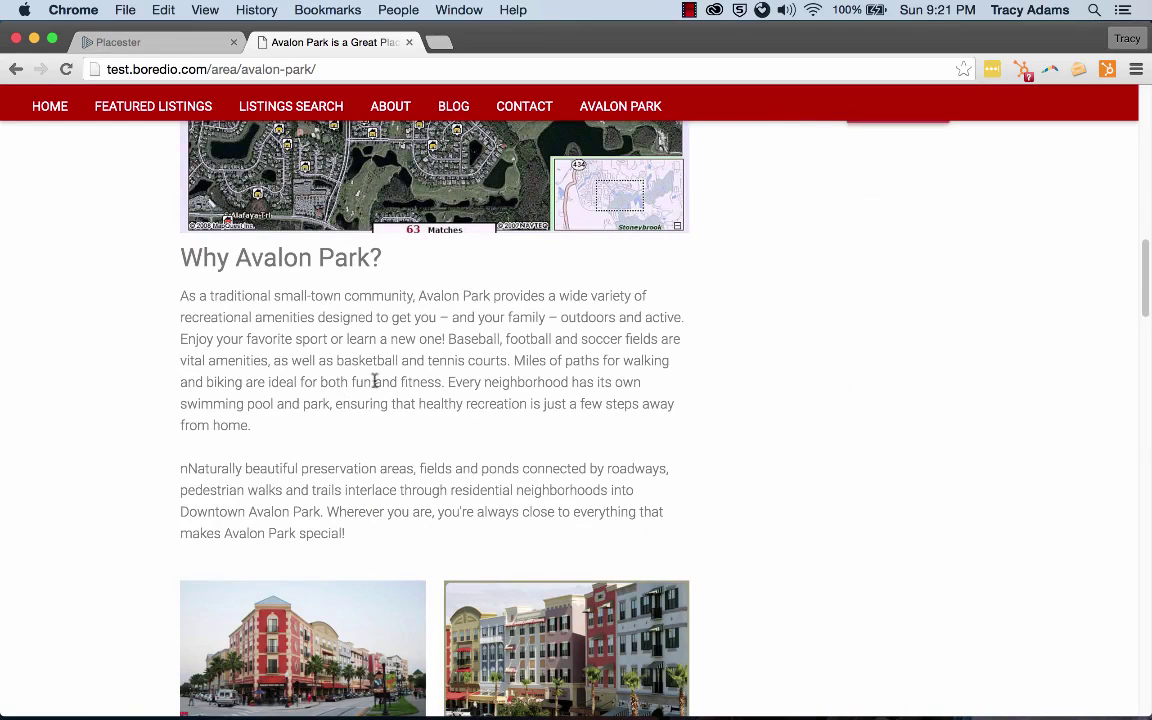
{"action": "scroll", "coordinate": [328, 339], "scroll_direction": "down", "scroll_amount": 1}
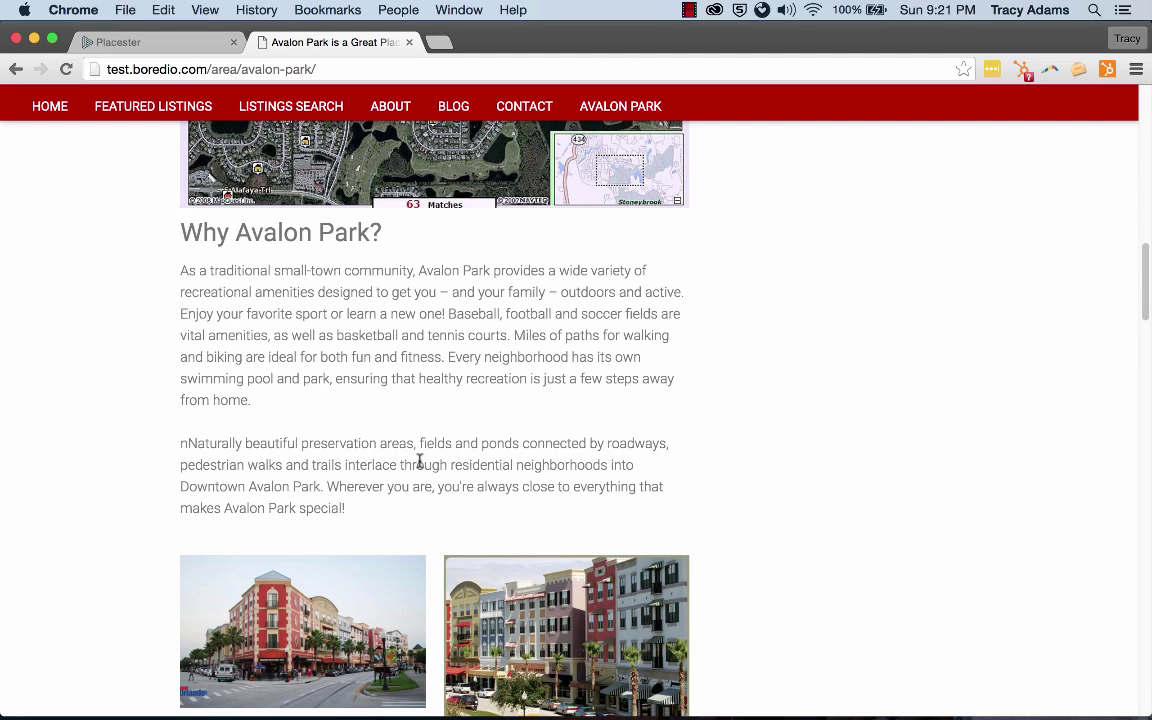
{"action": "scroll", "coordinate": [153, 437], "scroll_direction": "down", "scroll_amount": 5}
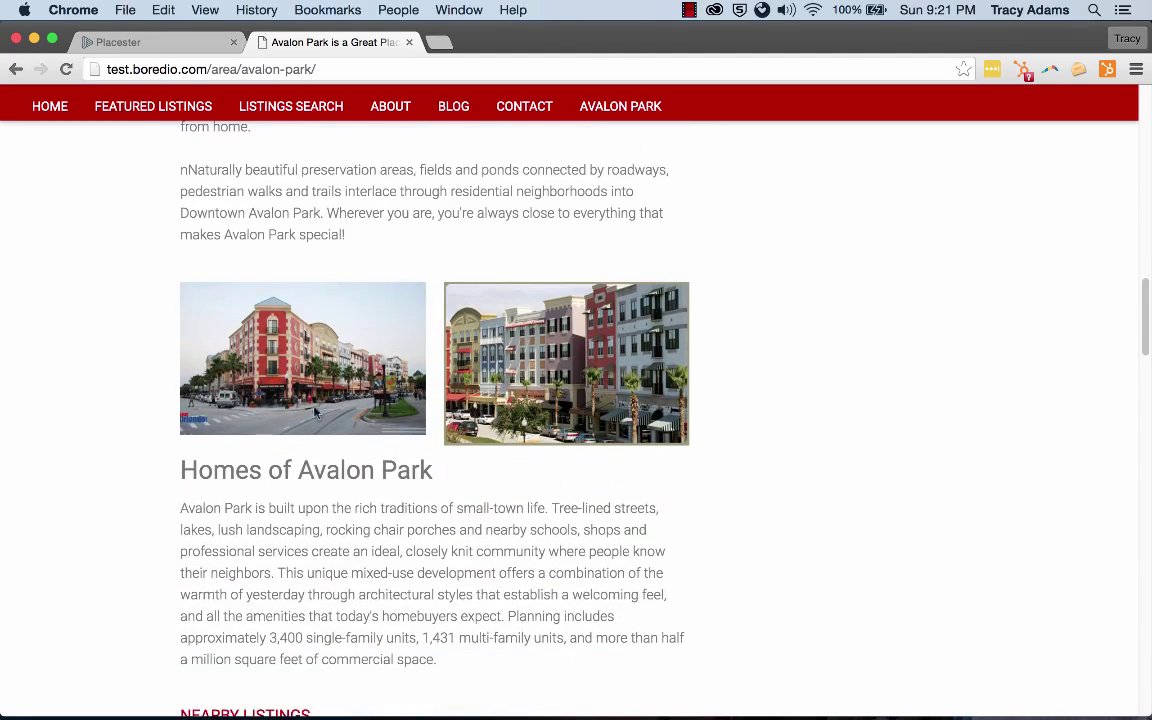
{"action": "scroll", "coordinate": [443, 352], "scroll_direction": "down", "scroll_amount": 3}
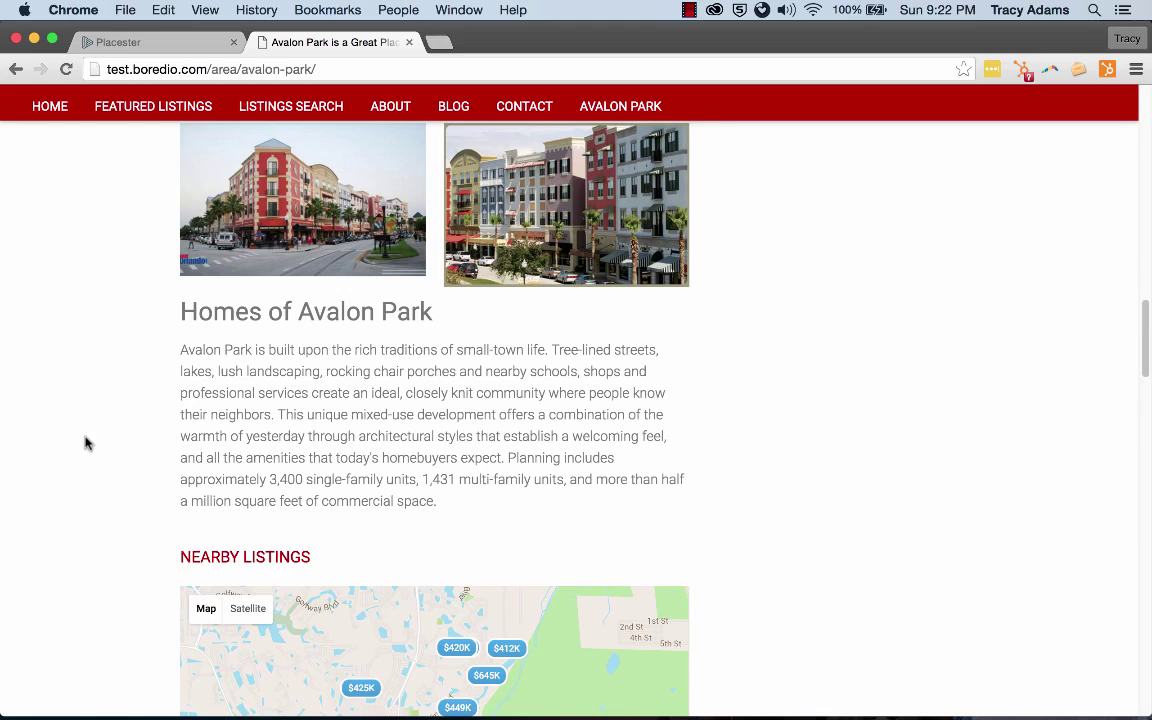
{"action": "scroll", "coordinate": [86, 443], "scroll_direction": "down", "scroll_amount": 5}
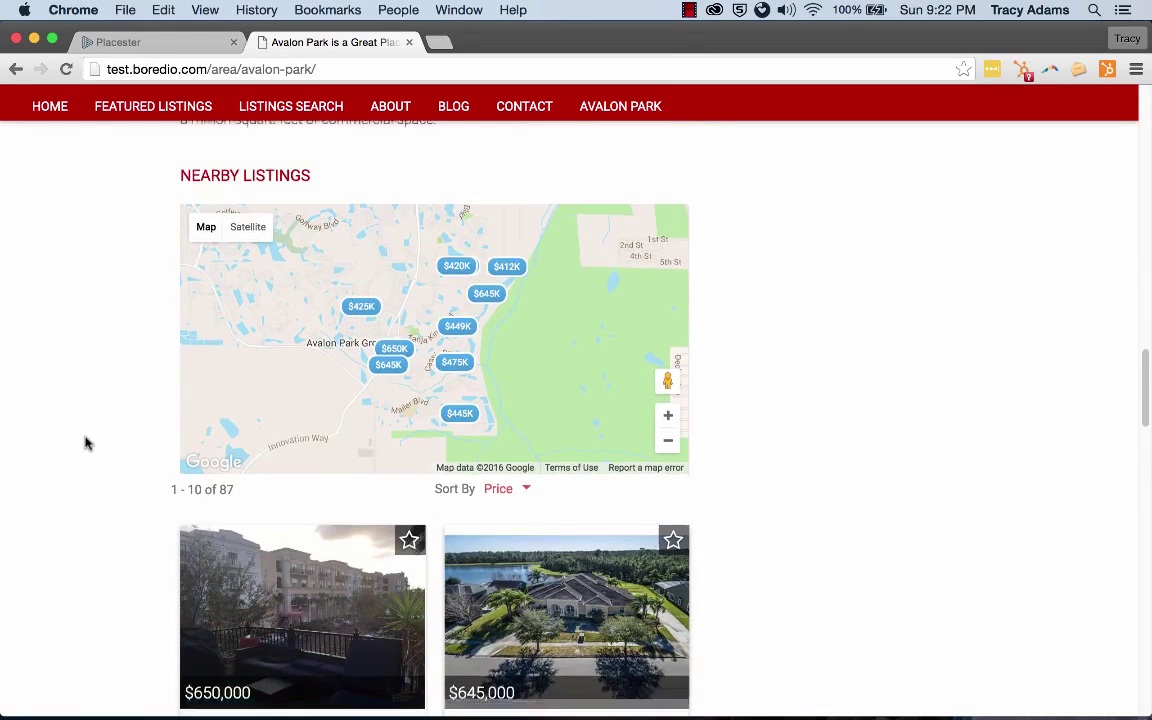
{"action": "scroll", "coordinate": [86, 443], "scroll_direction": "down", "scroll_amount": 13}
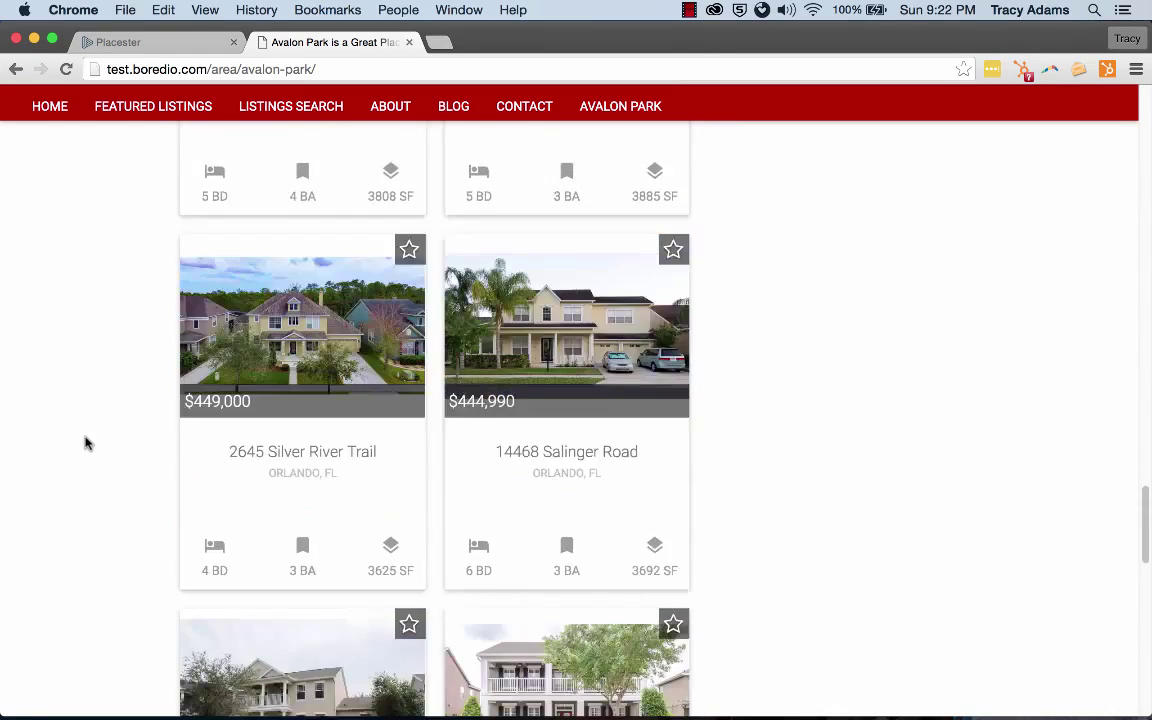
{"action": "scroll", "coordinate": [86, 443], "scroll_direction": "down", "scroll_amount": 8}
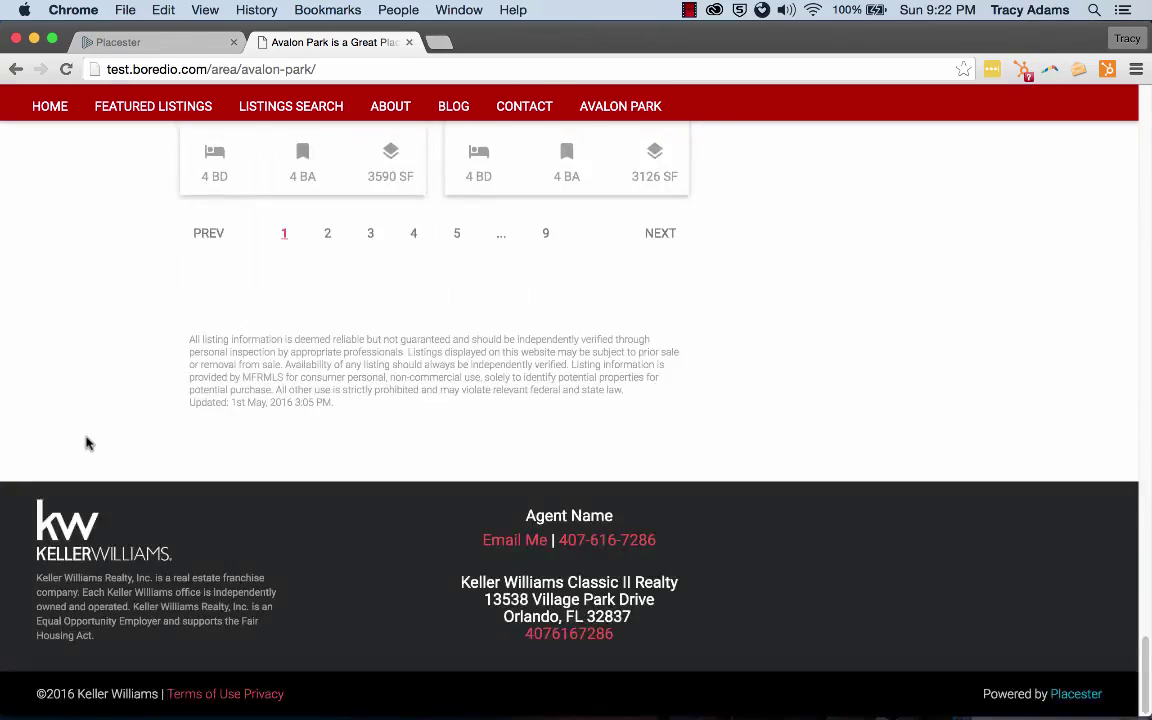
{"action": "scroll", "coordinate": [86, 443], "scroll_direction": "up", "scroll_amount": 9}
{"action": "scroll", "coordinate": [86, 443], "scroll_direction": "up", "scroll_amount": 18}
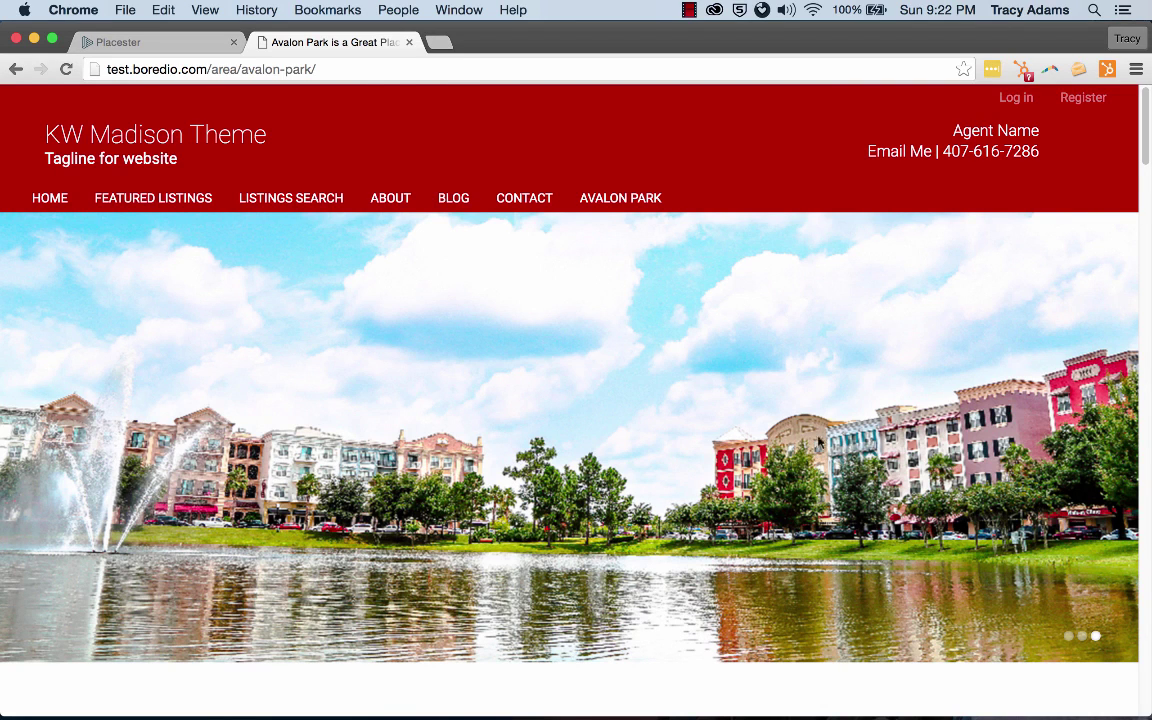
- Create a new site page based on the Areas Index template
{"action": "left_click", "coordinate": [130, 44]}
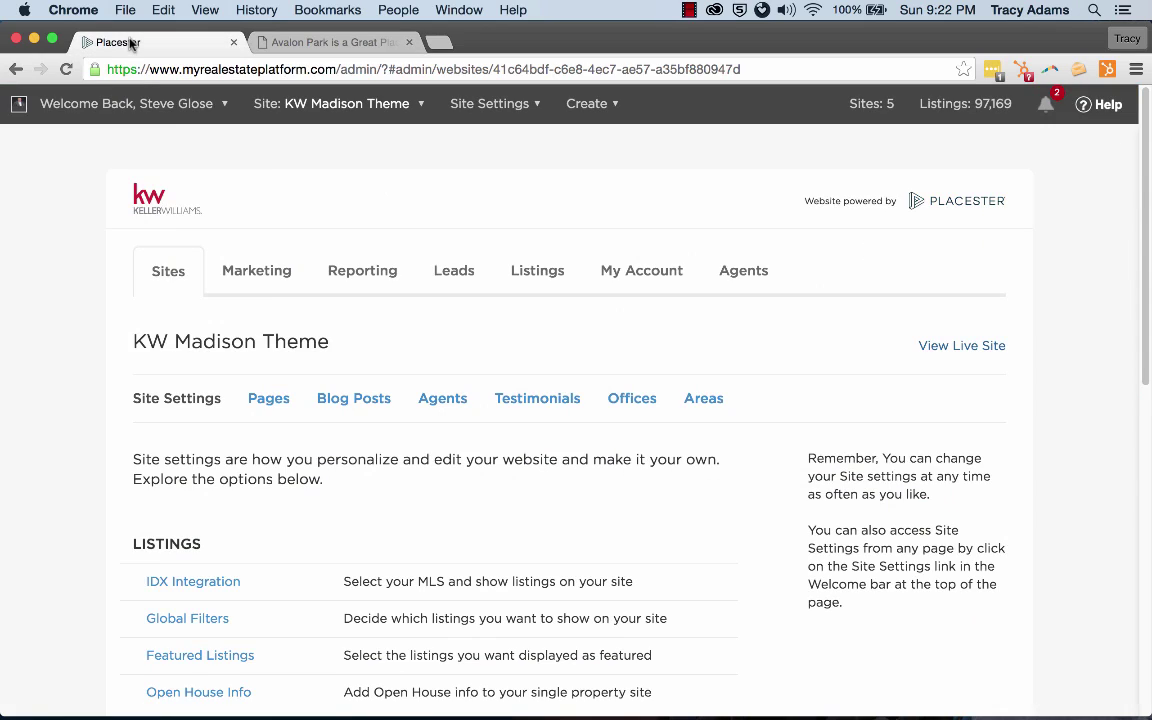
{"action": "left_click", "coordinate": [267, 403]}
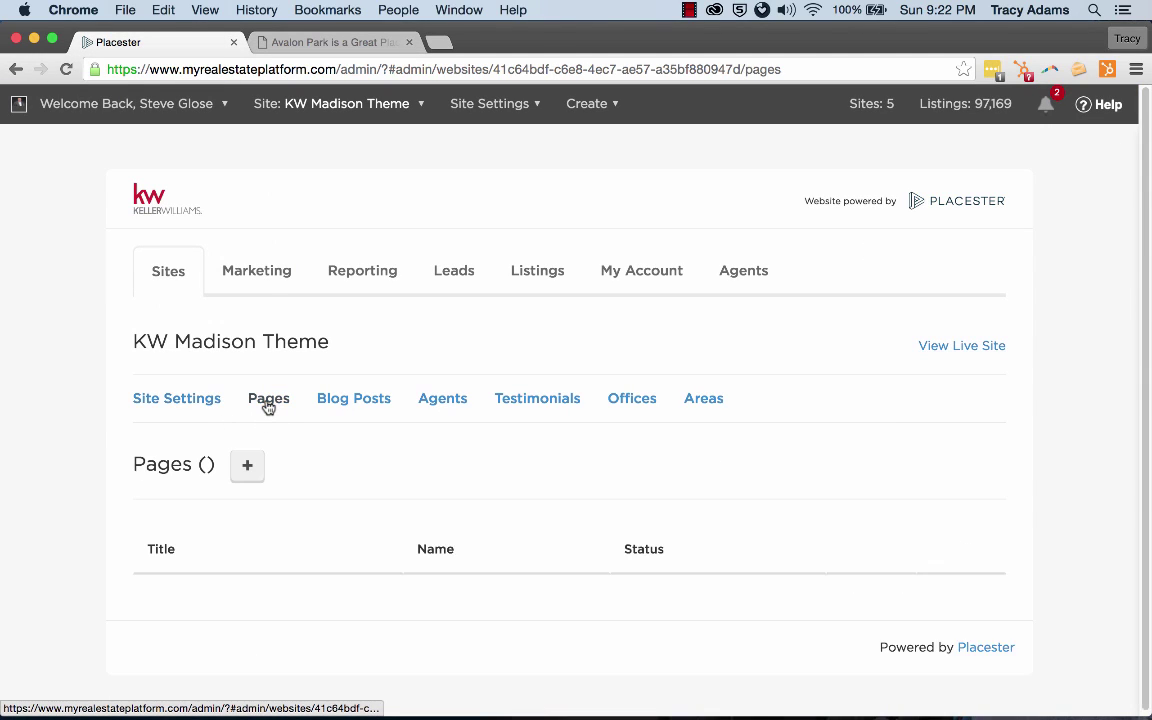
{"action": "left_click", "coordinate": [256, 470]}
{"action": "scroll", "coordinate": [252, 449], "scroll_direction": "down", "scroll_amount": 5}
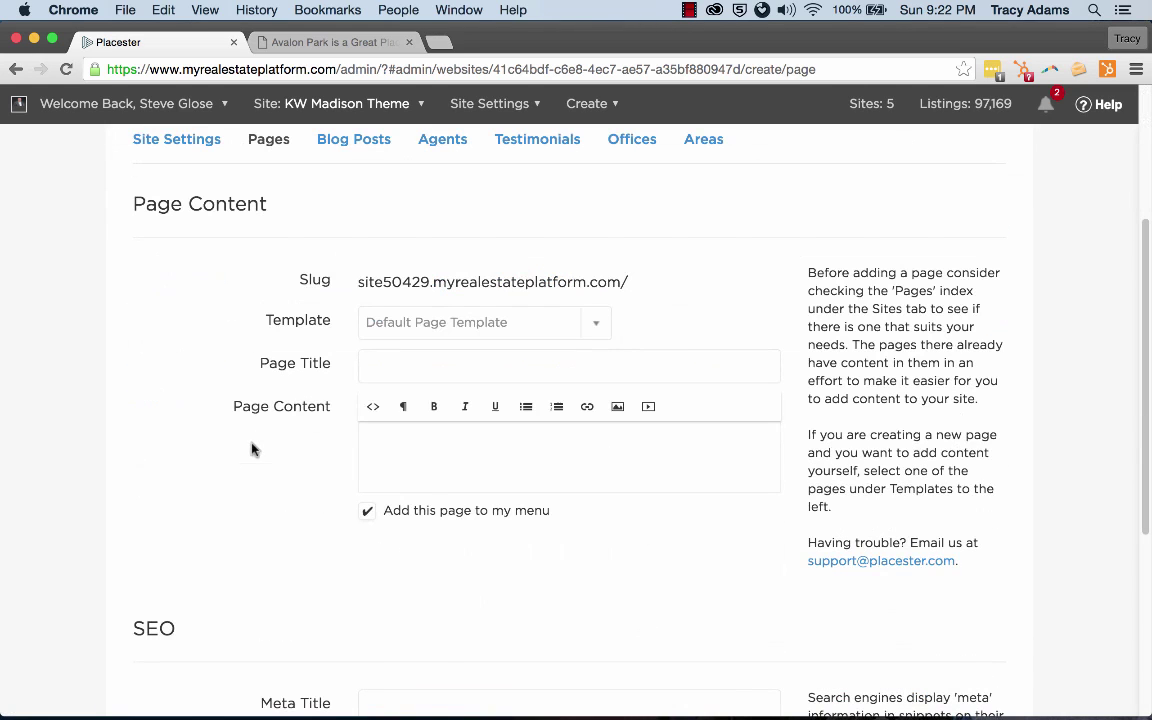
{"action": "left_click", "coordinate": [391, 330]}
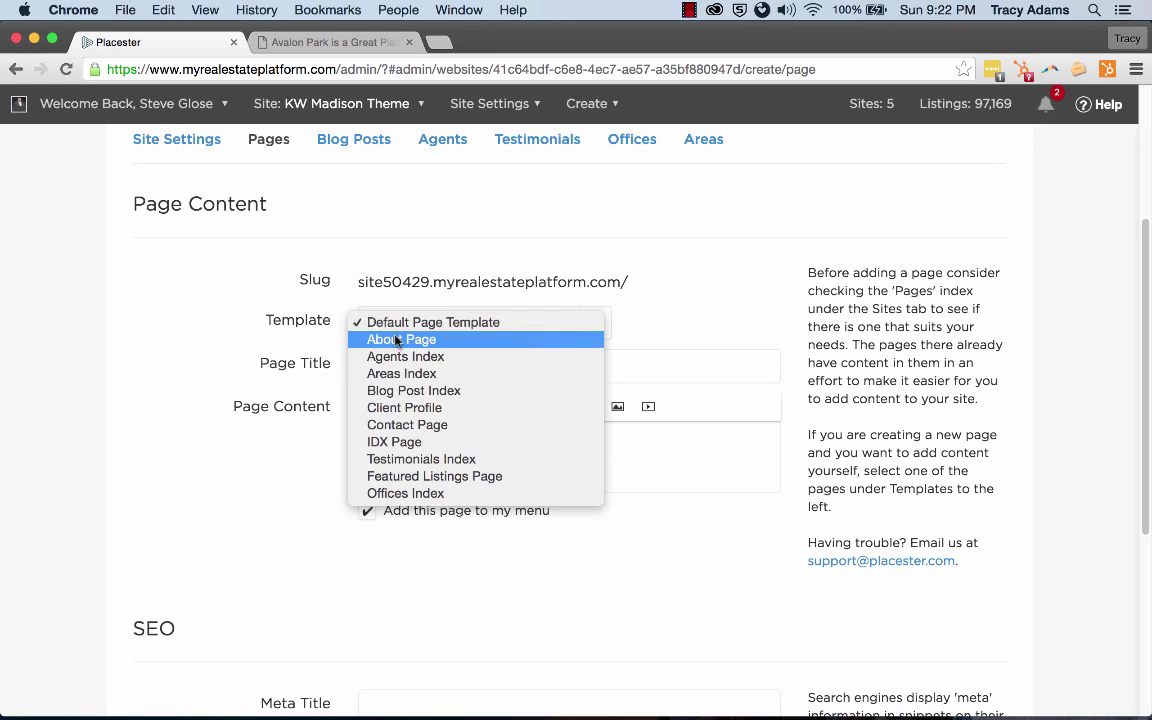
{"action": "left_click", "coordinate": [394, 375]}
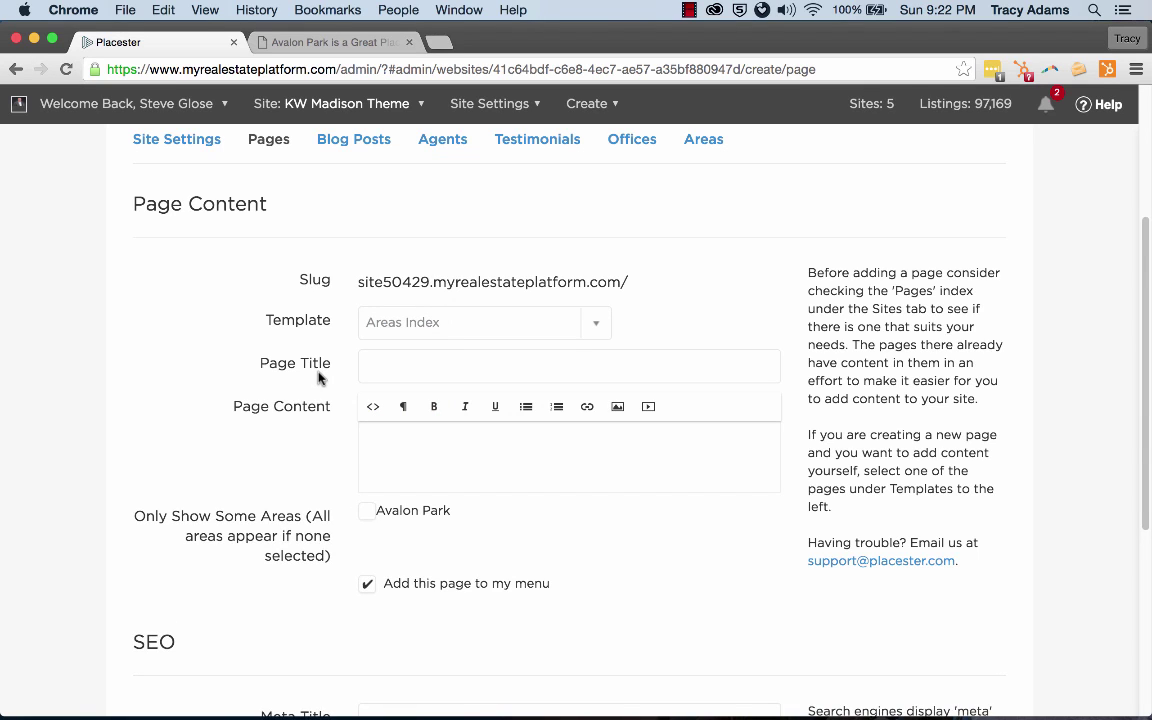
{"action": "scroll", "coordinate": [319, 380], "scroll_direction": "down", "scroll_amount": 2}
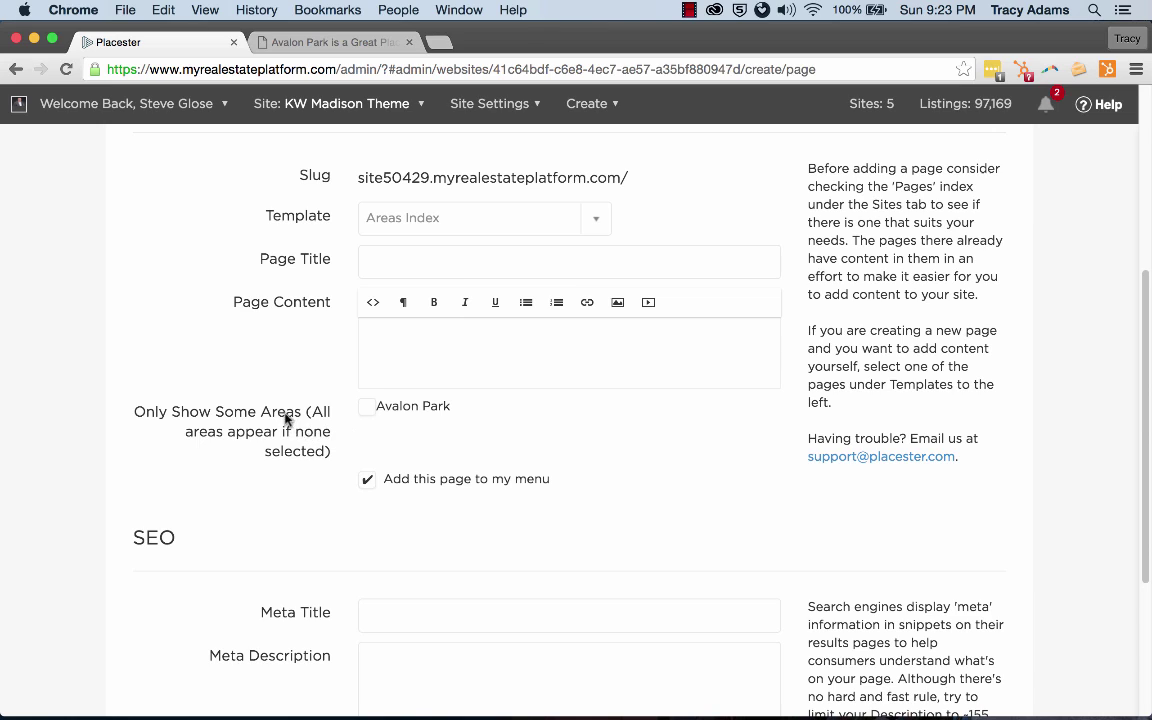
{"action": "scroll", "coordinate": [409, 496], "scroll_direction": "up", "scroll_amount": 5}
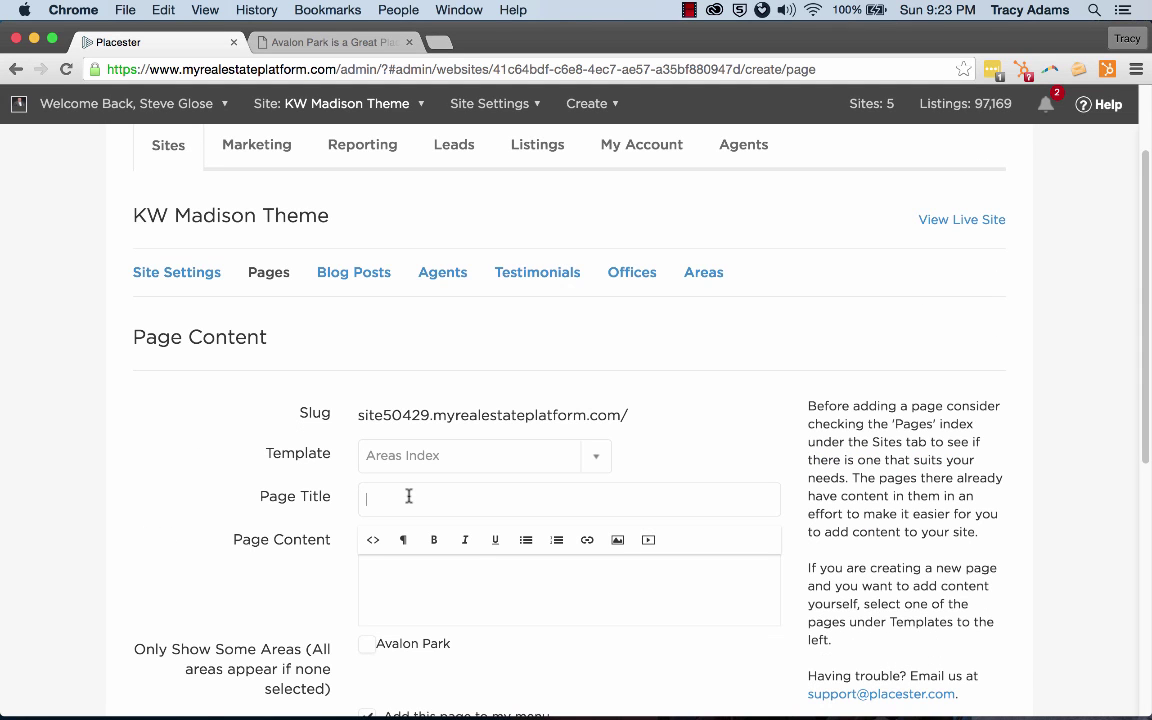
- Title the page 'Communities' with body 'Orlando is full of amazing communities just waiting for you and your family.'
{"action": "left_click", "coordinate": [409, 496]}
{"action": "type", "text": "N"}
{"action": "key", "text": "BackSpace"}
{"action": "type", "text": "Communities"}
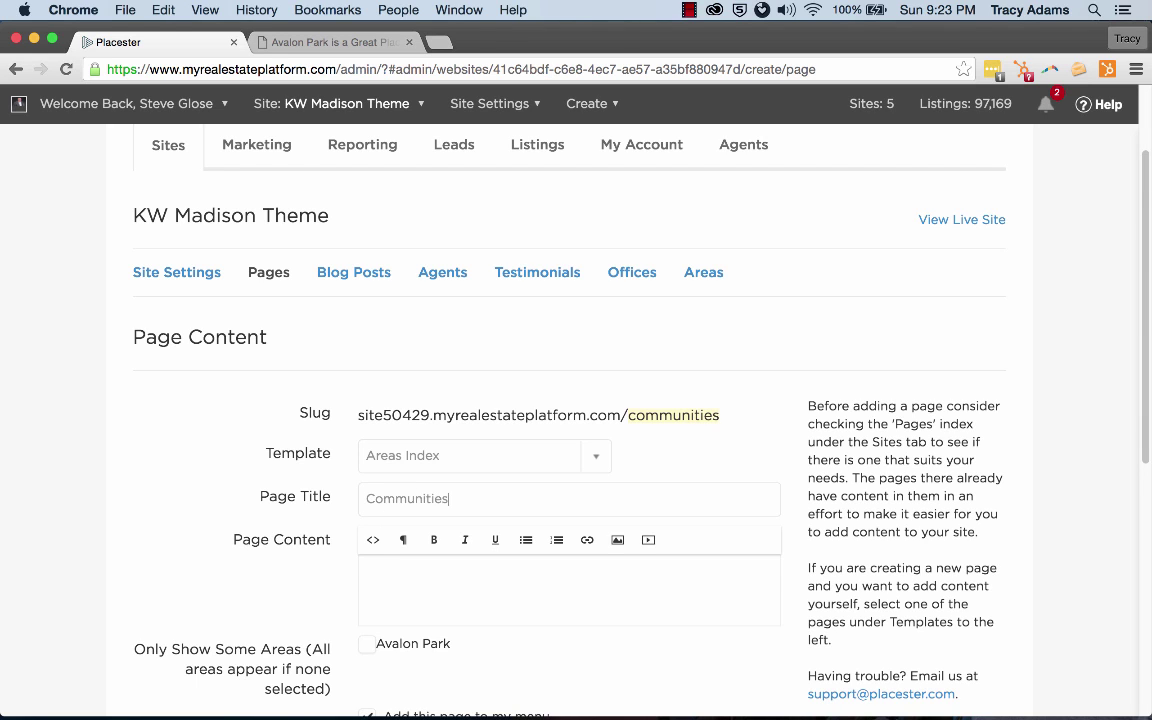
{"action": "scroll", "coordinate": [434, 520], "scroll_direction": "down", "scroll_amount": 1}
{"action": "left_click", "coordinate": [429, 548]}
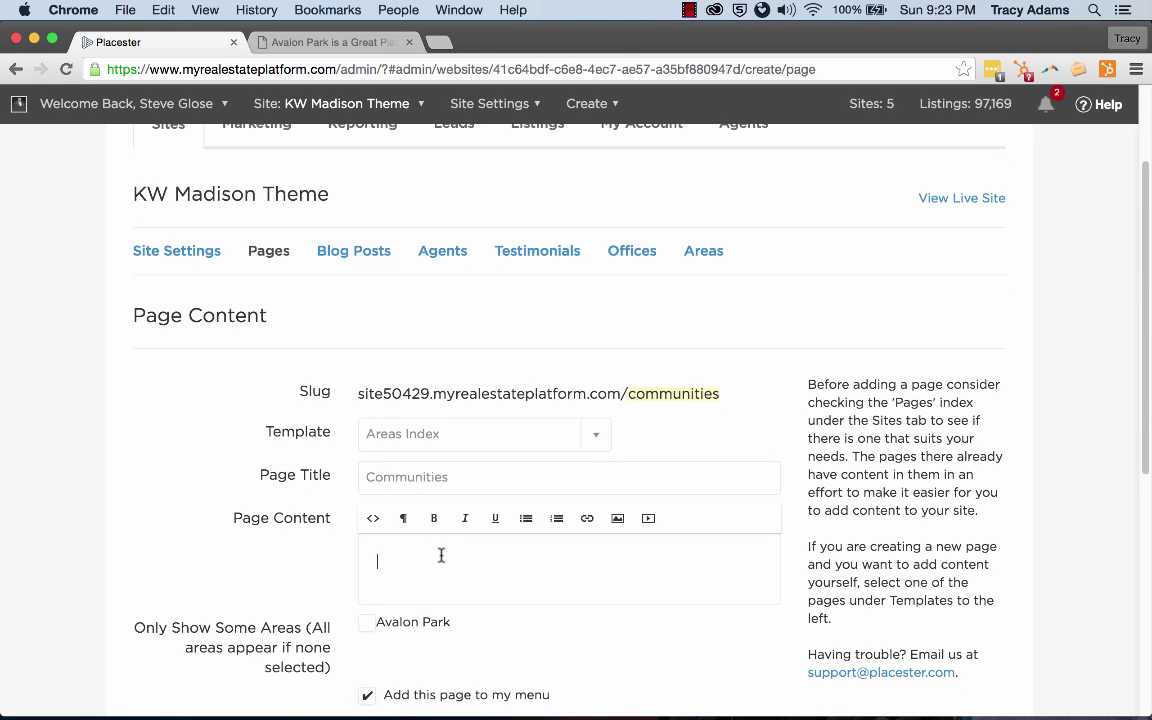
{"action": "type", "text": "Orlando is full of amazing"}
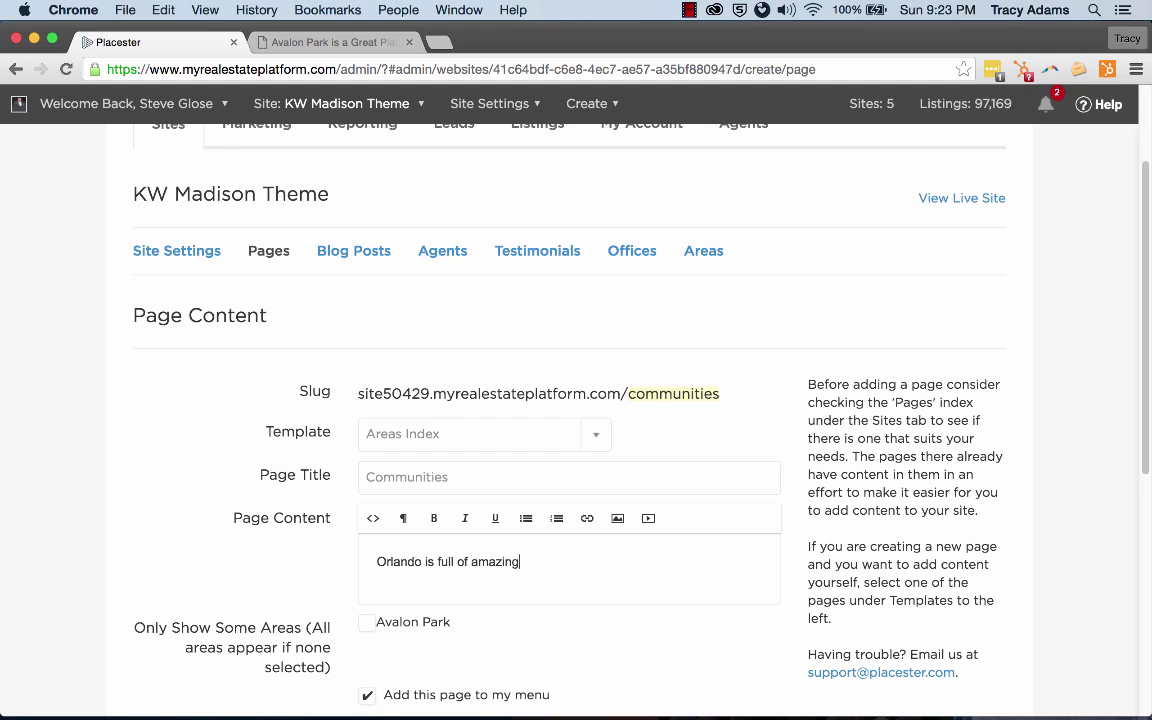
{"action": "type", "text": " communities just waiting for you and "}
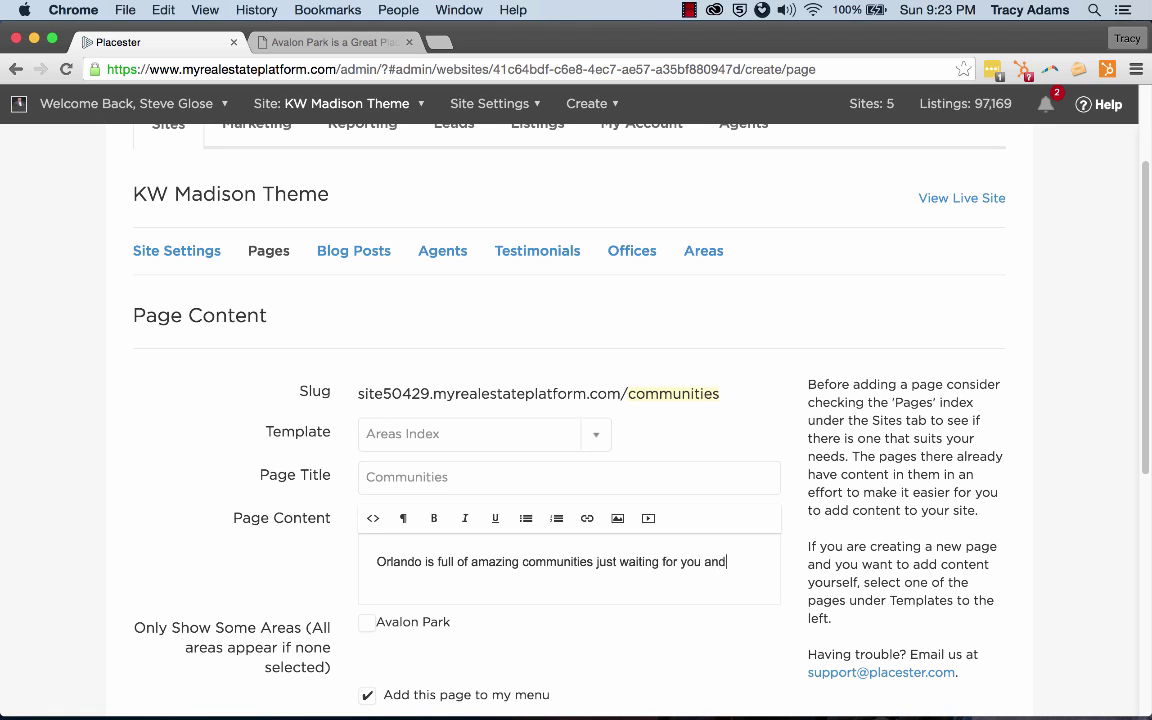
{"action": "type", "text": "your famil"}
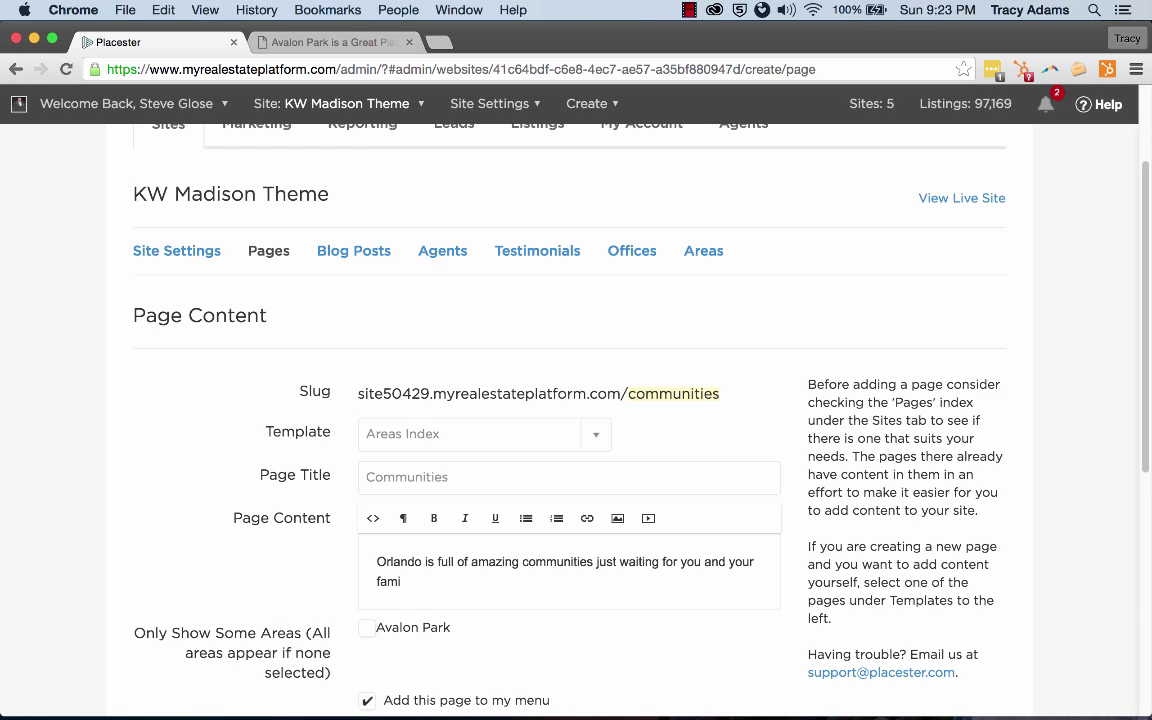
{"action": "type", "text": "y."}
{"action": "scroll", "coordinate": [514, 545], "scroll_direction": "down", "scroll_amount": 2}
{"action": "scroll", "coordinate": [624, 540], "scroll_direction": "down", "scroll_amount": 7}
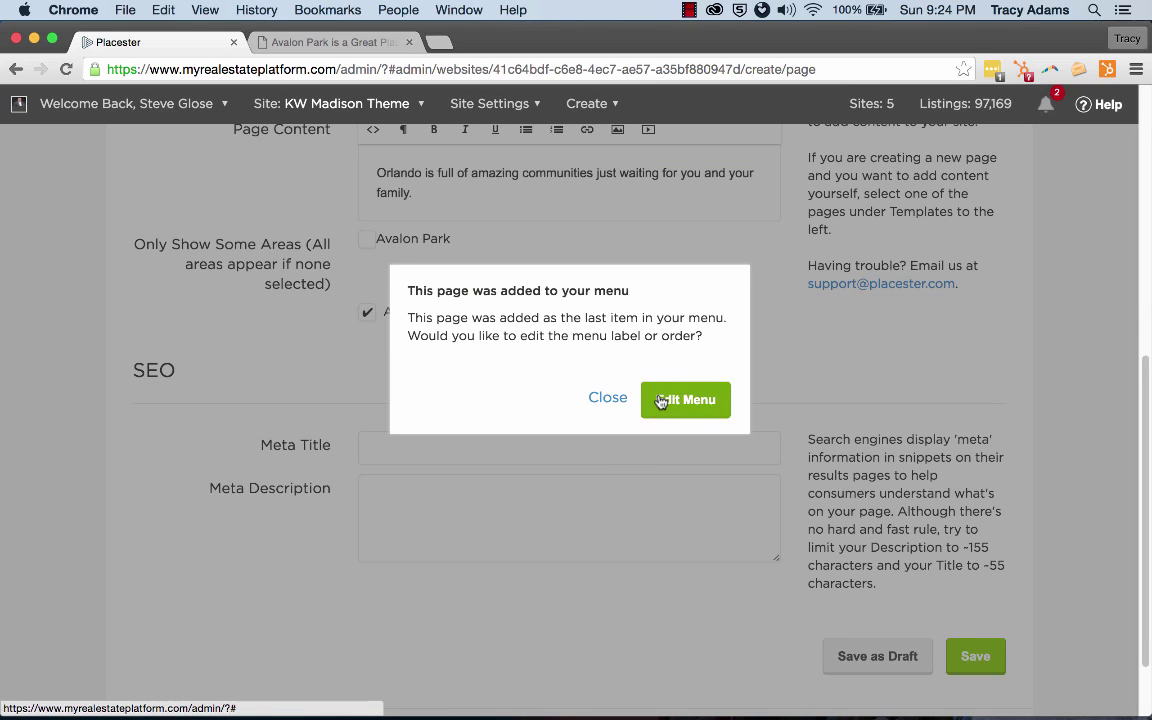
- Move Communities above Avalon Park, nest Avalon Park beneath it, and save the menu
{"action": "left_click", "coordinate": [661, 400]}
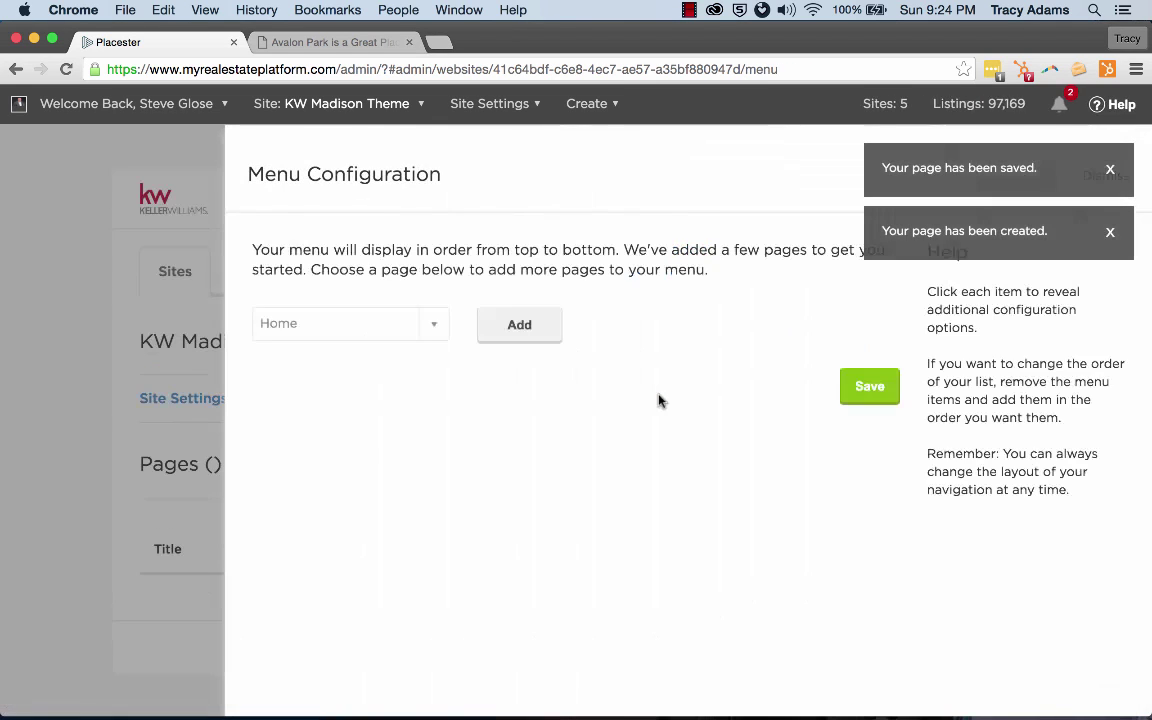
{"action": "scroll", "coordinate": [680, 498], "scroll_direction": "down", "scroll_amount": 5}
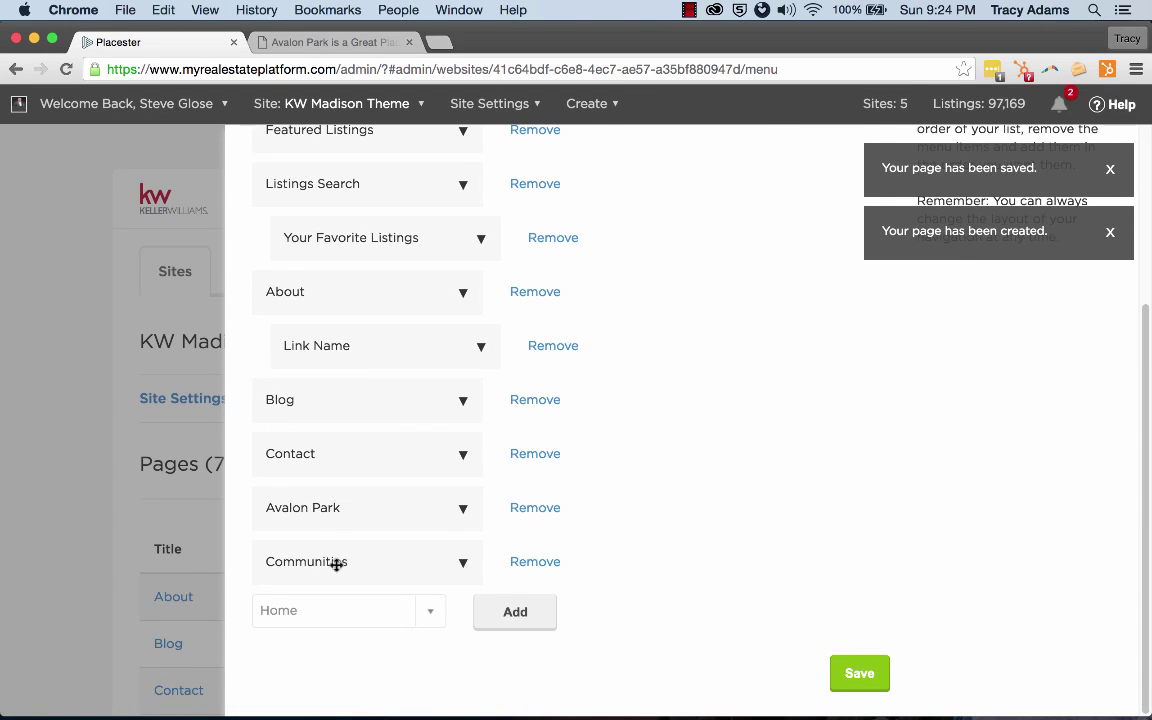
{"action": "left_click_drag", "start_coordinate": [332, 563], "coordinate": [345, 508]}
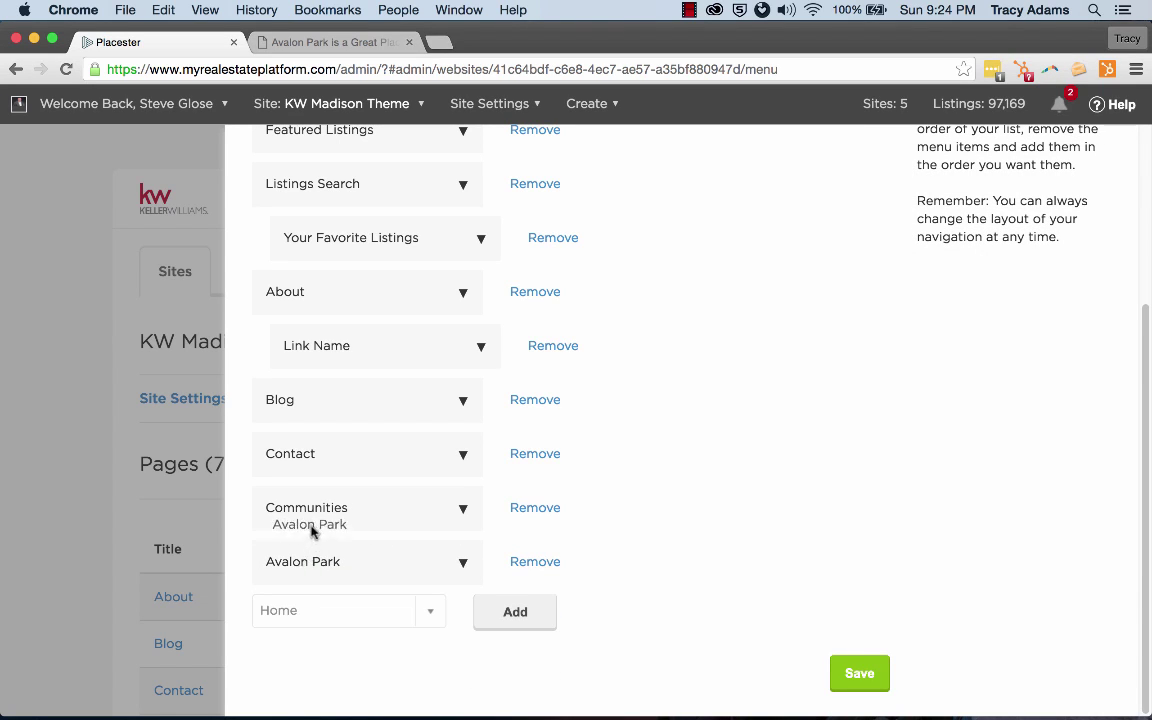
{"action": "left_click_drag", "start_coordinate": [312, 530], "coordinate": [326, 555]}
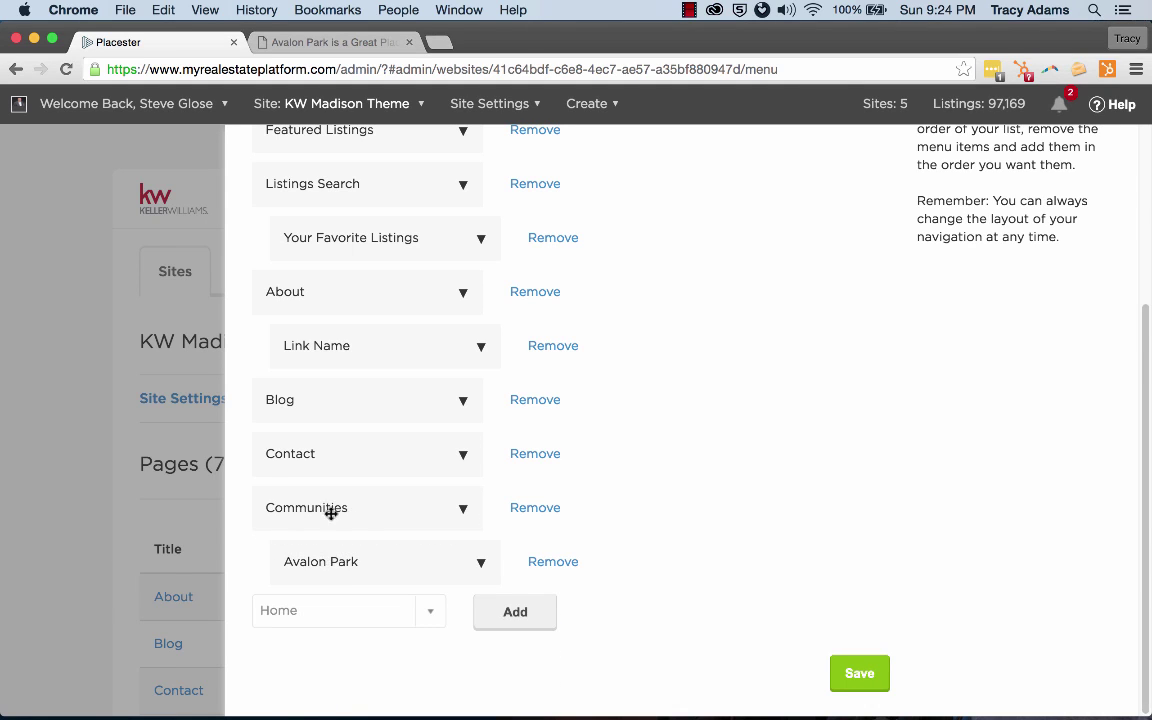
{"action": "left_click", "coordinate": [857, 675]}
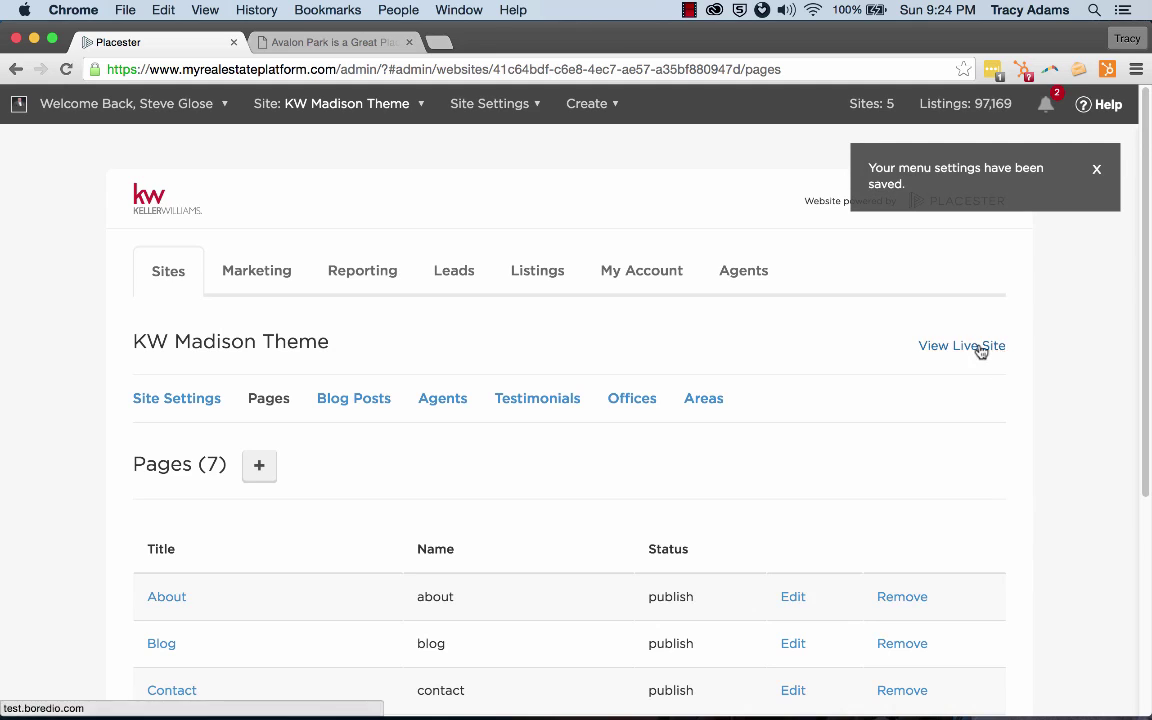
- Open the live site and follow the Avalon Park card's Read More to its area page
{"action": "left_click", "coordinate": [978, 347]}
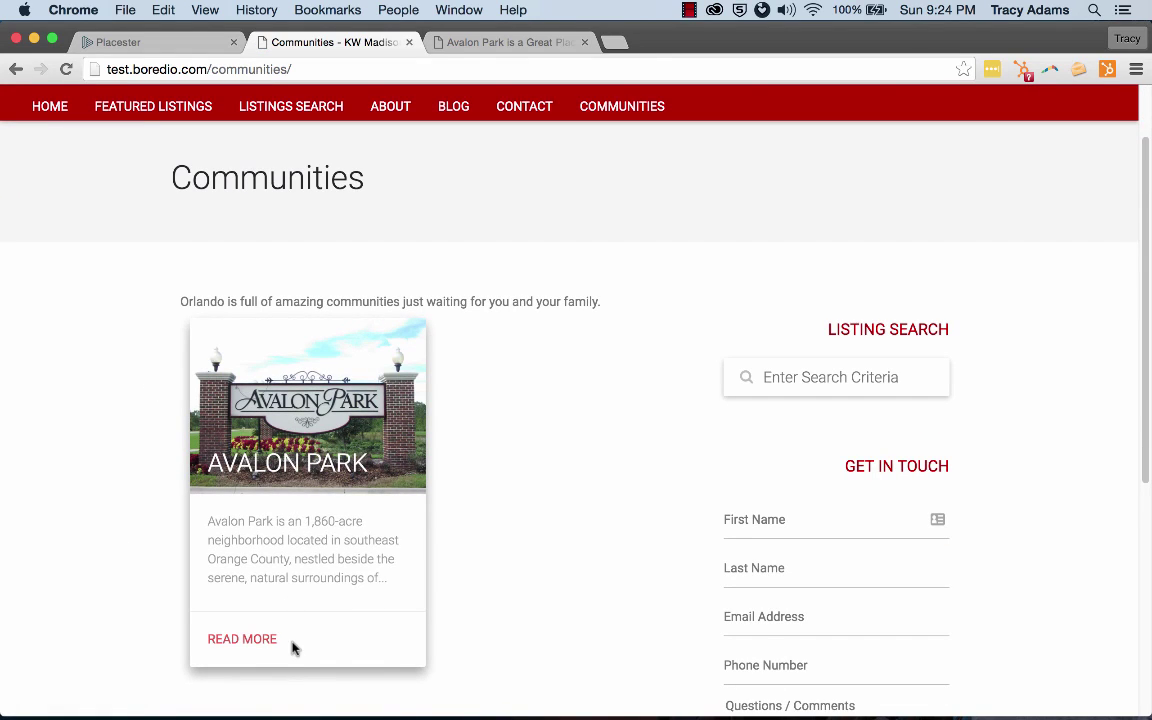
{"action": "left_click", "coordinate": [262, 643]}
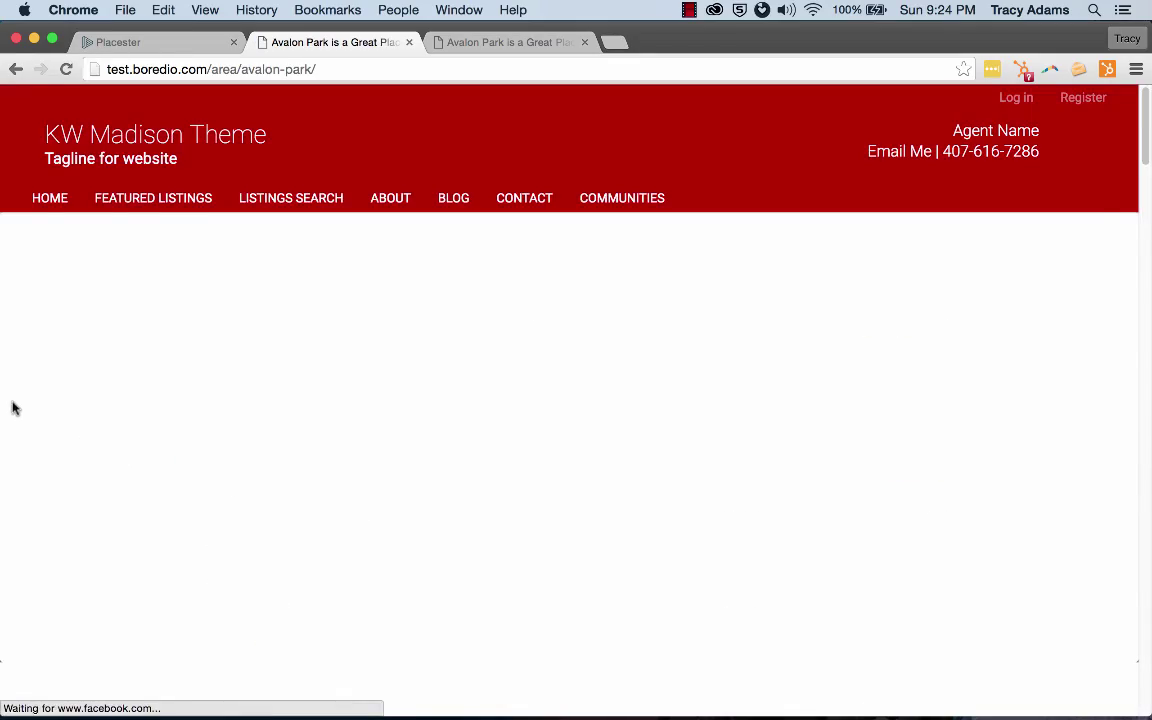
{"action": "scroll", "coordinate": [88, 398], "scroll_direction": "down", "scroll_amount": 15}
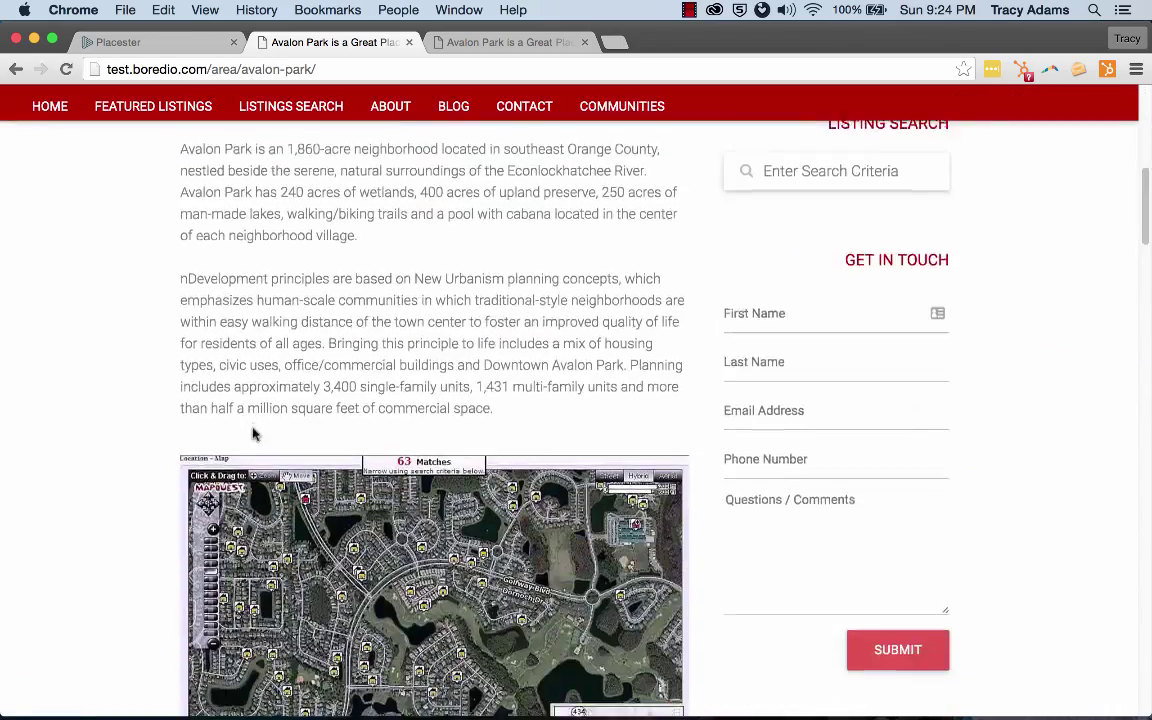
{"action": "scroll", "coordinate": [255, 436], "scroll_direction": "up", "scroll_amount": 15}
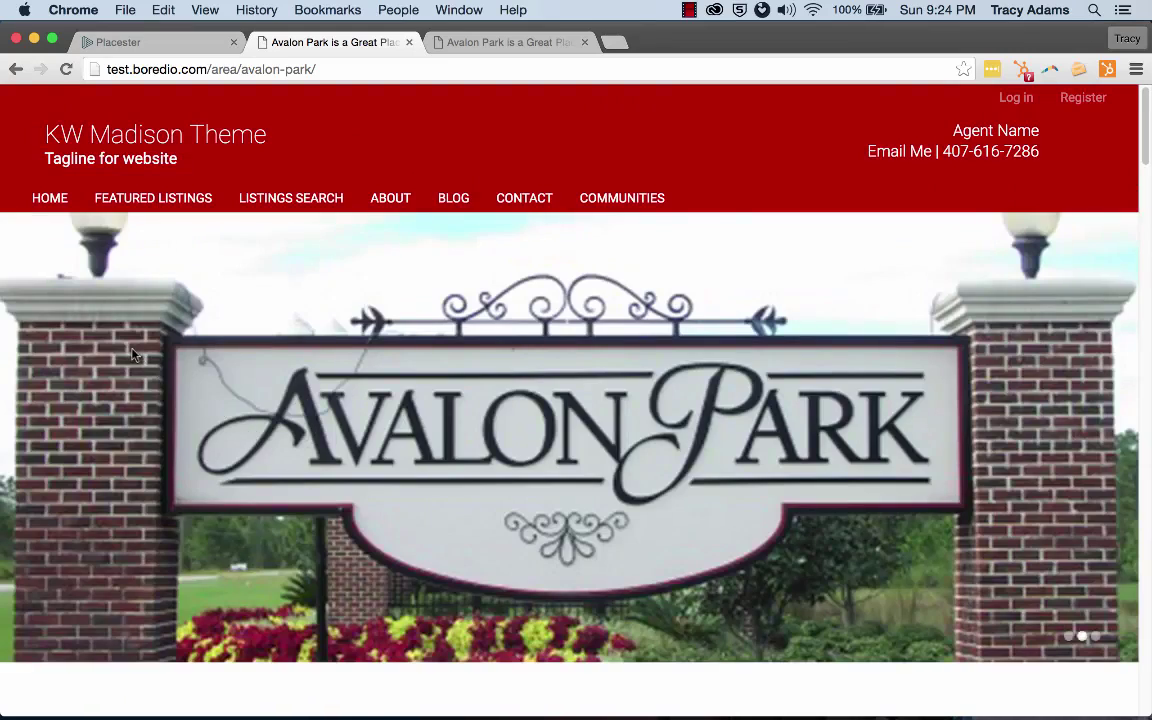